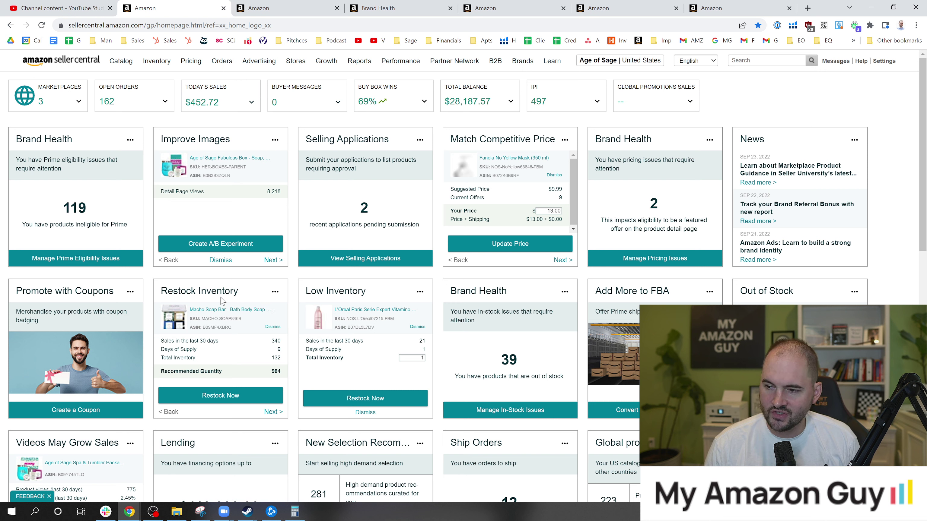
Step: Note the 340 sales, then open the Macho Soap Bar page in a new tab beside the dashboard
{"action": "double_click", "coordinate": [276, 341]}
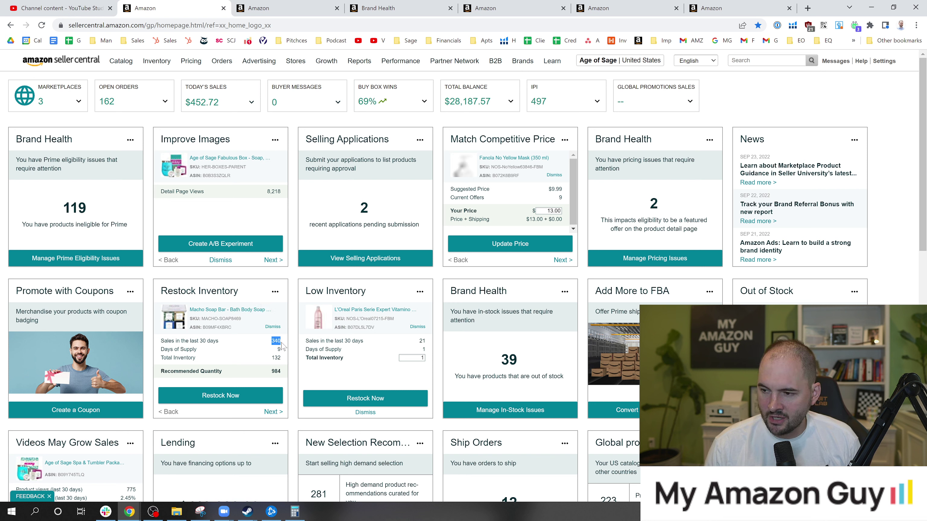
{"action": "right_click", "coordinate": [218, 310]}
{"action": "left_click", "coordinate": [241, 316]}
{"action": "left_click", "coordinate": [421, 4]}
{"action": "left_click_drag", "start_coordinate": [421, 4], "coordinate": [223, 5]}
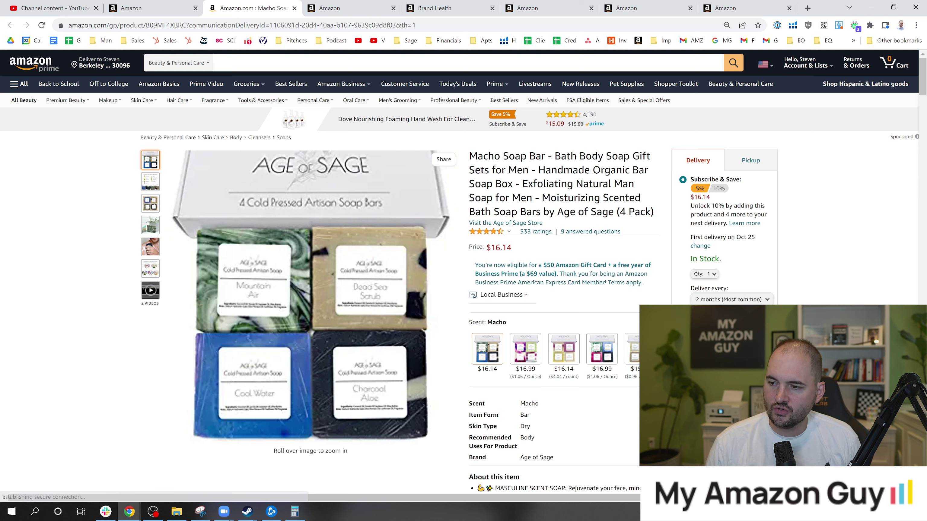
{"action": "mouse_move", "coordinate": [265, 292]}
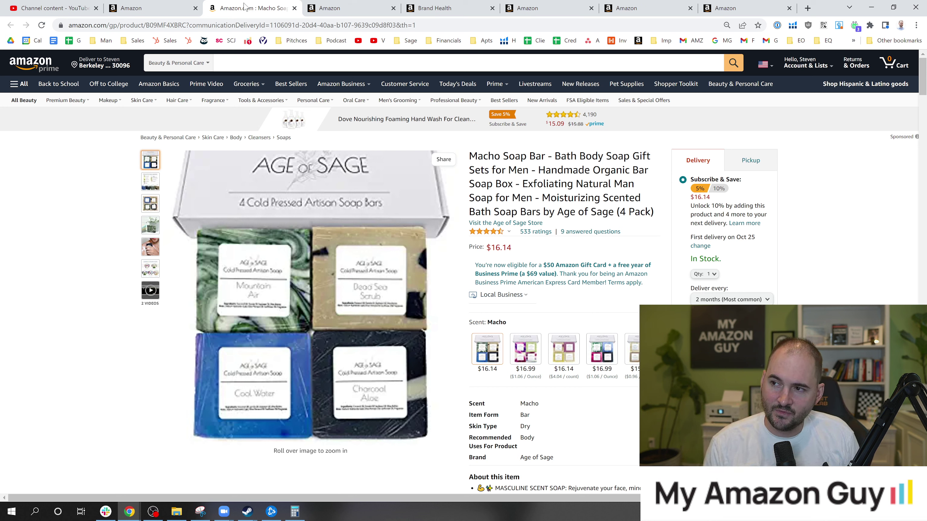
Step: Copy SKU MACHO-SOAP8469 from the dashboard and search for it in Manage Inventory in a new tab
{"action": "left_click", "coordinate": [173, 7]}
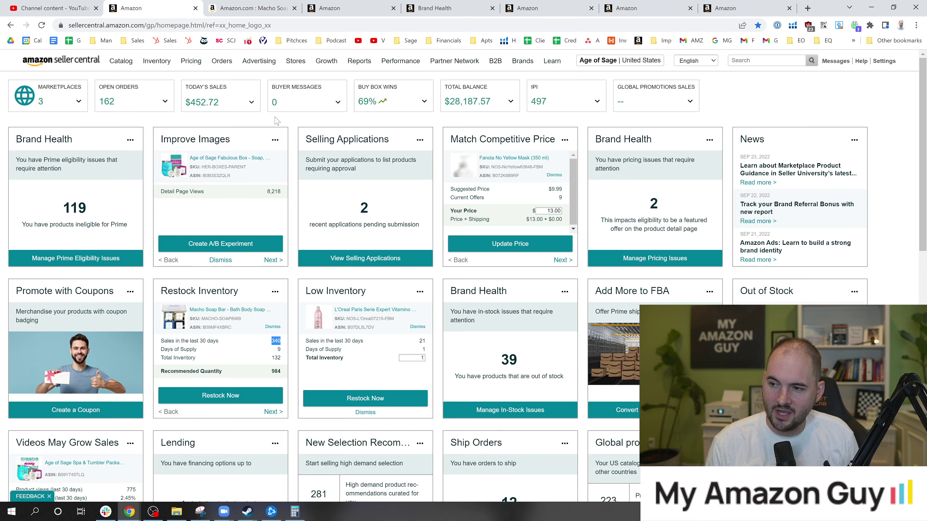
{"action": "left_click", "coordinate": [292, 302]}
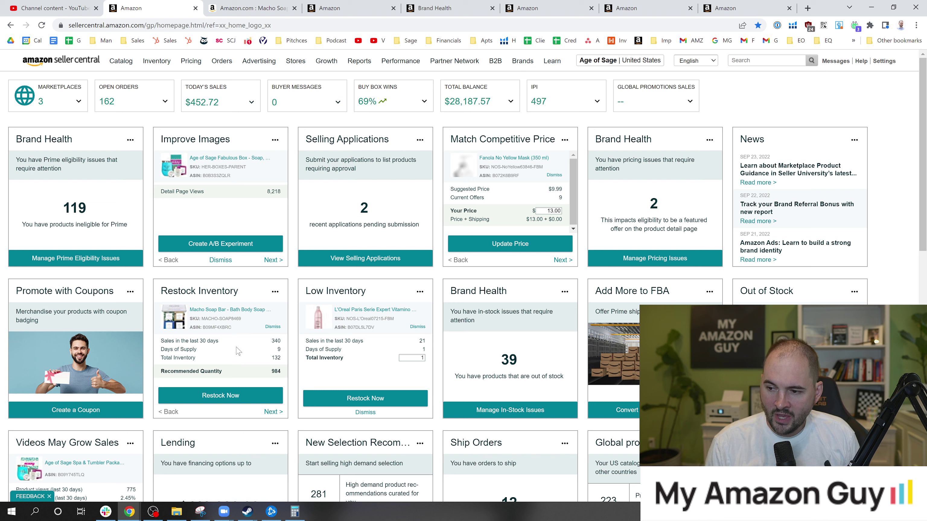
{"action": "double_click", "coordinate": [277, 341]}
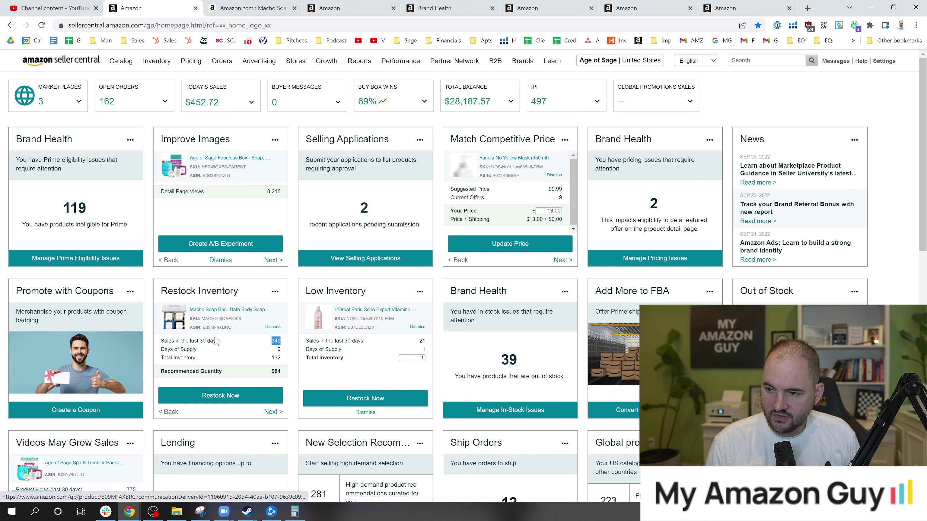
{"action": "left_click_drag", "start_coordinate": [202, 319], "coordinate": [241, 319]}
{"action": "key", "text": "ctrl+c"}
{"action": "middle_click", "coordinate": [156, 60]}
{"action": "left_click_drag", "start_coordinate": [489, 8], "coordinate": [219, 8]}
{"action": "left_click", "coordinate": [181, 152]}
{"action": "key", "text": "ctrl+v"}
{"action": "left_click", "coordinate": [186, 152]}
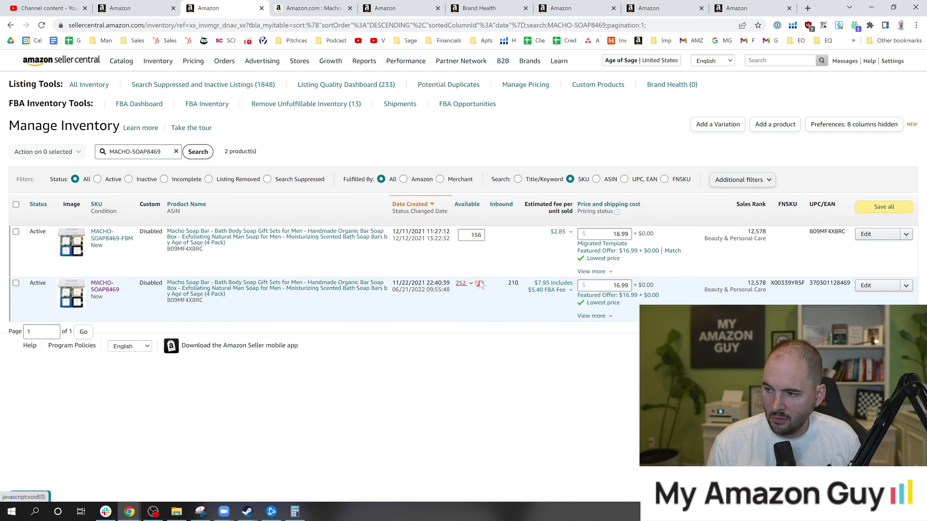
Step: Note 210 inbound units and the 12,578 sales rank, then open the SKU's detail page in a background tab
{"action": "left_click_drag", "start_coordinate": [507, 285], "coordinate": [517, 286]}
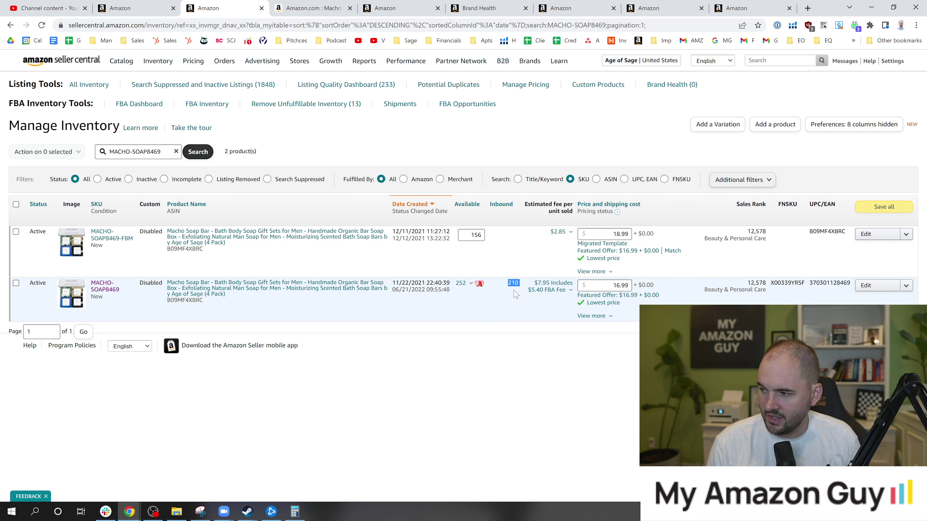
{"action": "left_click", "coordinate": [517, 289]}
{"action": "left_click_drag", "start_coordinate": [745, 283], "coordinate": [767, 287]}
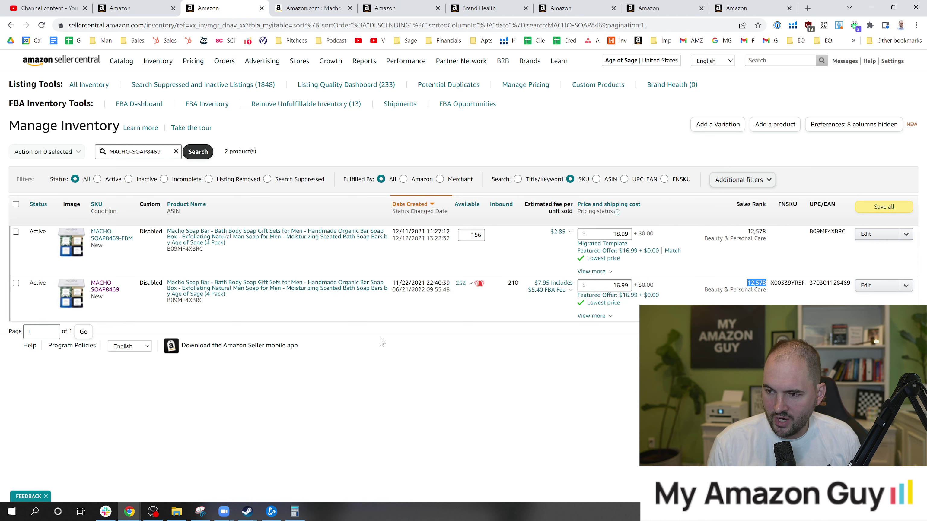
{"action": "right_click", "coordinate": [122, 294]}
{"action": "left_click", "coordinate": [146, 299]}
Step: On the SKU detail page, dismiss the rating prompt and note 397 units (30 days) and 1,035 units (90 days)
{"action": "left_click", "coordinate": [274, 5]}
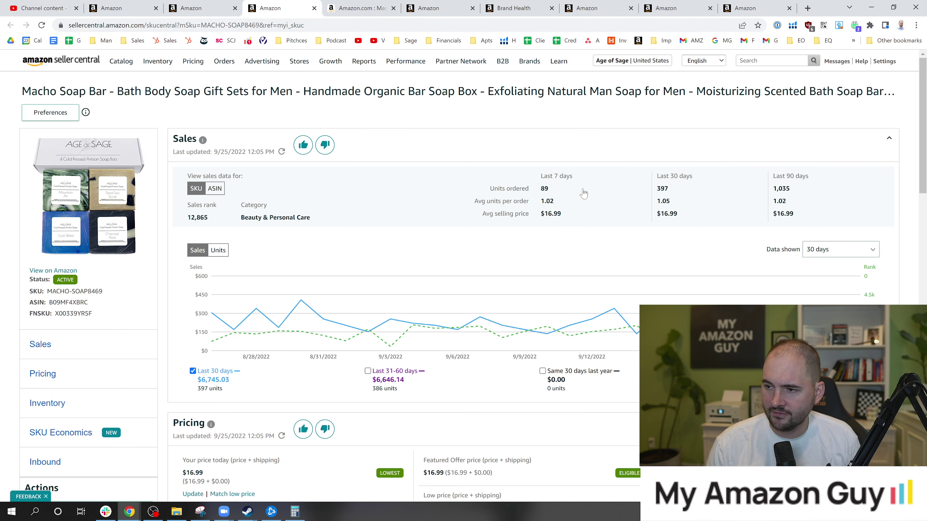
{"action": "left_click", "coordinate": [584, 190]}
{"action": "double_click", "coordinate": [663, 189]}
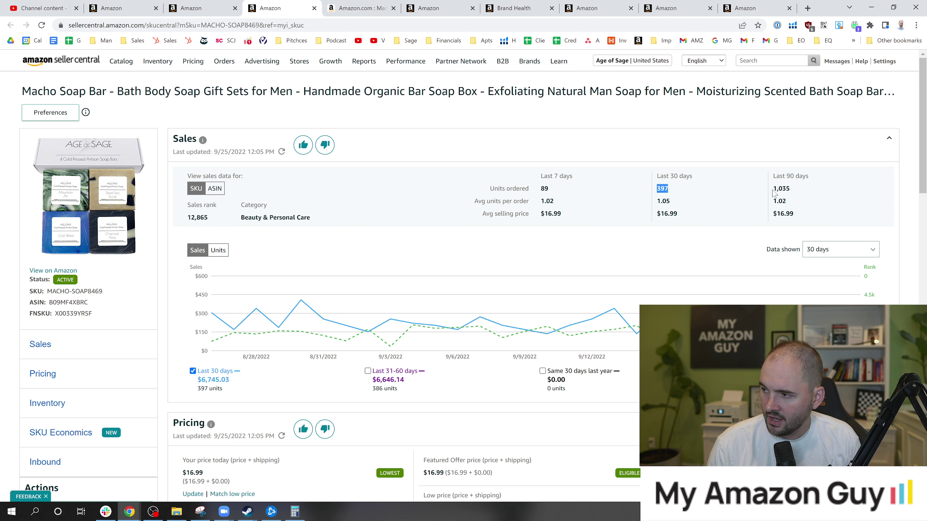
{"action": "left_click_drag", "start_coordinate": [774, 190], "coordinate": [797, 195]}
{"action": "left_click_drag", "start_coordinate": [924, 167], "coordinate": [925, 177]}
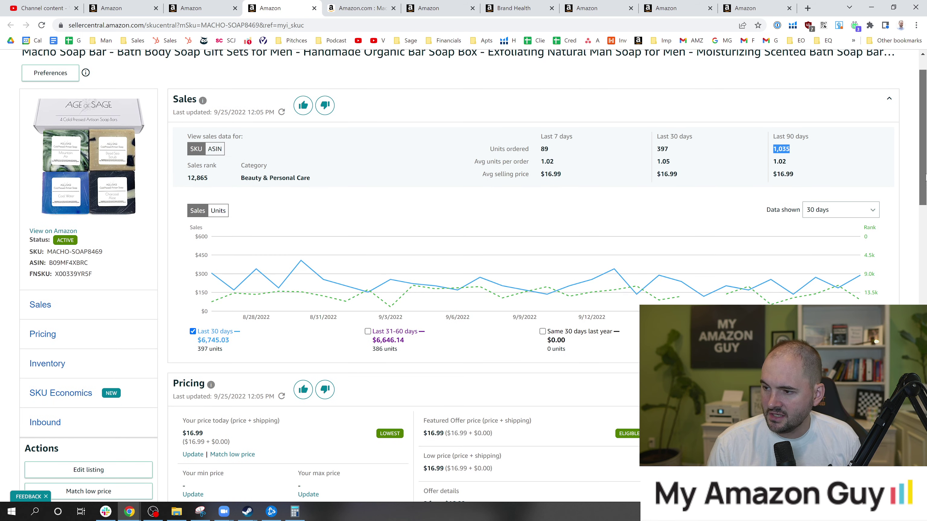
Step: Change the sales chart's time range to 6 months
{"action": "left_click", "coordinate": [852, 209]}
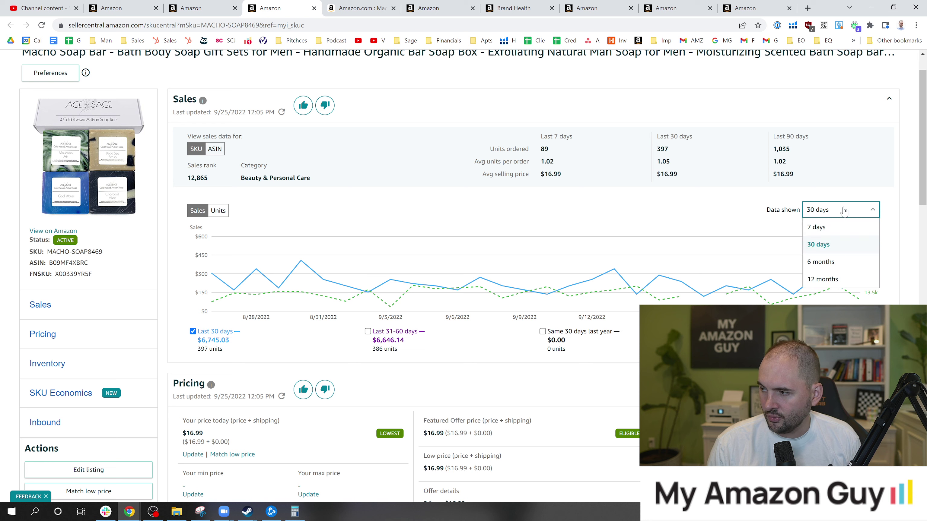
{"action": "left_click", "coordinate": [829, 262]}
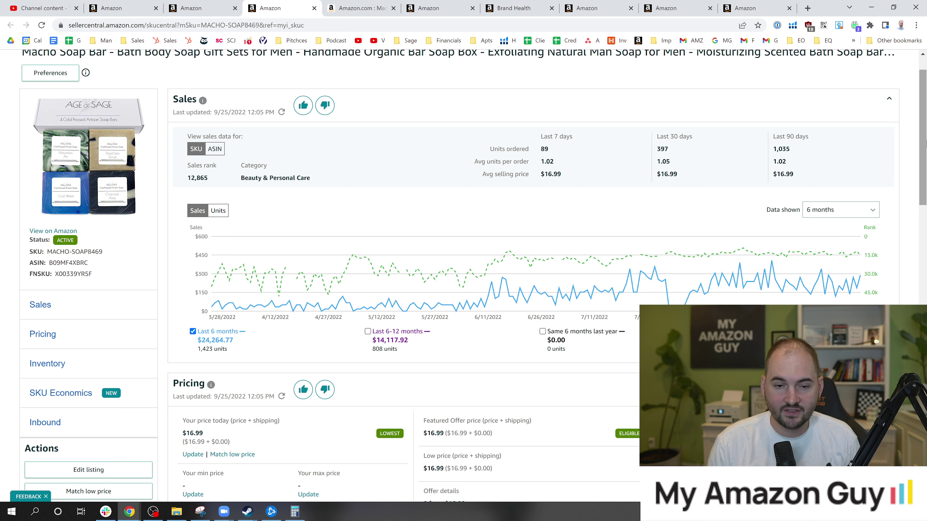
{"action": "left_click_drag", "start_coordinate": [925, 144], "coordinate": [924, 177]}
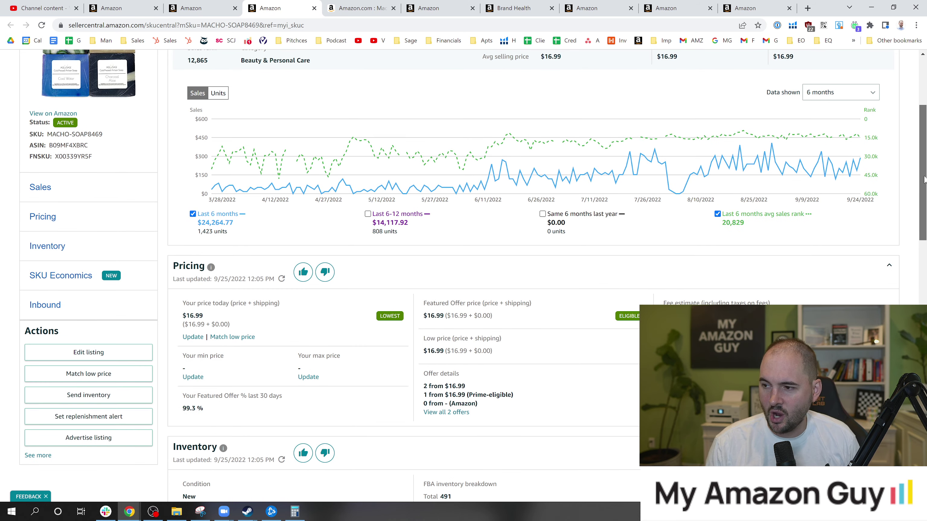
{"action": "scroll", "coordinate": [298, 272], "scroll_direction": "up", "scroll_amount": 1}
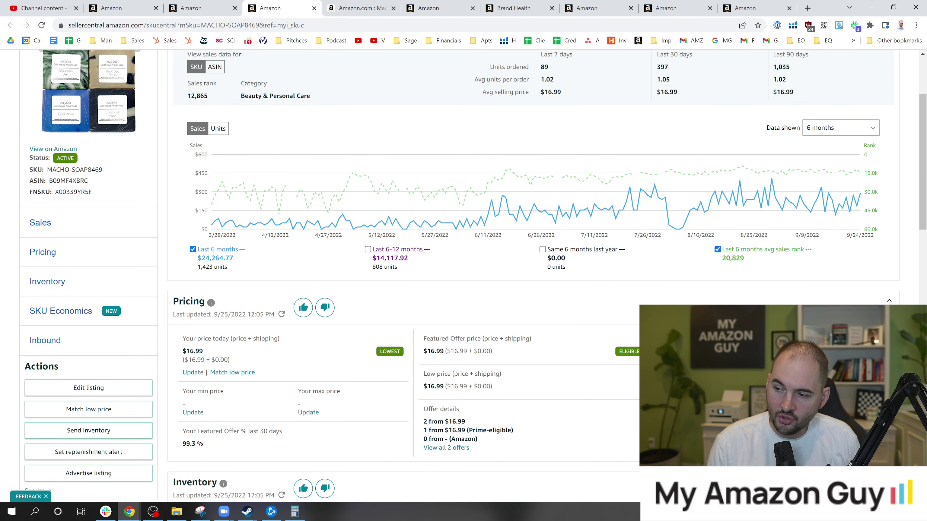
{"action": "left_click_drag", "start_coordinate": [923, 192], "coordinate": [920, 449]}
Step: Scroll to SKU Economics and highlight the $794.32 net proceeds for the last 30 days
{"action": "scroll", "coordinate": [401, 277], "scroll_direction": "up", "scroll_amount": 1}
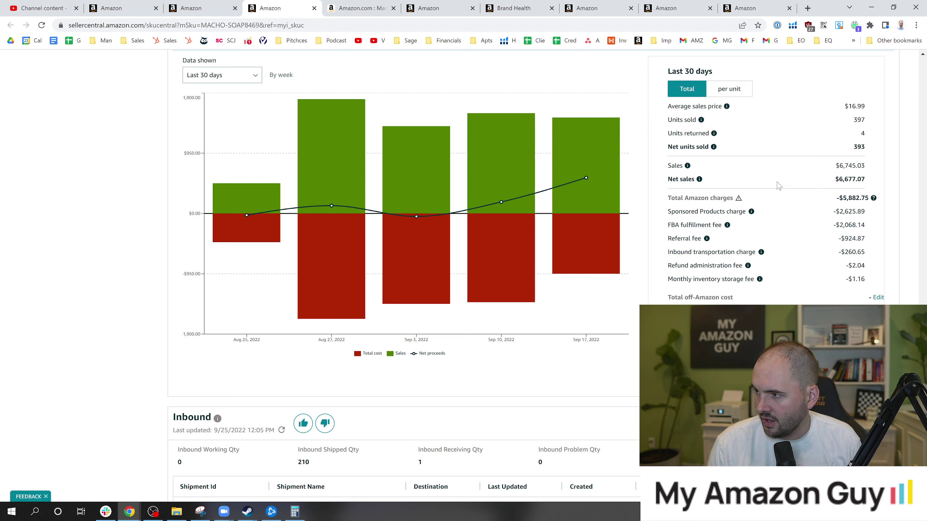
{"action": "scroll", "coordinate": [744, 226], "scroll_direction": "down", "scroll_amount": 1}
{"action": "scroll", "coordinate": [803, 237], "scroll_direction": "up", "scroll_amount": 1}
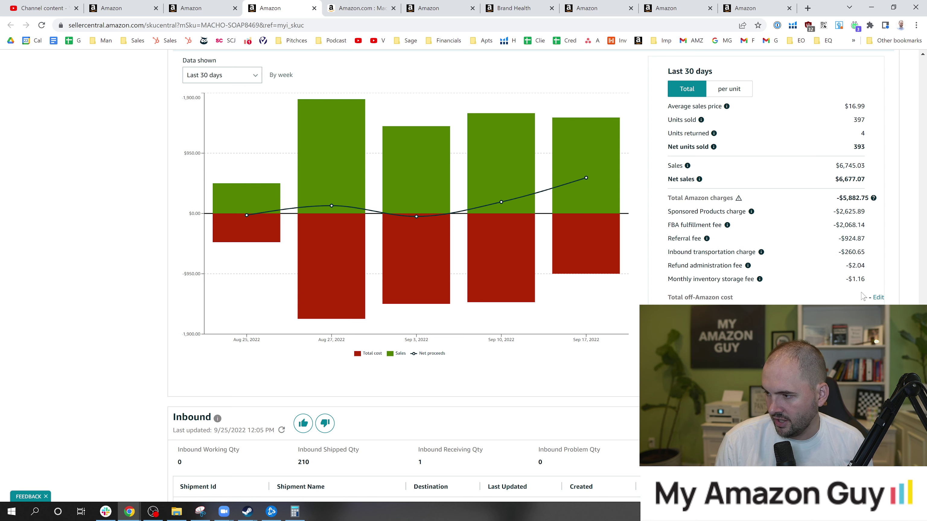
{"action": "scroll", "coordinate": [803, 292], "scroll_direction": "down", "scroll_amount": 3}
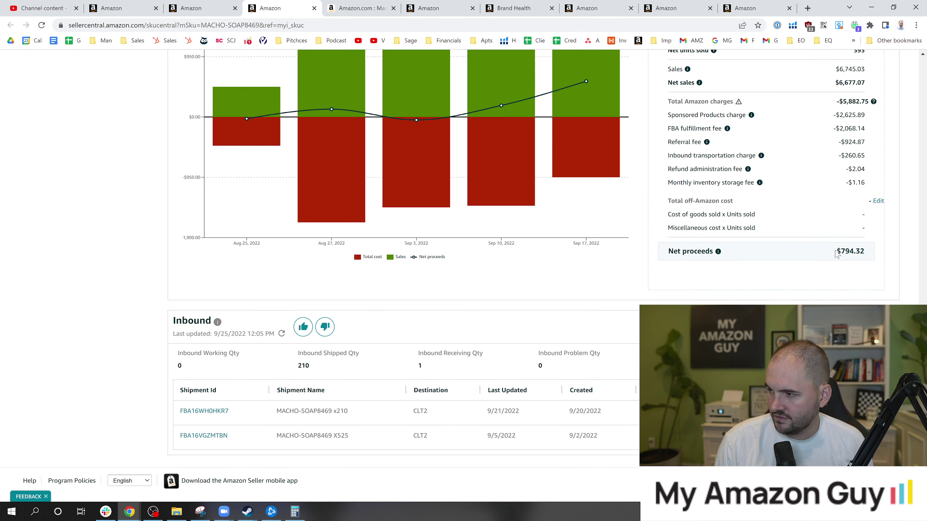
{"action": "left_click_drag", "start_coordinate": [835, 252], "coordinate": [878, 255]}
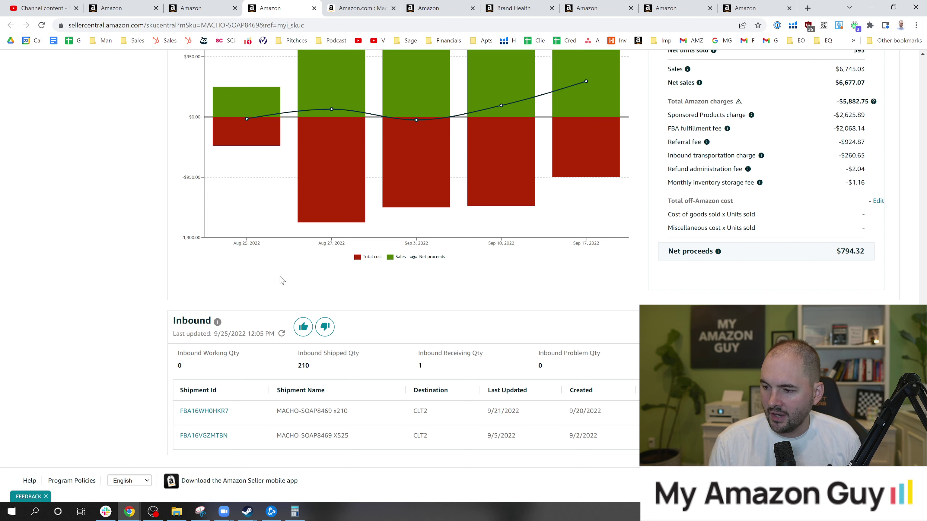
{"action": "scroll", "coordinate": [288, 303], "scroll_direction": "down", "scroll_amount": 1}
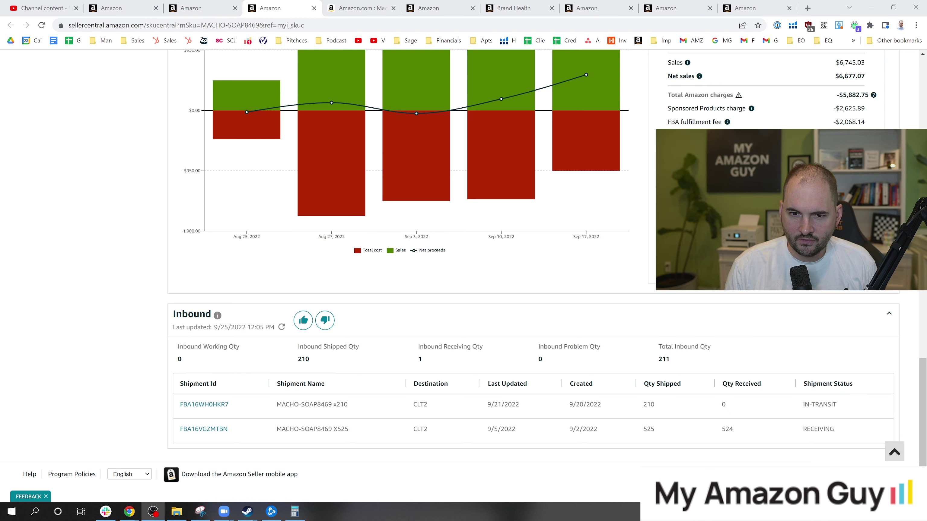
Step: Check the shipment updated 9/21/2022 with 524 units received and RECEIVING status, then return to Manage Inventory
{"action": "left_click", "coordinate": [317, 288]}
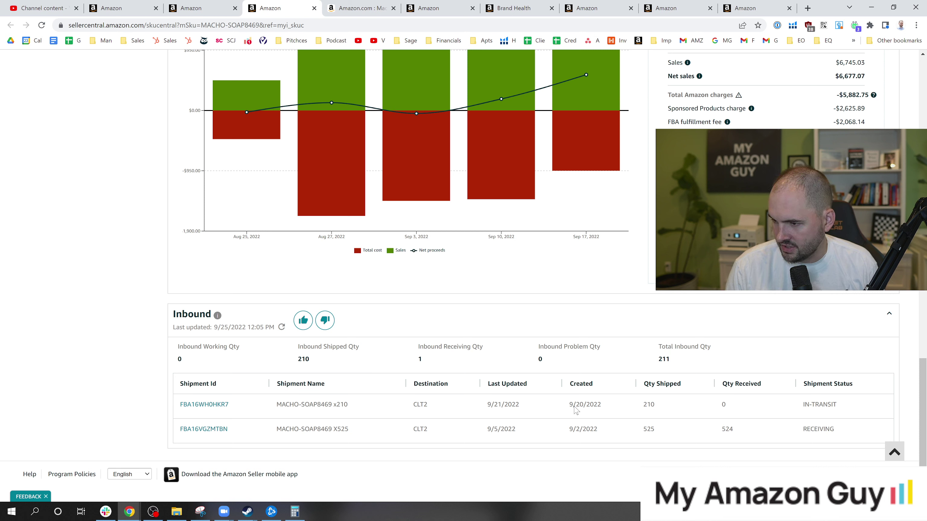
{"action": "left_click_drag", "start_coordinate": [487, 404], "coordinate": [522, 411]}
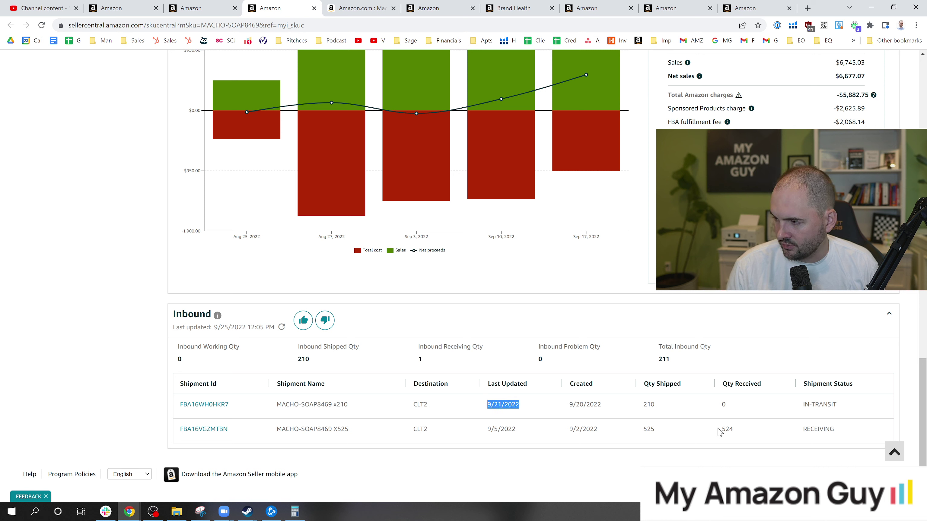
{"action": "left_click_drag", "start_coordinate": [720, 432], "coordinate": [744, 433]}
{"action": "left_click_drag", "start_coordinate": [802, 432], "coordinate": [840, 435]}
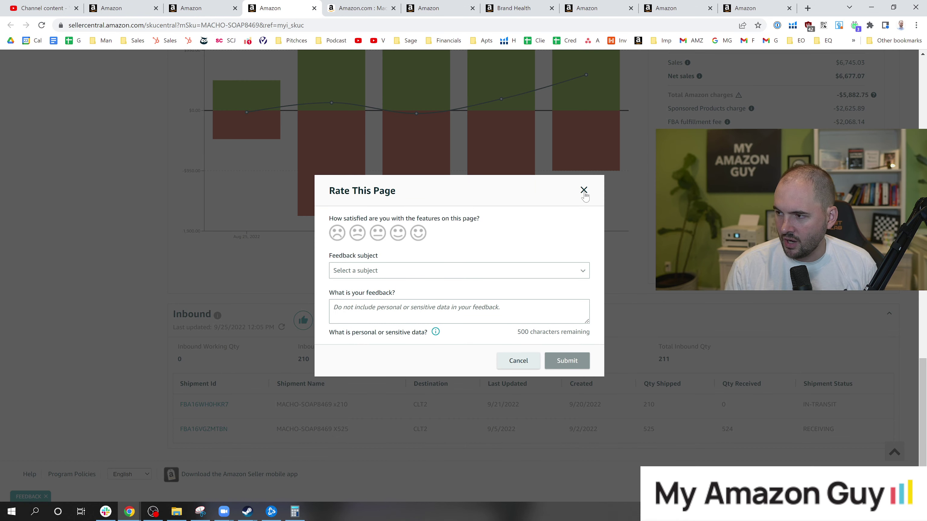
{"action": "left_click", "coordinate": [583, 191]}
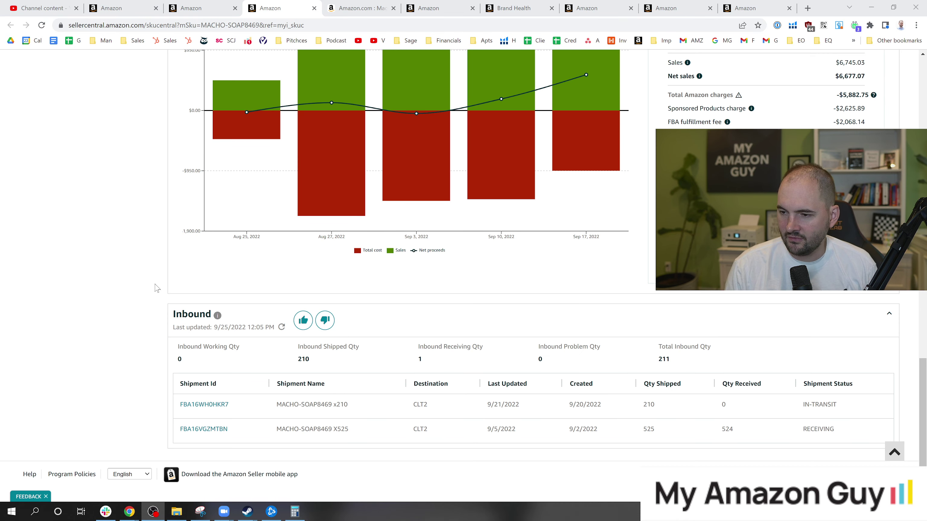
{"action": "left_click", "coordinate": [197, 9]}
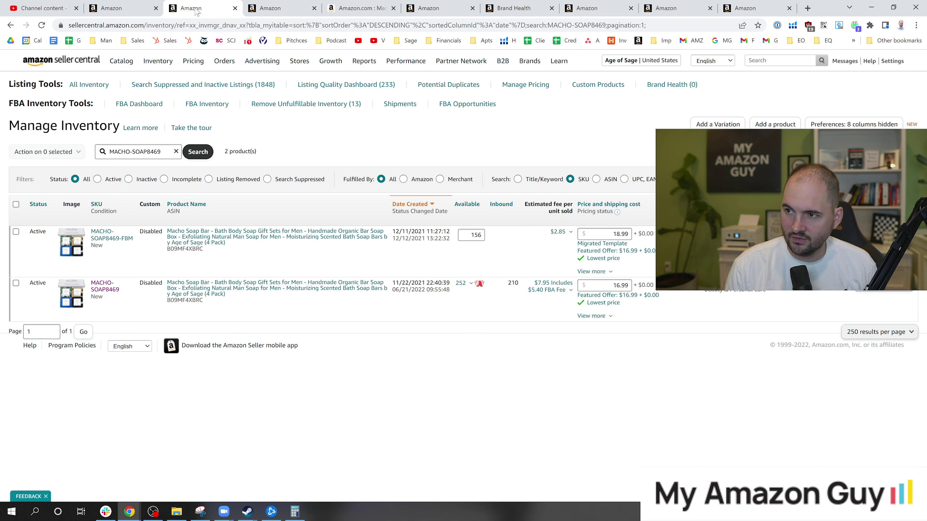
Step: View the breakdown of the 252 available units against 491 total units
{"action": "left_click", "coordinate": [467, 287]}
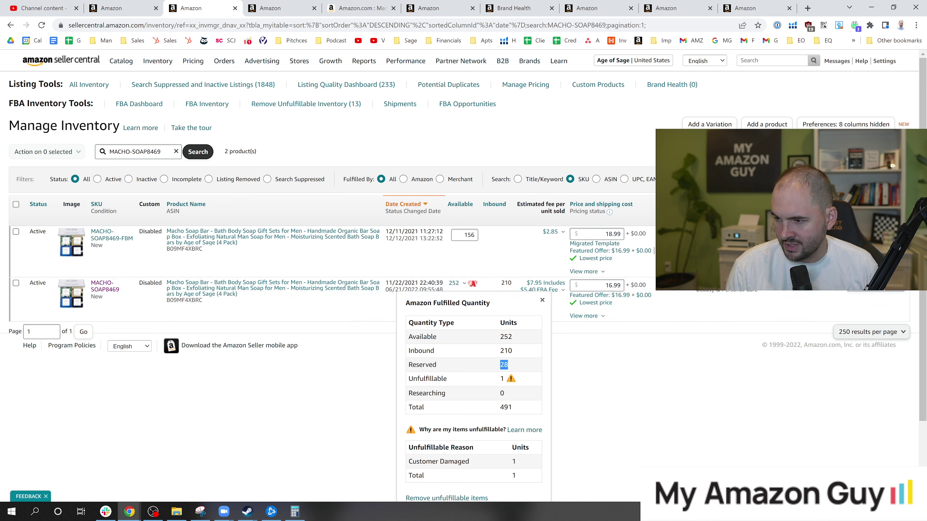
{"action": "left_click_drag", "start_coordinate": [498, 409], "coordinate": [517, 408]}
{"action": "left_click_drag", "start_coordinate": [499, 340], "coordinate": [516, 355]}
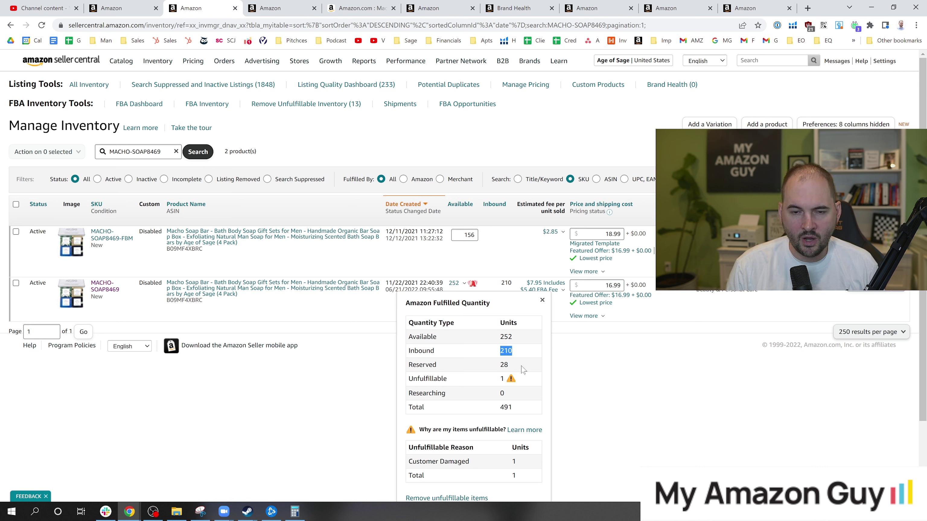
{"action": "left_click", "coordinate": [588, 374]}
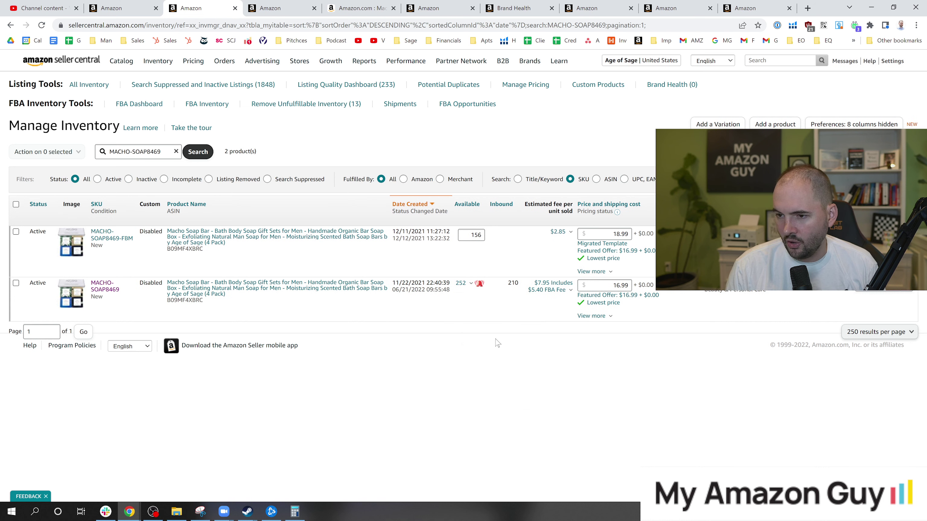
Step: Open FBA Inventory in a new tab, then return to the soap SKU's inbound page
{"action": "mouse_move", "coordinate": [159, 69]}
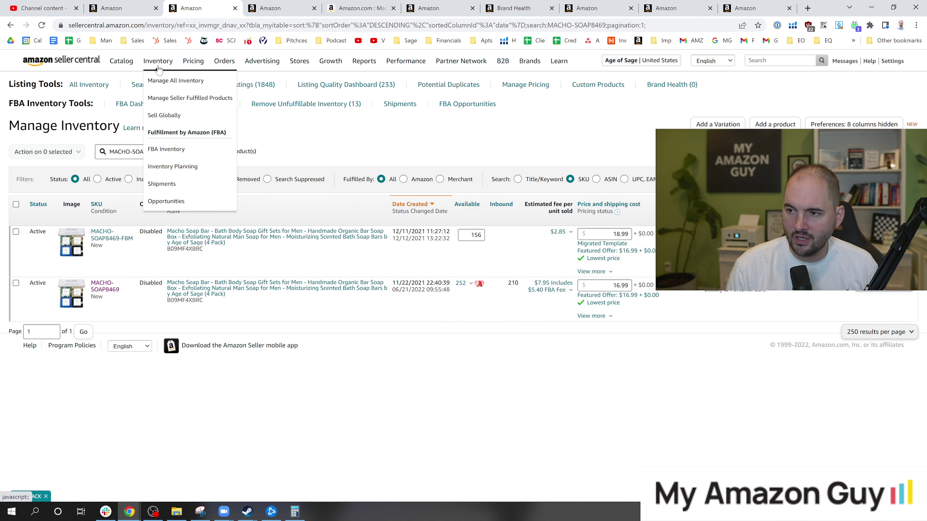
{"action": "right_click", "coordinate": [175, 149]}
{"action": "left_click", "coordinate": [197, 154]}
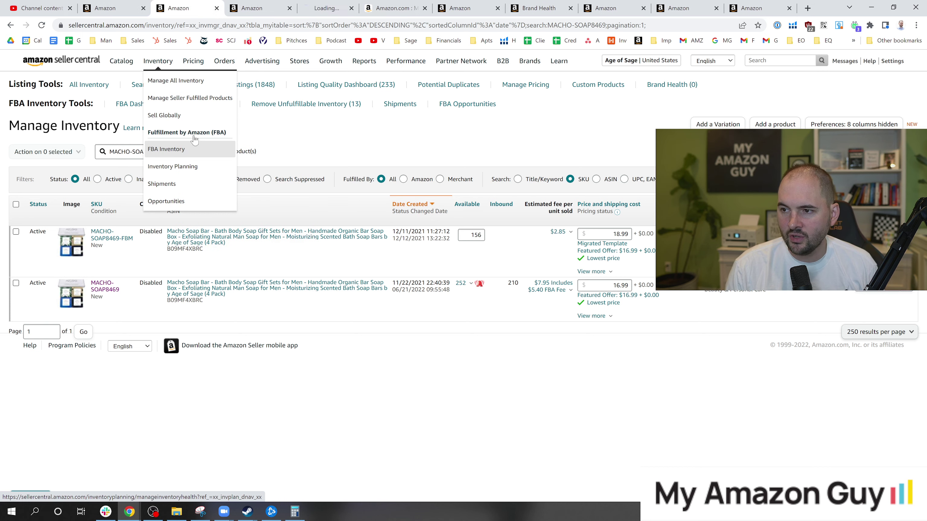
{"action": "left_click", "coordinate": [303, 5]}
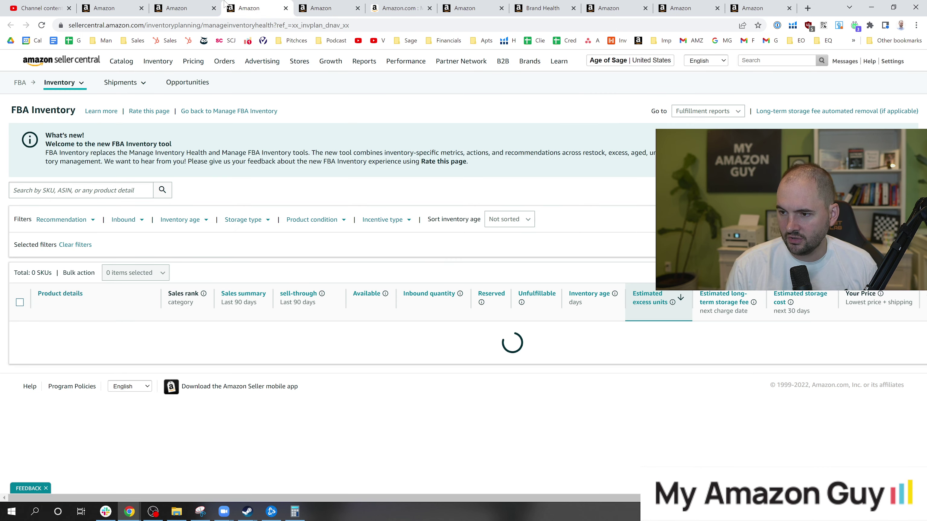
{"action": "left_click", "coordinate": [196, 7]}
{"action": "left_click", "coordinate": [133, 7]}
{"action": "left_click", "coordinate": [241, 7]}
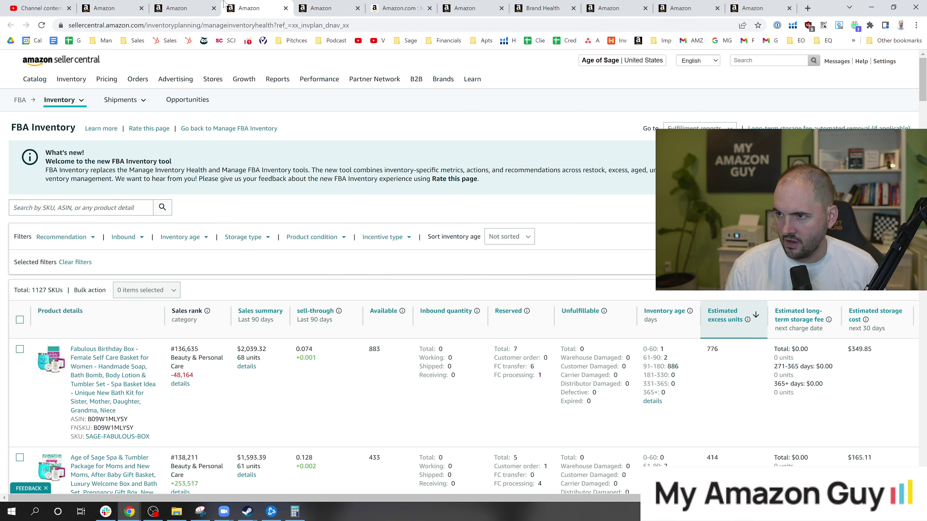
{"action": "left_click", "coordinate": [303, 6]}
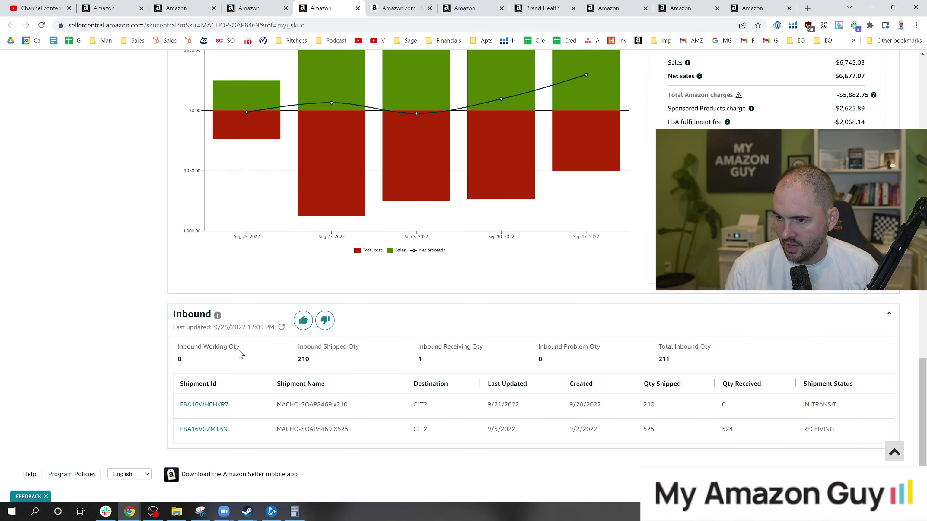
Step: Open shipment FBA16VGZMTBN and review its events, noting the Sep 28, 2022 receiving deadline
{"action": "left_click", "coordinate": [210, 429], "text": "ctrl"}
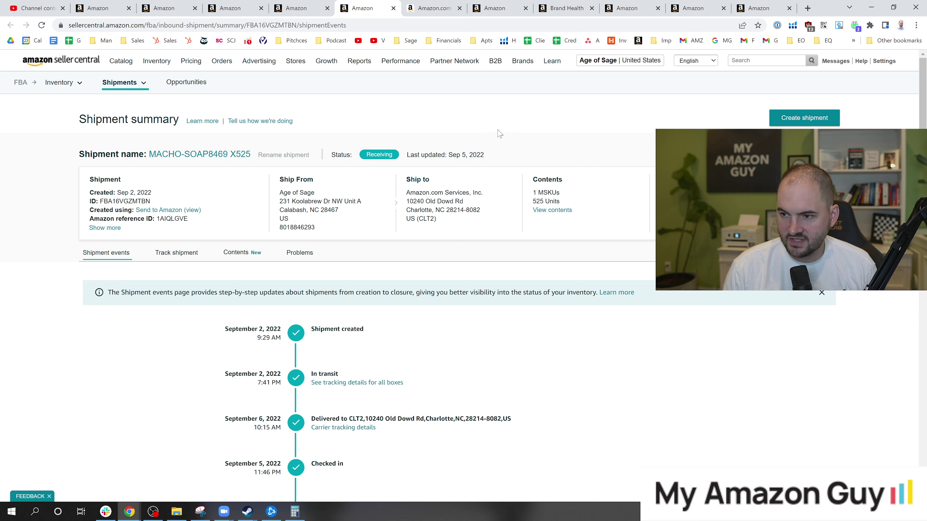
{"action": "scroll", "coordinate": [510, 222], "scroll_direction": "down", "scroll_amount": 2}
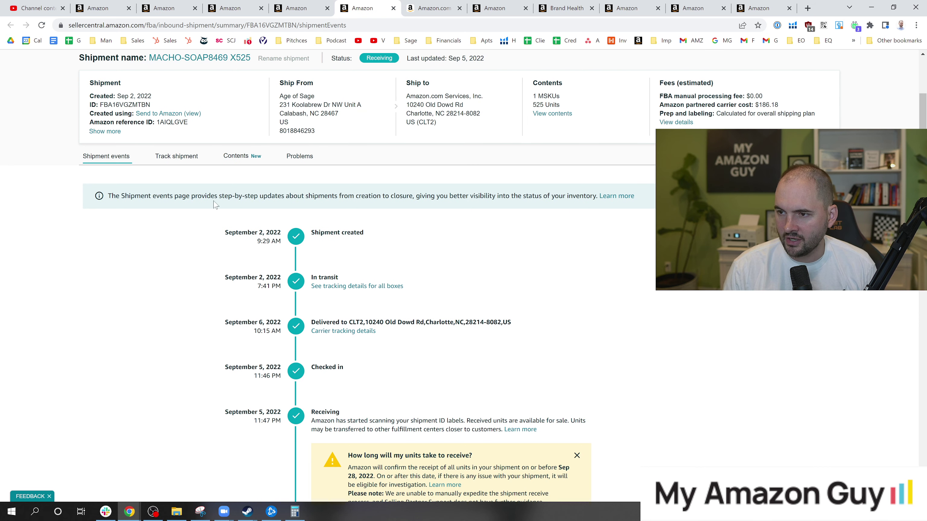
{"action": "scroll", "coordinate": [293, 198], "scroll_direction": "down", "scroll_amount": 2}
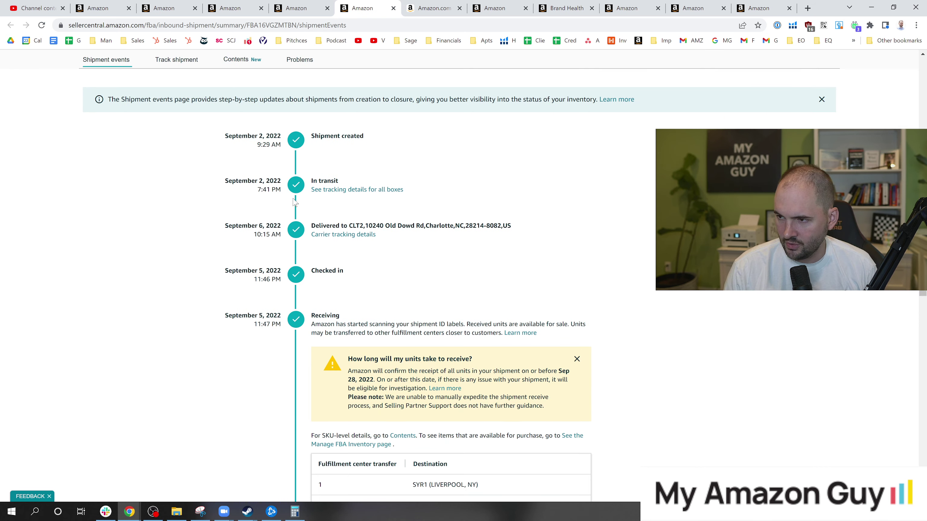
{"action": "scroll", "coordinate": [280, 235], "scroll_direction": "down", "scroll_amount": 2}
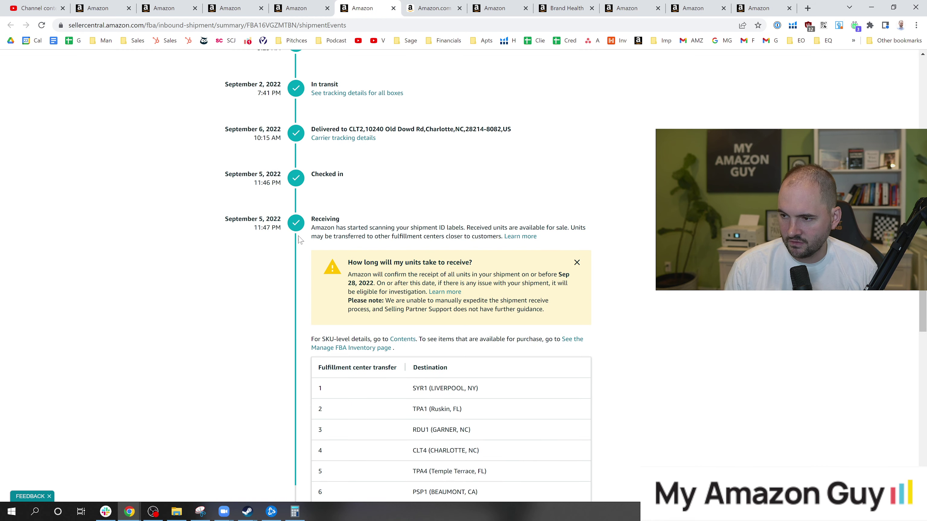
{"action": "scroll", "coordinate": [438, 214], "scroll_direction": "down", "scroll_amount": 7}
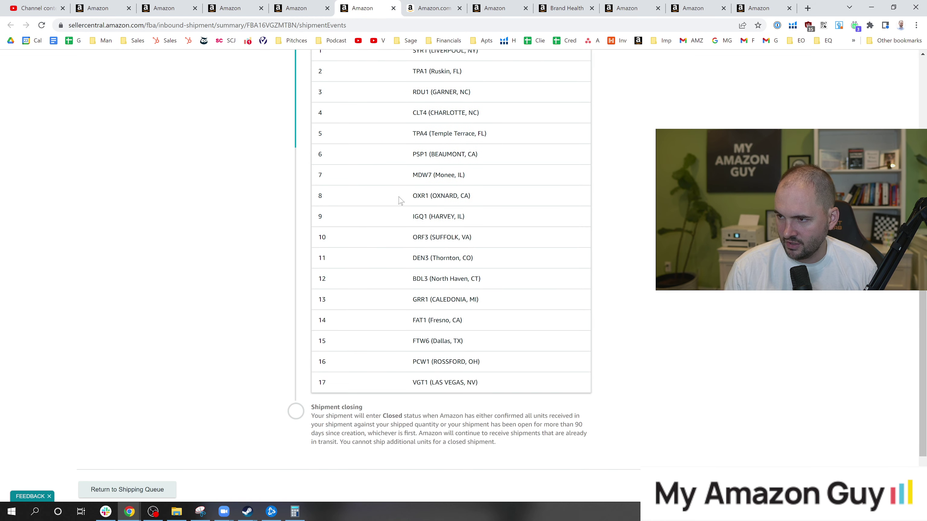
{"action": "scroll", "coordinate": [431, 269], "scroll_direction": "down", "scroll_amount": 2}
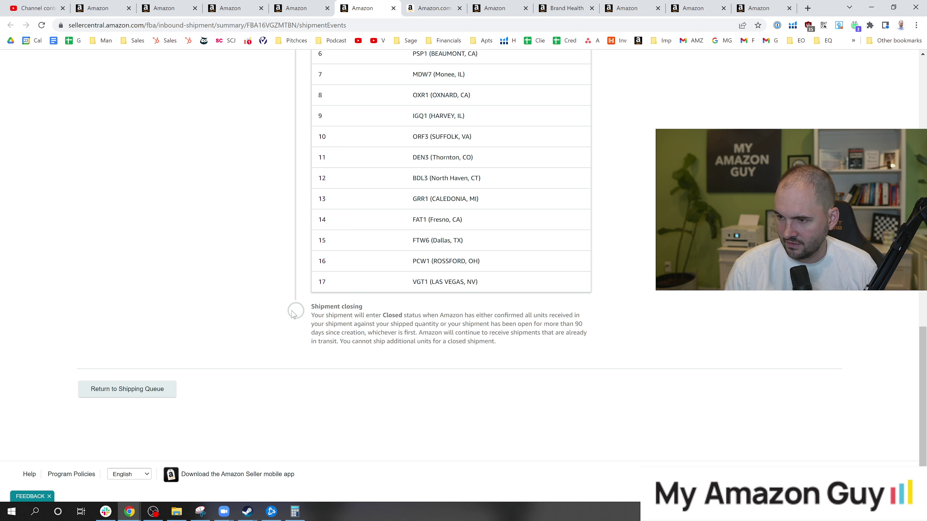
{"action": "scroll", "coordinate": [265, 311], "scroll_direction": "up", "scroll_amount": 8}
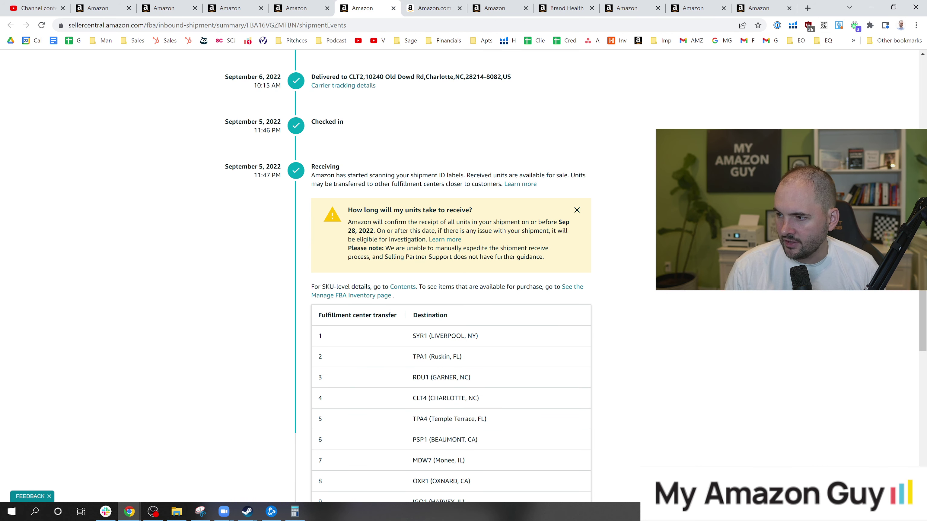
{"action": "left_click_drag", "start_coordinate": [558, 222], "coordinate": [375, 231]}
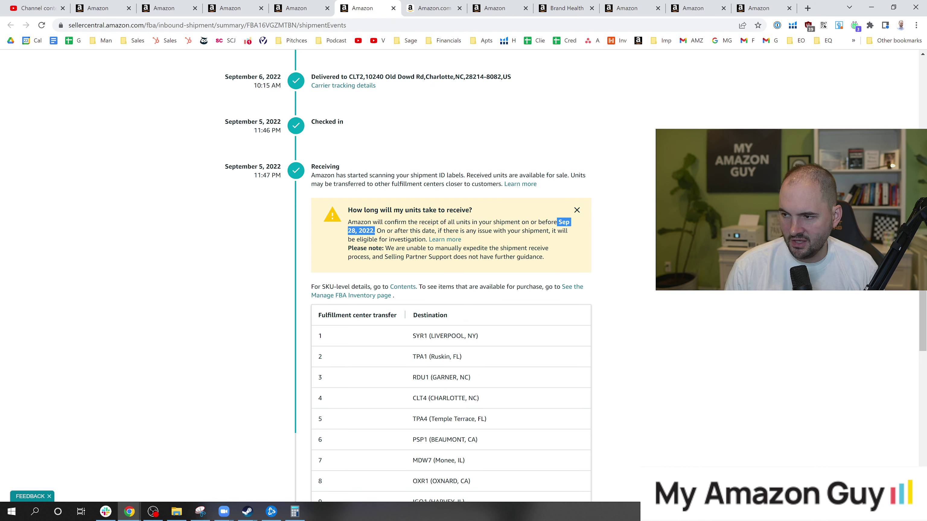
{"action": "left_click", "coordinate": [376, 231]}
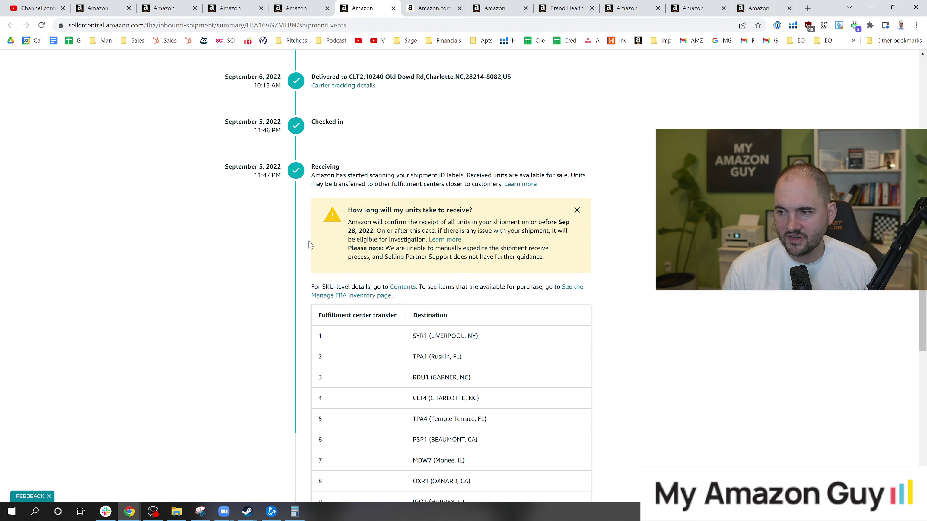
{"action": "scroll", "coordinate": [295, 243], "scroll_direction": "up", "scroll_amount": 10}
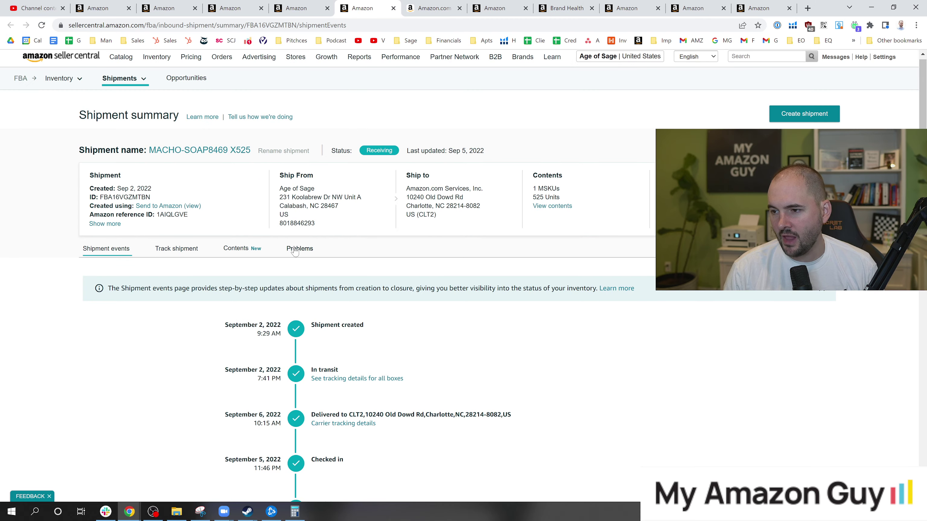
Step: Check the shipment's carrier tracking and contents, then open where the 524 located units are
{"action": "left_click", "coordinate": [175, 249]}
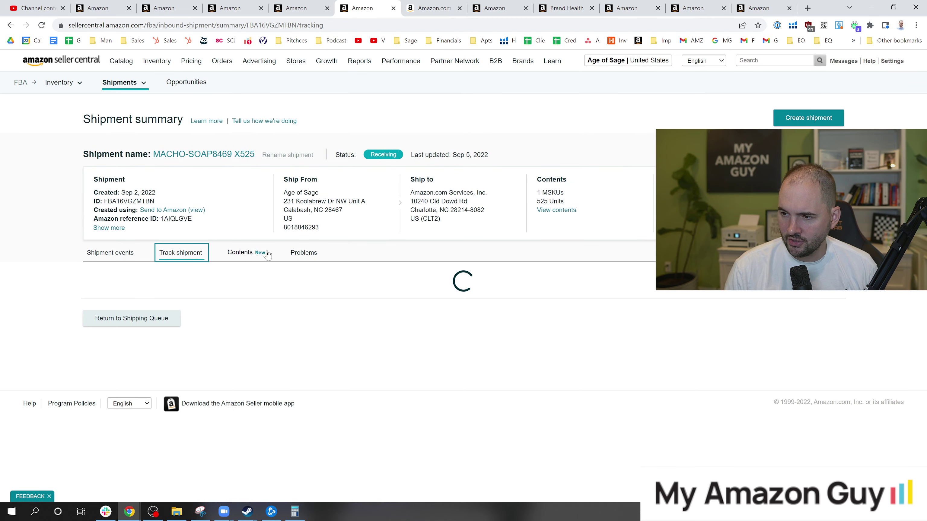
{"action": "scroll", "coordinate": [401, 204], "scroll_direction": "down", "scroll_amount": 1}
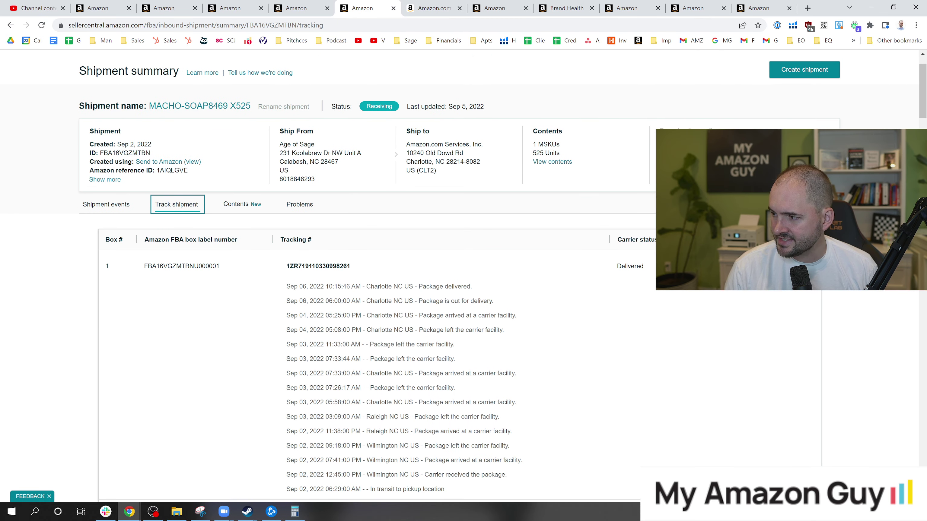
{"action": "left_click_drag", "start_coordinate": [922, 92], "coordinate": [926, 55]}
{"action": "left_click", "coordinate": [237, 253]}
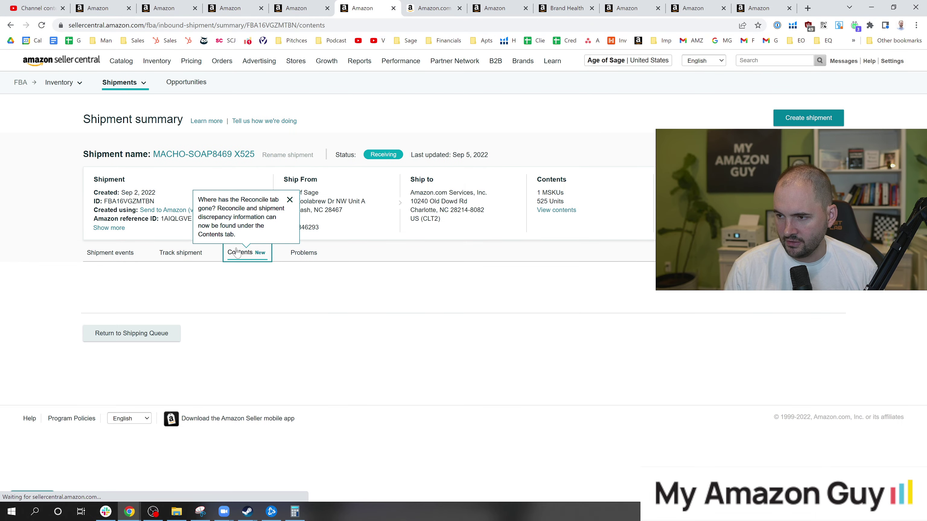
{"action": "scroll", "coordinate": [363, 283], "scroll_direction": "down", "scroll_amount": 2}
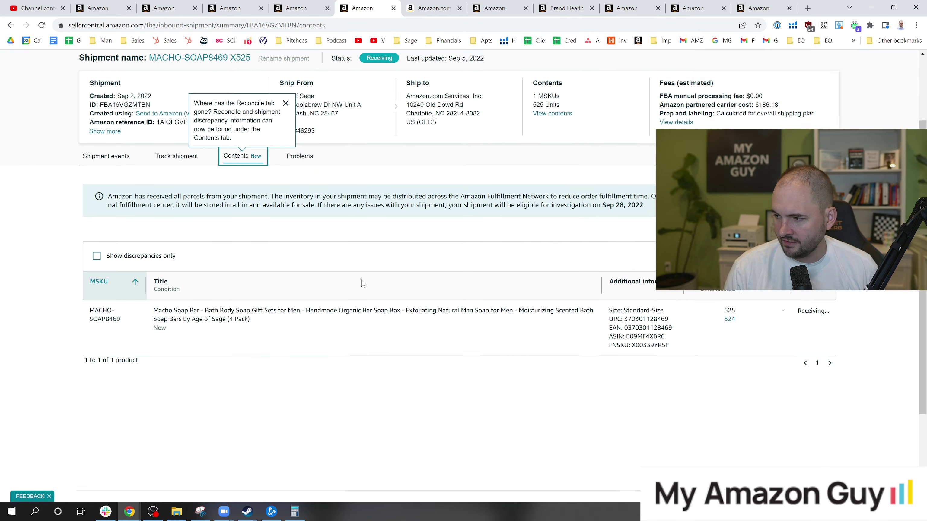
{"action": "left_click", "coordinate": [729, 319]}
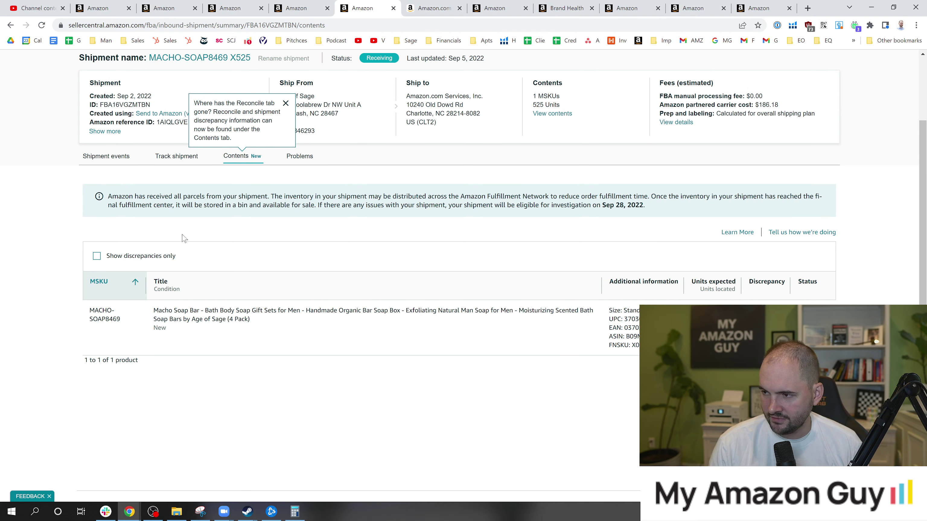
{"action": "left_click", "coordinate": [643, 346]}
Step: Scroll through the soap's Received Inventory report history
{"action": "scroll", "coordinate": [925, 197], "scroll_direction": "down", "scroll_amount": 2}
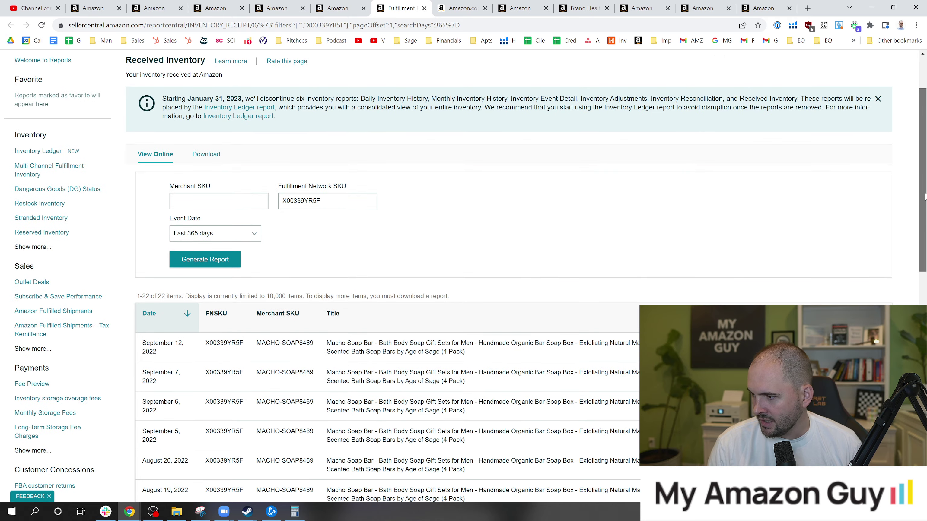
{"action": "scroll", "coordinate": [925, 197], "scroll_direction": "down", "scroll_amount": 2}
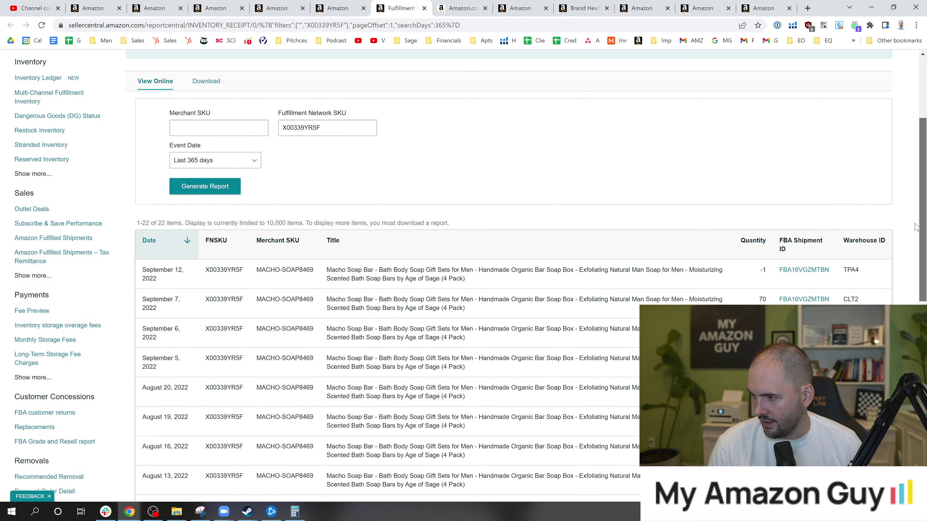
{"action": "scroll", "coordinate": [916, 227], "scroll_direction": "down", "scroll_amount": 2}
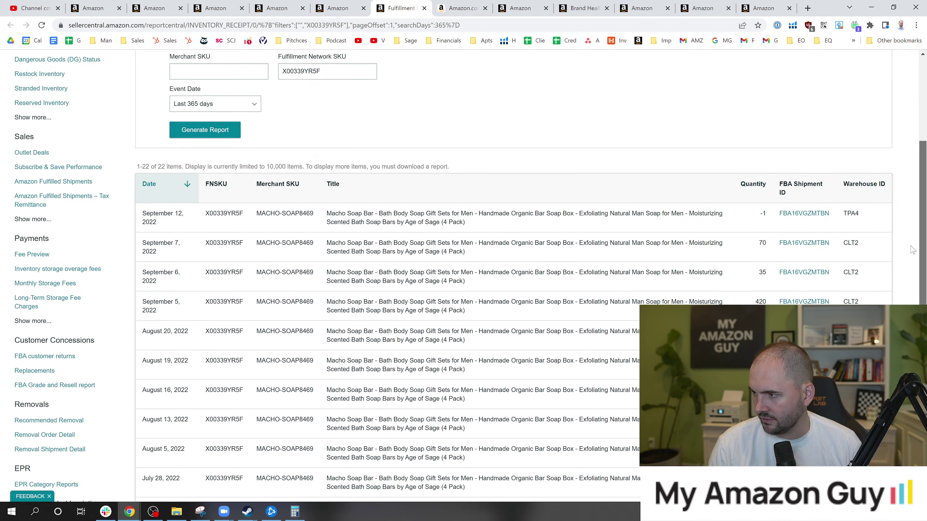
{"action": "scroll", "coordinate": [912, 251], "scroll_direction": "down", "scroll_amount": 2}
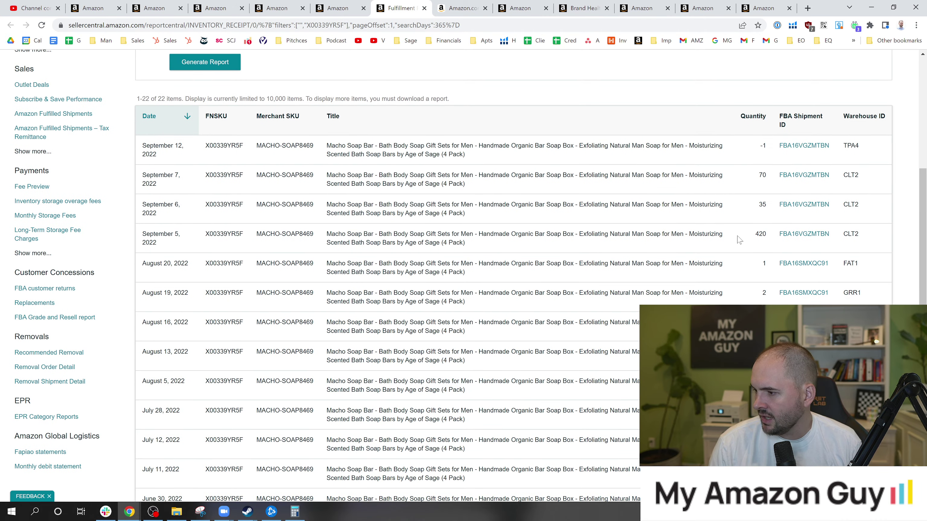
{"action": "scroll", "coordinate": [896, 256], "scroll_direction": "down", "scroll_amount": 5}
{"action": "scroll", "coordinate": [511, 274], "scroll_direction": "down", "scroll_amount": 2}
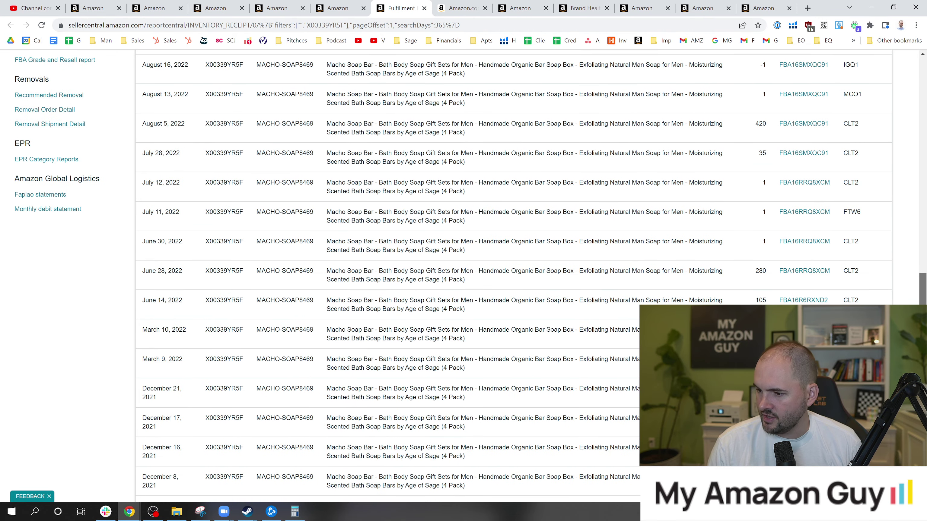
{"action": "scroll", "coordinate": [463, 278], "scroll_direction": "down", "scroll_amount": 2}
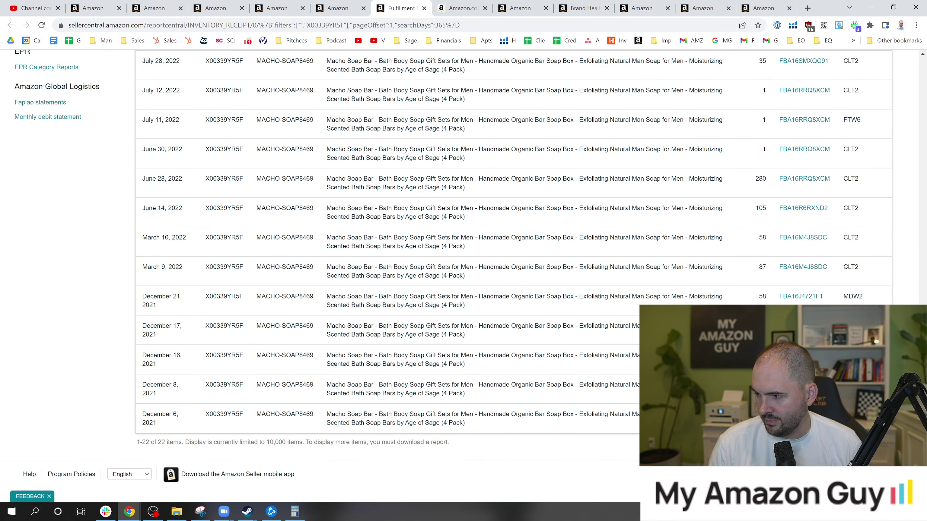
{"action": "scroll", "coordinate": [463, 277], "scroll_direction": "up", "scroll_amount": 1}
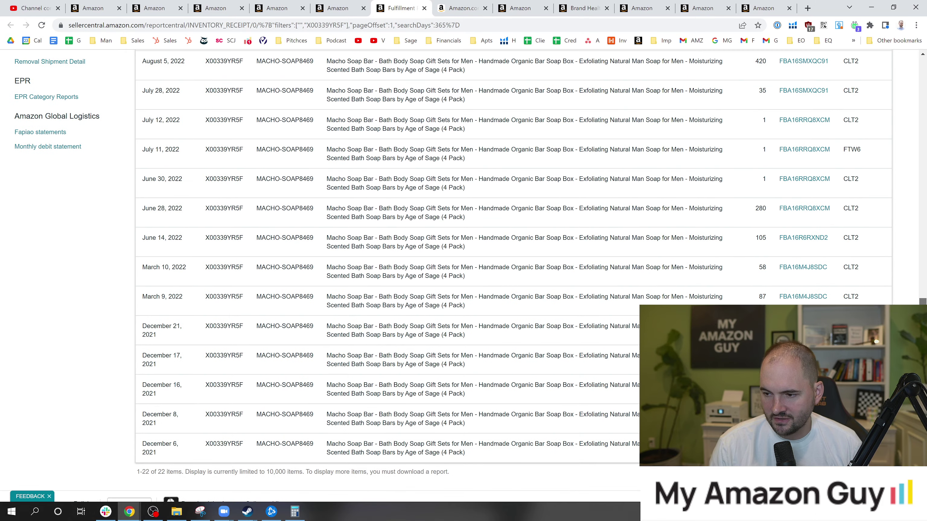
{"action": "scroll", "coordinate": [317, 145], "scroll_direction": "up", "scroll_amount": 15}
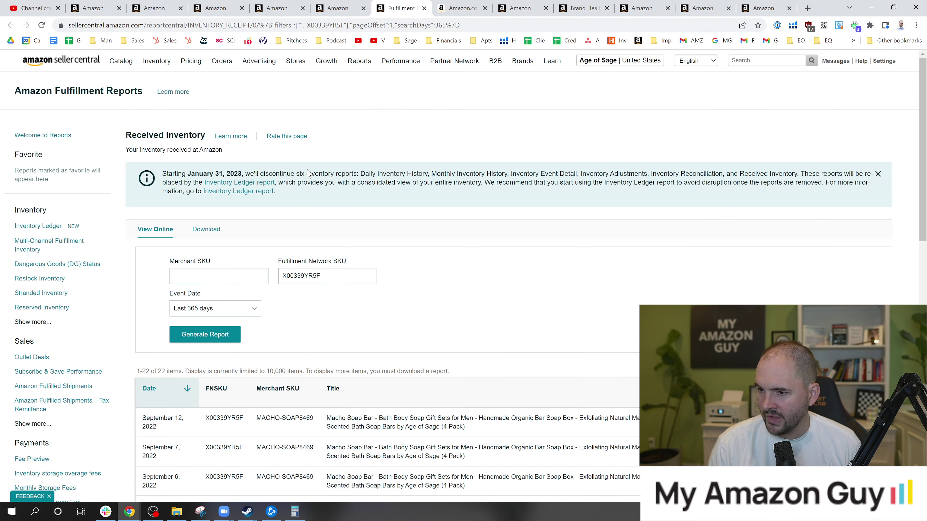
Step: Go back through the shipment and SKU pages to the Amazon.com product page
{"action": "left_click", "coordinate": [341, 7]}
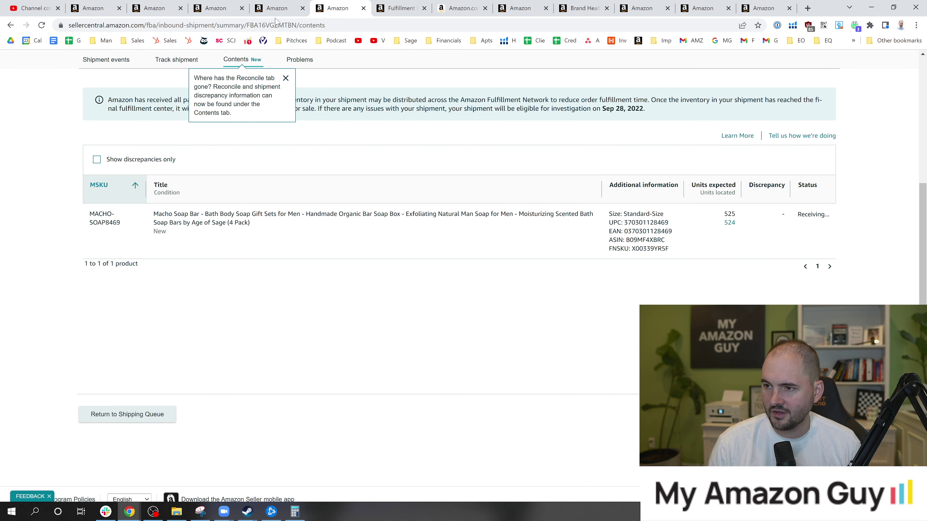
{"action": "left_click", "coordinate": [276, 8]}
{"action": "left_click", "coordinate": [462, 304]}
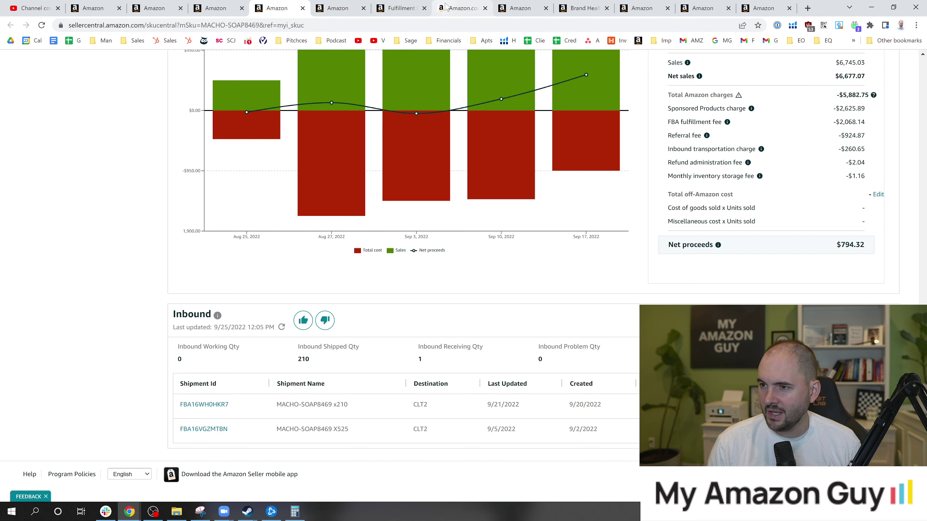
{"action": "left_click", "coordinate": [461, 8]}
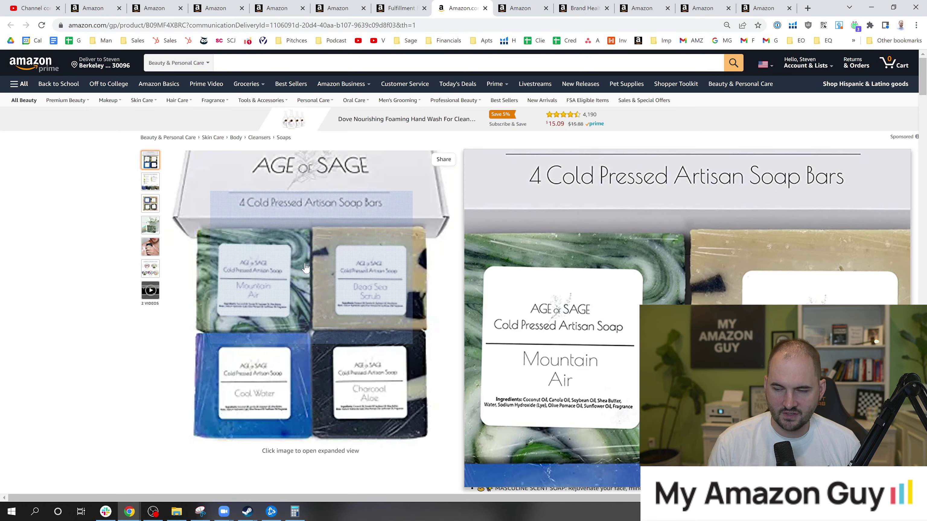
Step: Jump to the listing's Customer questions & answers section and briefly highlight its heading
{"action": "mouse_move", "coordinate": [149, 206]}
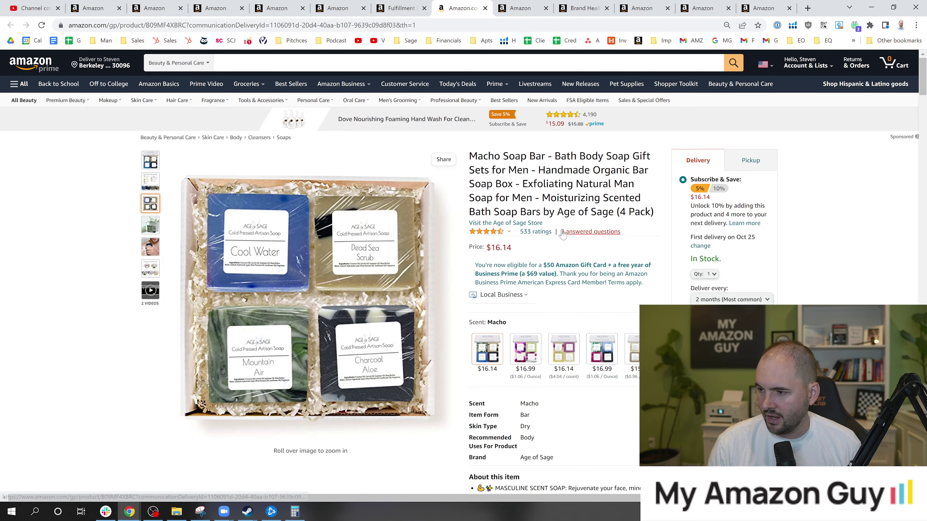
{"action": "left_click", "coordinate": [590, 231]}
{"action": "scroll", "coordinate": [732, 262], "scroll_direction": "up", "scroll_amount": 1}
{"action": "mouse_move", "coordinate": [922, 314]}
{"action": "left_mouse_down"}
{"action": "mouse_move", "coordinate": [921, 244]}
{"action": "mouse_move", "coordinate": [921, 320]}
{"action": "left_mouse_up"}
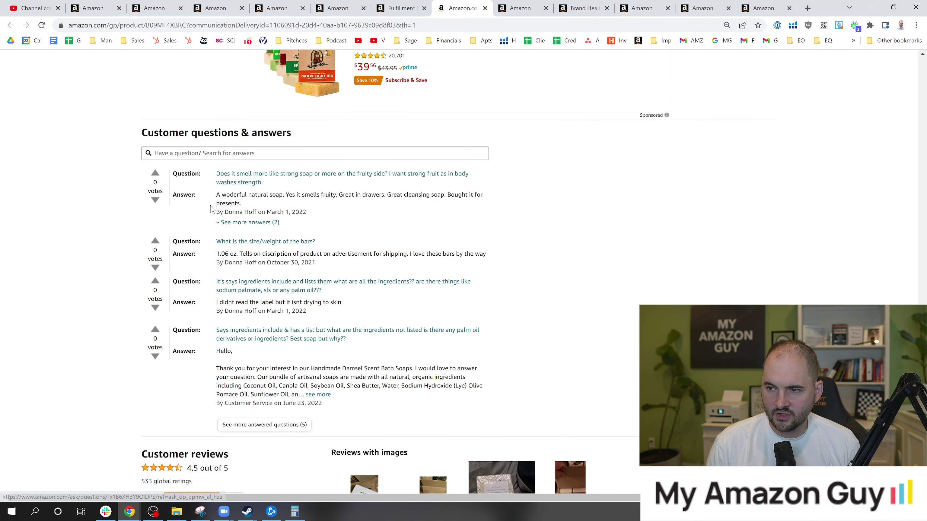
{"action": "left_click_drag", "start_coordinate": [142, 132], "coordinate": [291, 132]}
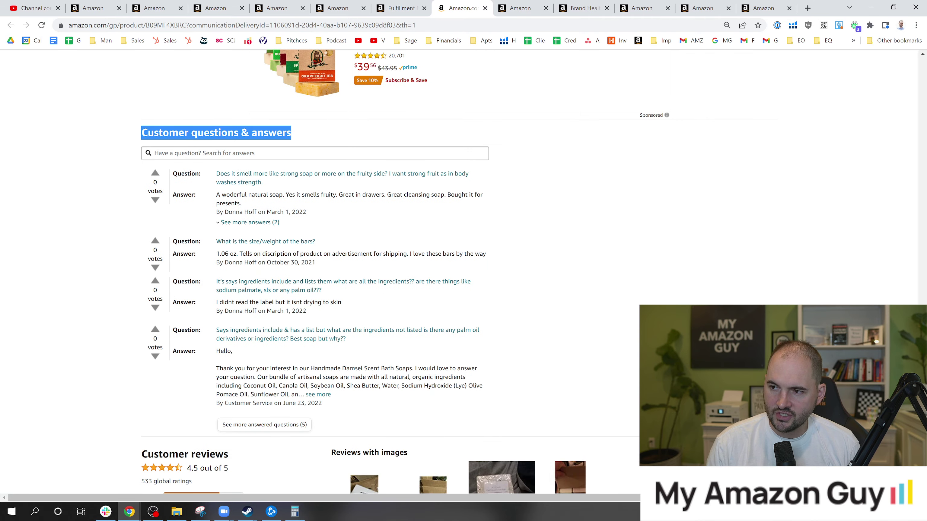
{"action": "left_click", "coordinate": [314, 136]}
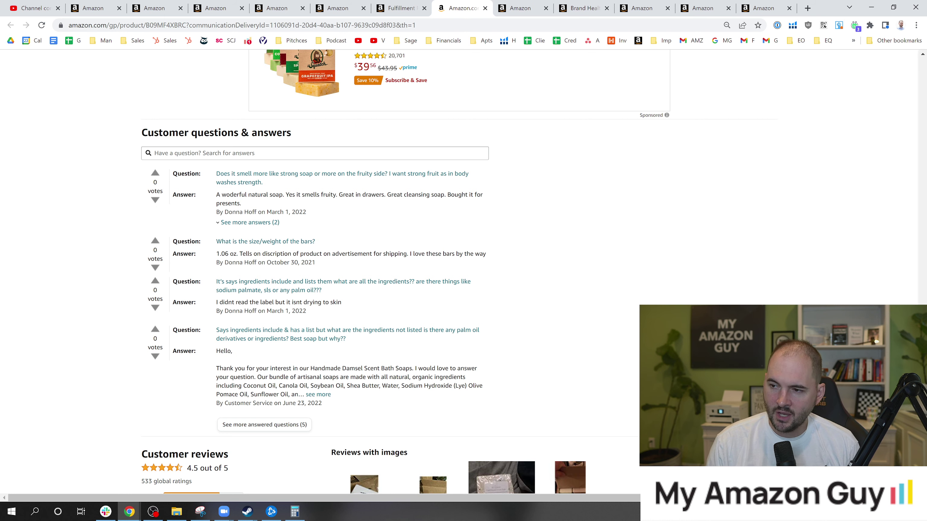
Step: Open the 'strong soap or fruity' scent question, then leave its answer box without answering
{"action": "left_click", "coordinate": [230, 184]}
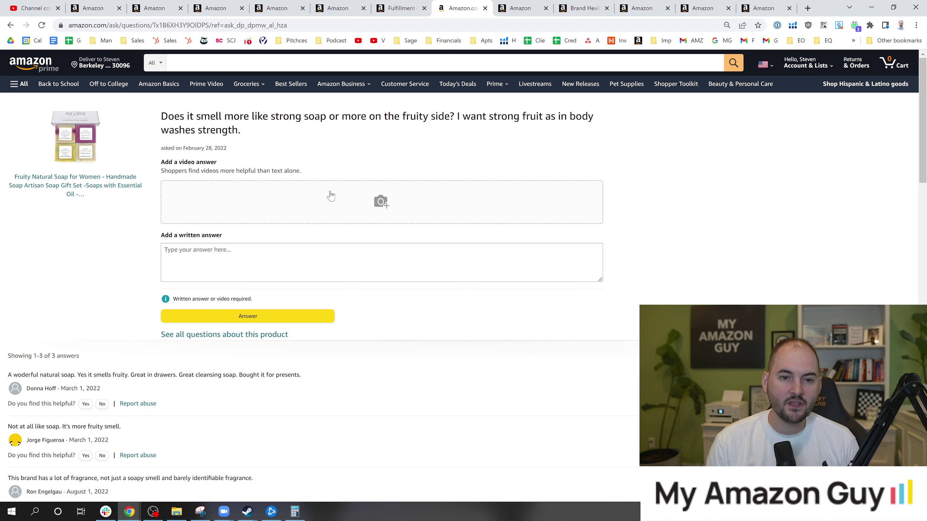
{"action": "left_click", "coordinate": [350, 256]}
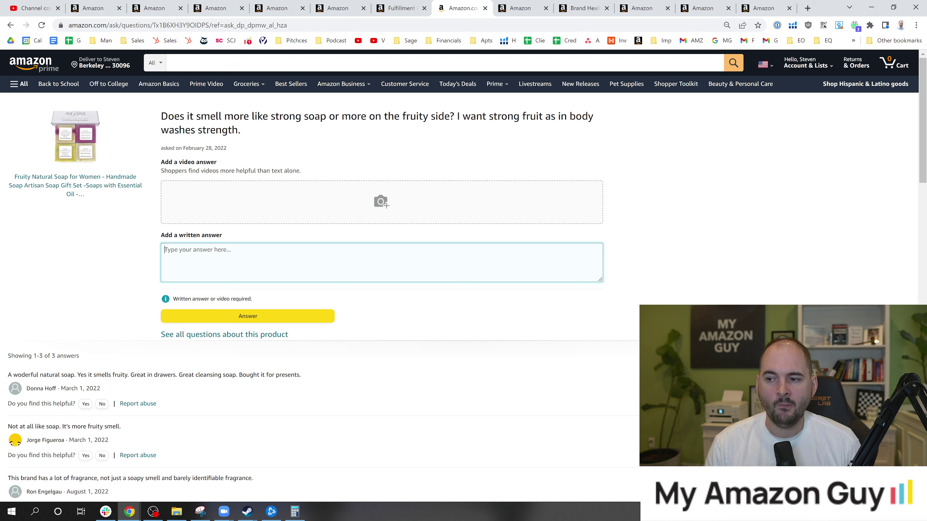
{"action": "left_click", "coordinate": [269, 148]}
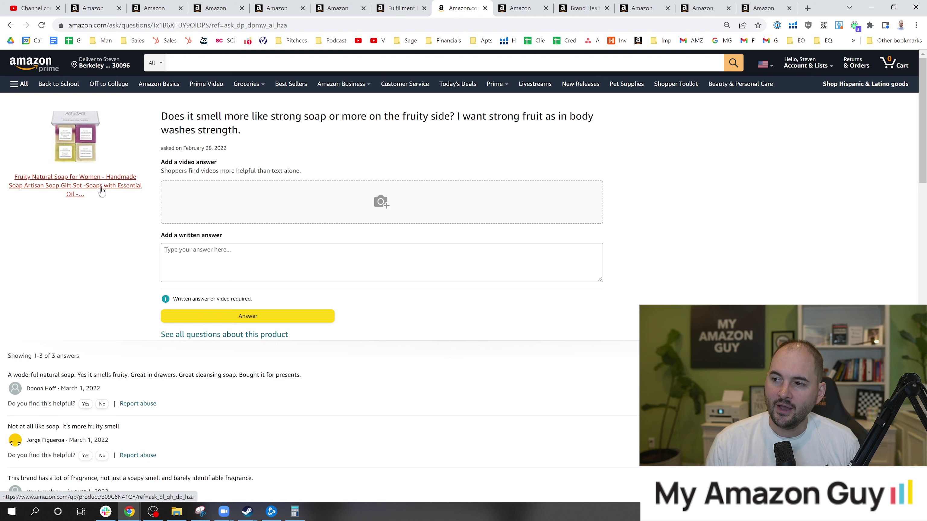
Step: Open the Fruity Natural Soap for Women listing and view the Local Business label explanation
{"action": "left_click", "coordinate": [98, 187]}
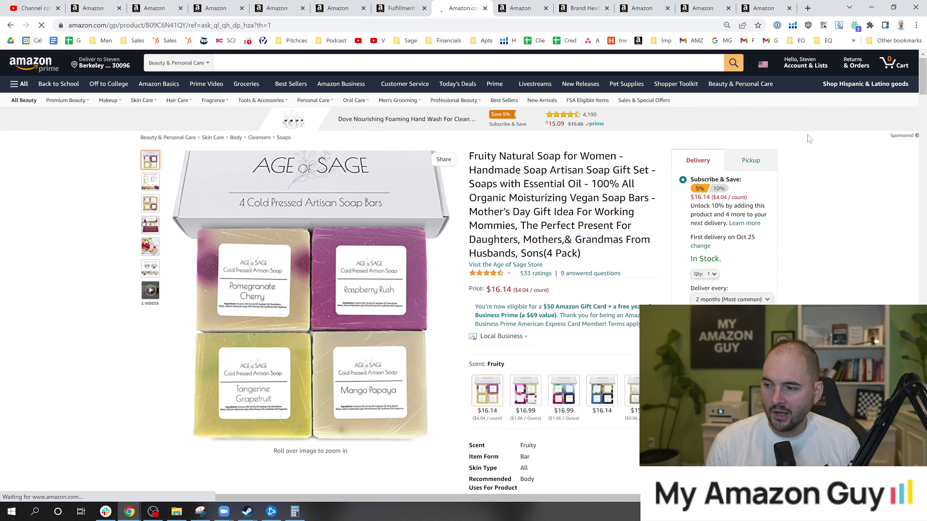
{"action": "scroll", "coordinate": [702, 150], "scroll_direction": "down", "scroll_amount": 2}
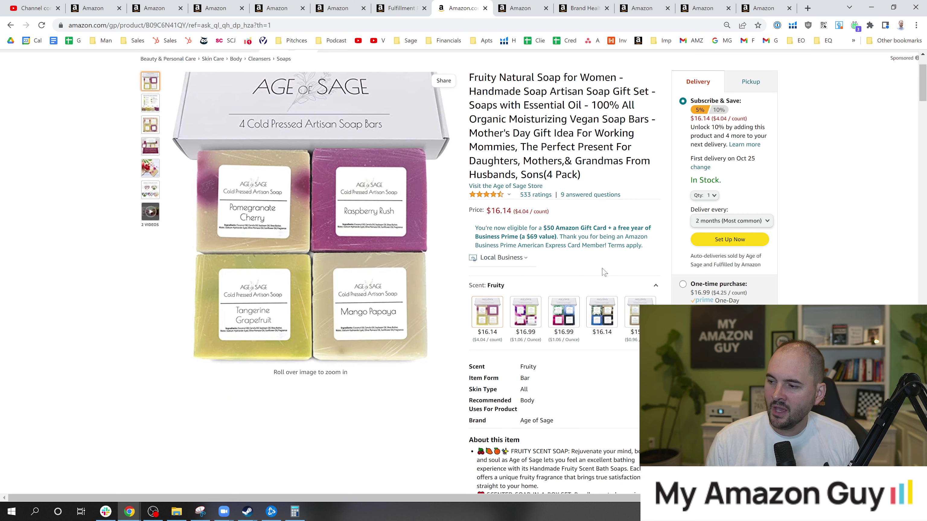
{"action": "left_click", "coordinate": [504, 257]}
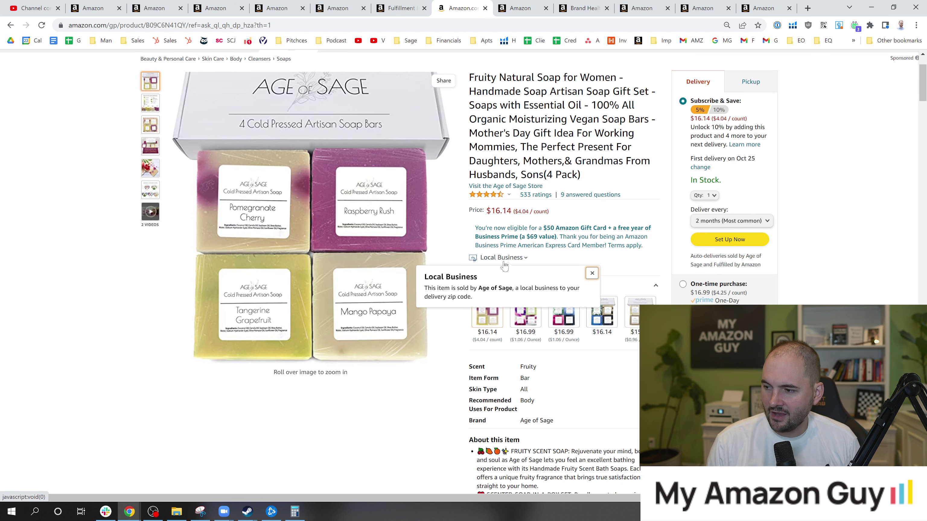
{"action": "left_click", "coordinate": [592, 274]}
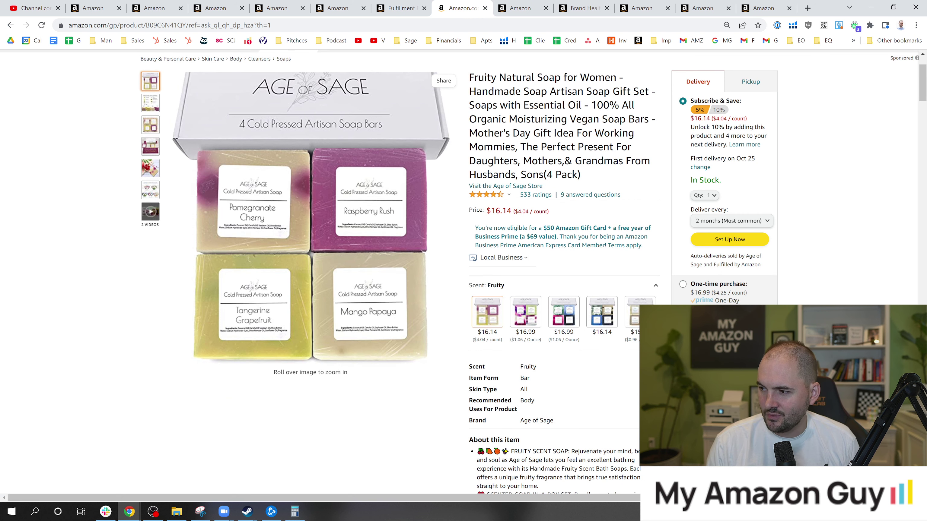
Step: Scroll past the emoji-marked bullet points down to the From the brand section
{"action": "left_click_drag", "start_coordinate": [923, 83], "coordinate": [925, 89]}
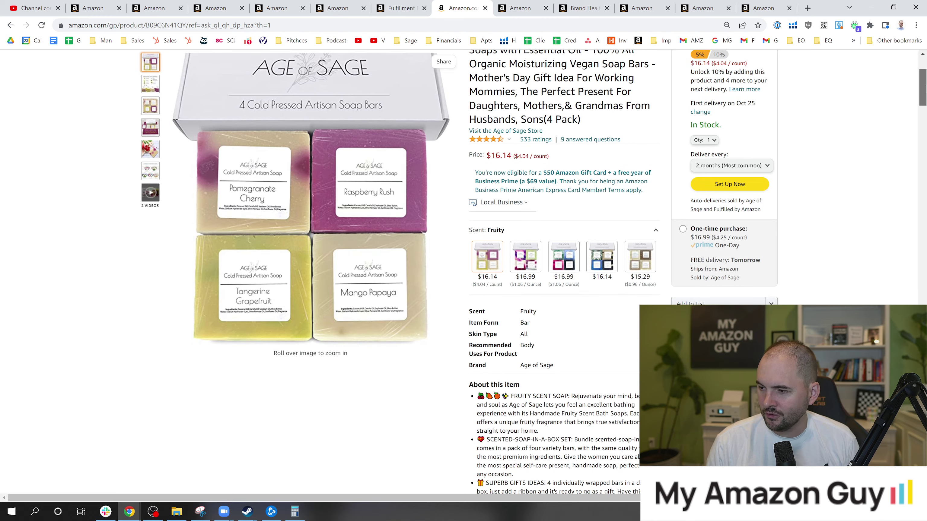
{"action": "scroll", "coordinate": [549, 168], "scroll_direction": "down", "scroll_amount": 5}
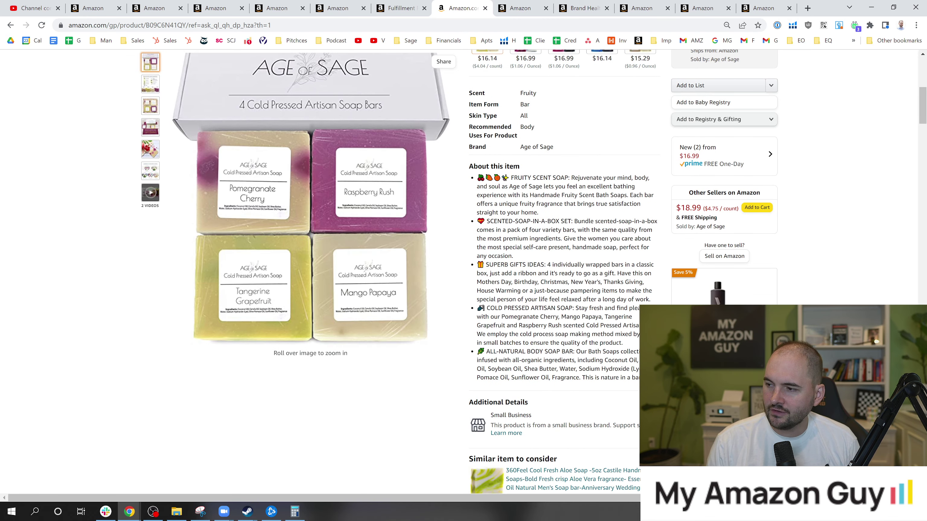
{"action": "left_click_drag", "start_coordinate": [478, 183], "coordinate": [510, 187]}
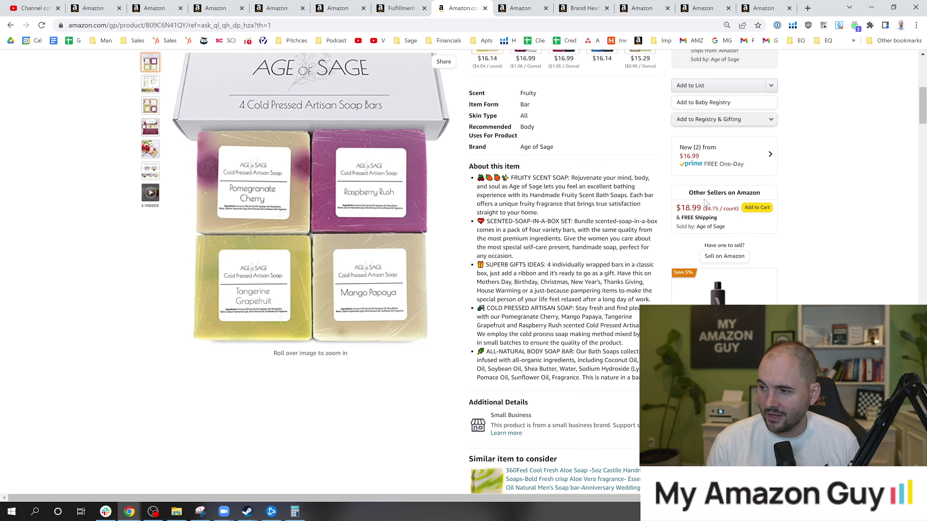
{"action": "left_click_drag", "start_coordinate": [925, 122], "coordinate": [925, 188]}
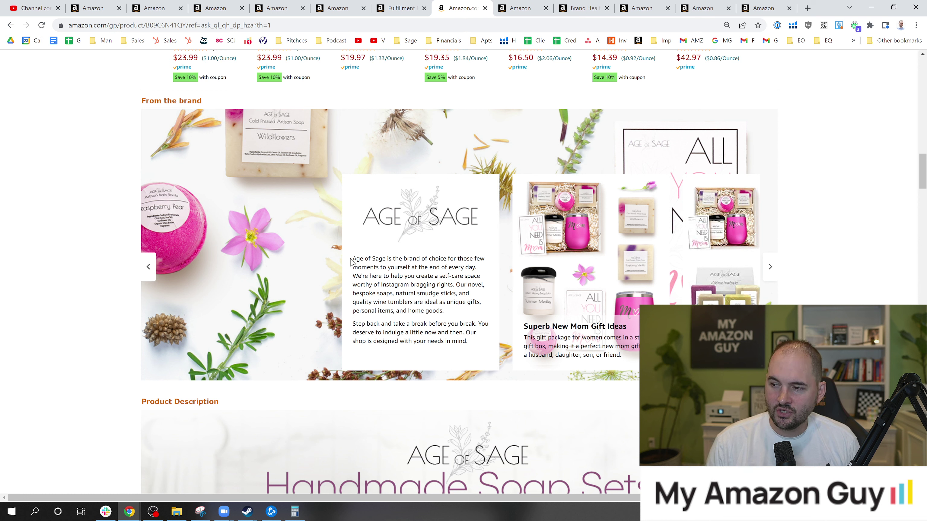
Step: Highlight the brand-story paragraphs and view the Fruity, Macho and Galactic image hotspot info
{"action": "left_click_drag", "start_coordinate": [351, 260], "coordinate": [479, 345]}
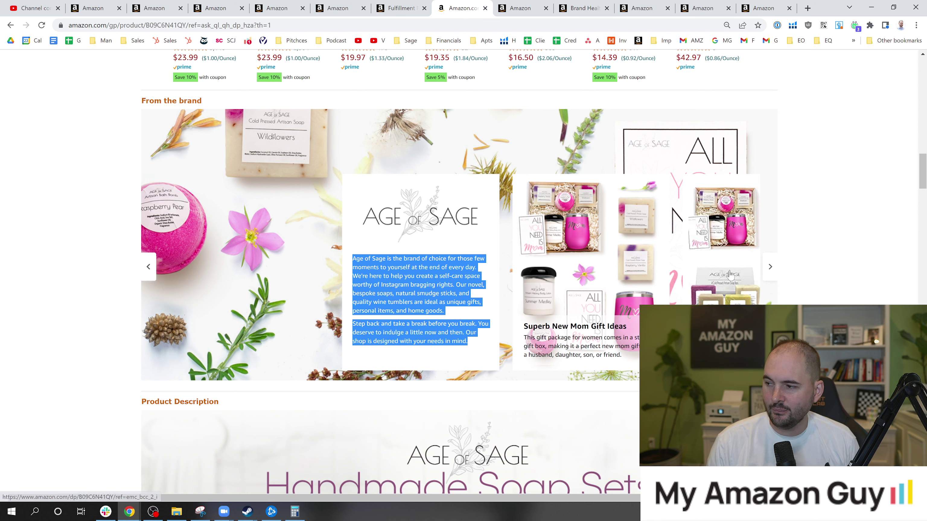
{"action": "scroll", "coordinate": [420, 274], "scroll_direction": "right", "scroll_amount": 5}
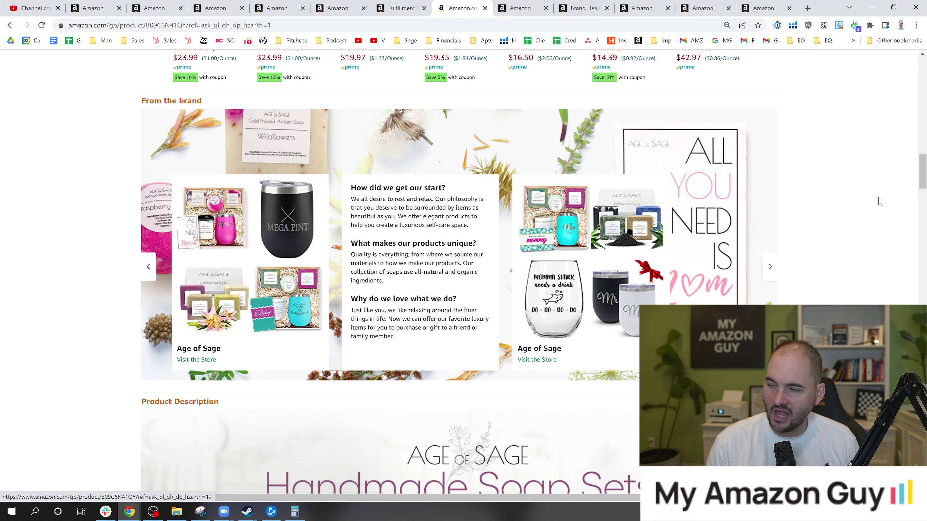
{"action": "left_click_drag", "start_coordinate": [924, 179], "coordinate": [925, 200]}
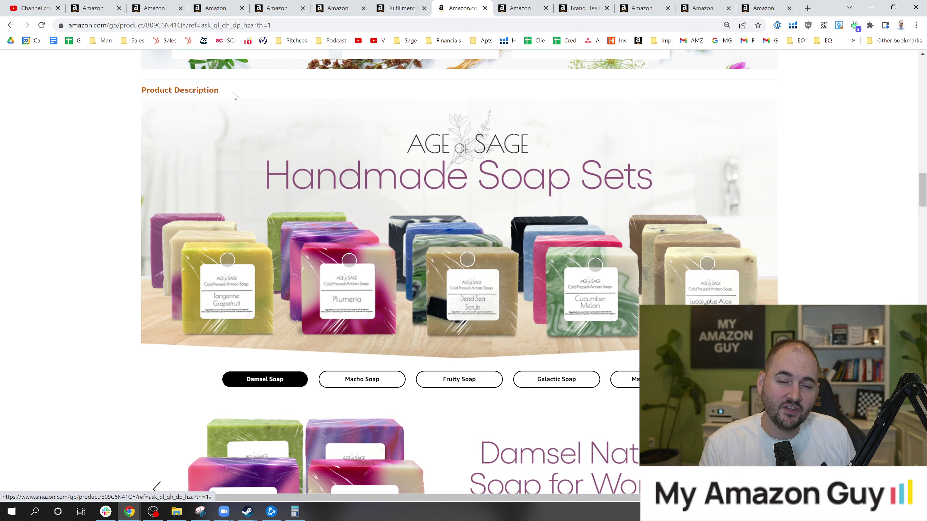
{"action": "left_click", "coordinate": [222, 263]}
{"action": "left_click", "coordinate": [415, 239]}
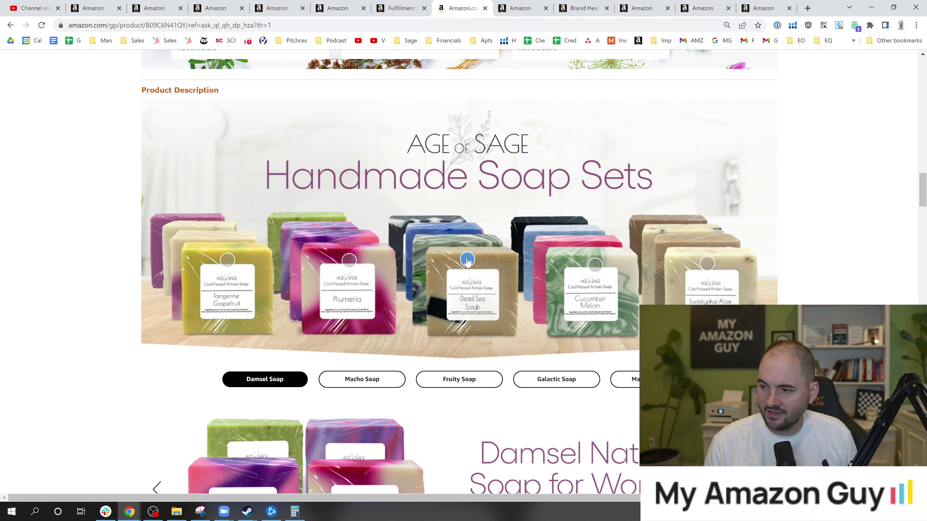
{"action": "left_click", "coordinate": [468, 260]}
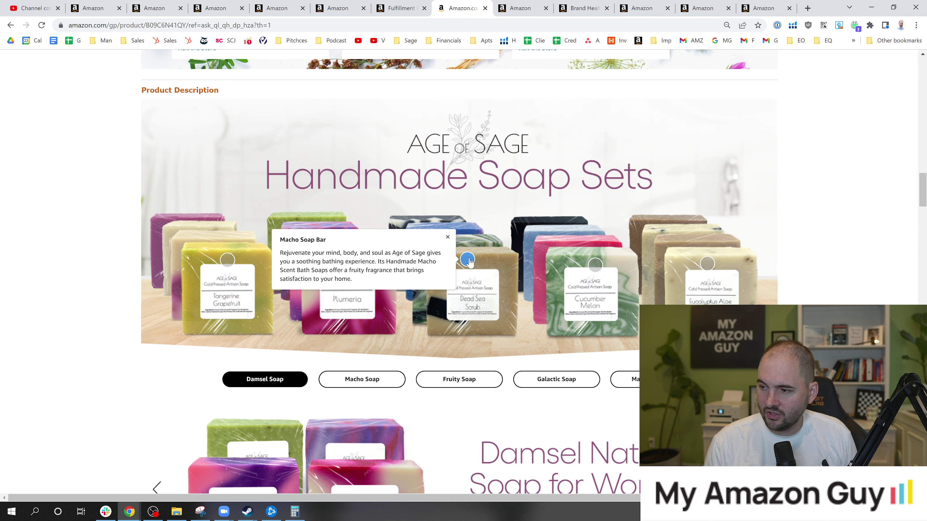
{"action": "left_click", "coordinate": [448, 238]}
{"action": "left_click", "coordinate": [596, 265]}
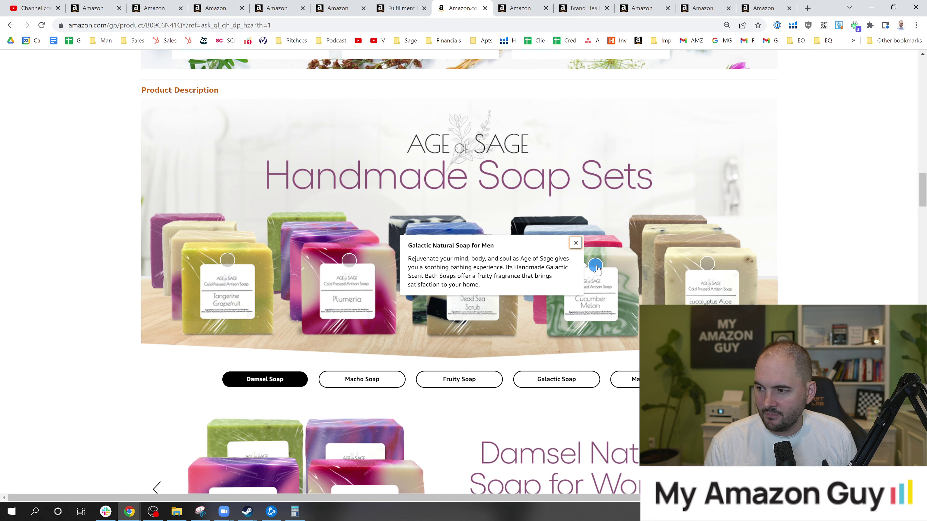
Step: Switch the description through the Macho, Fruity, Galactic and Masculine Soap sets, then scroll back up
{"action": "scroll", "coordinate": [589, 280], "scroll_direction": "down", "scroll_amount": 4}
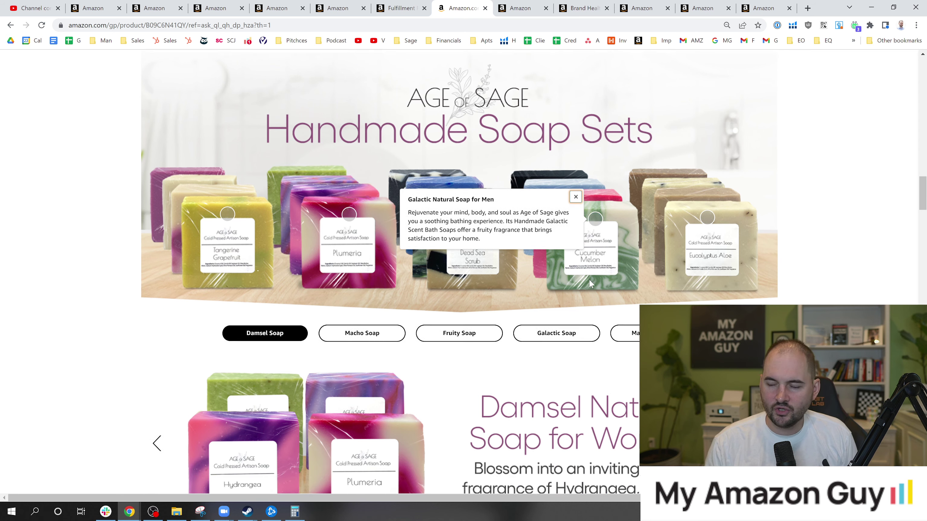
{"action": "left_click", "coordinate": [346, 236]}
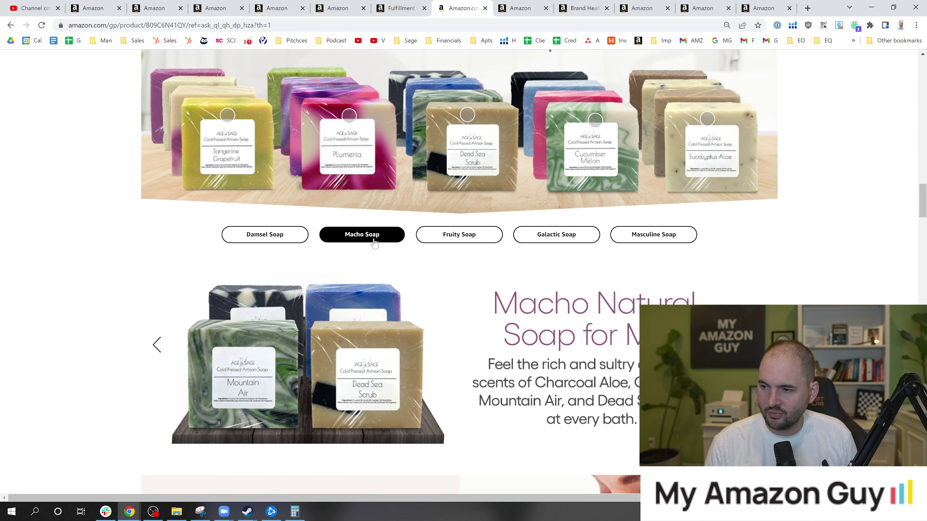
{"action": "left_click", "coordinate": [458, 240]}
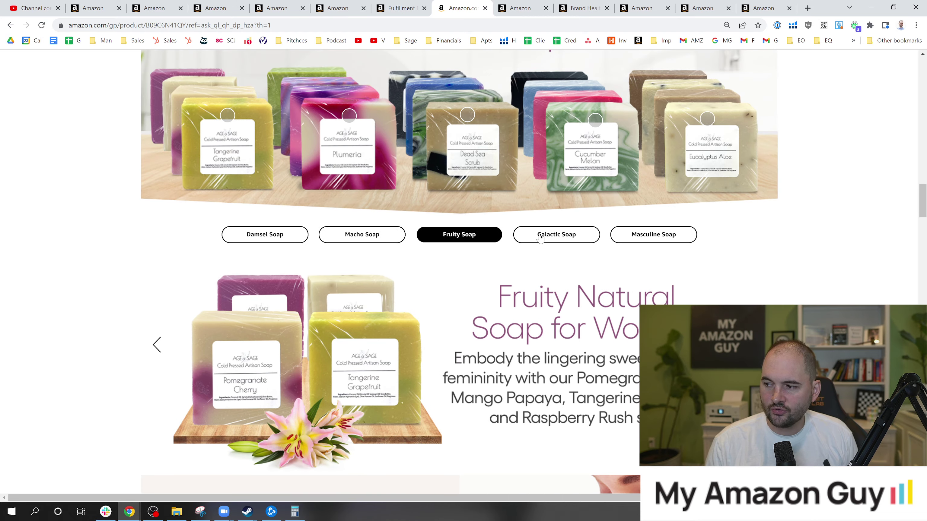
{"action": "left_click", "coordinate": [536, 237]}
{"action": "left_click", "coordinate": [678, 241]}
{"action": "left_click_drag", "start_coordinate": [922, 208], "coordinate": [925, 254]}
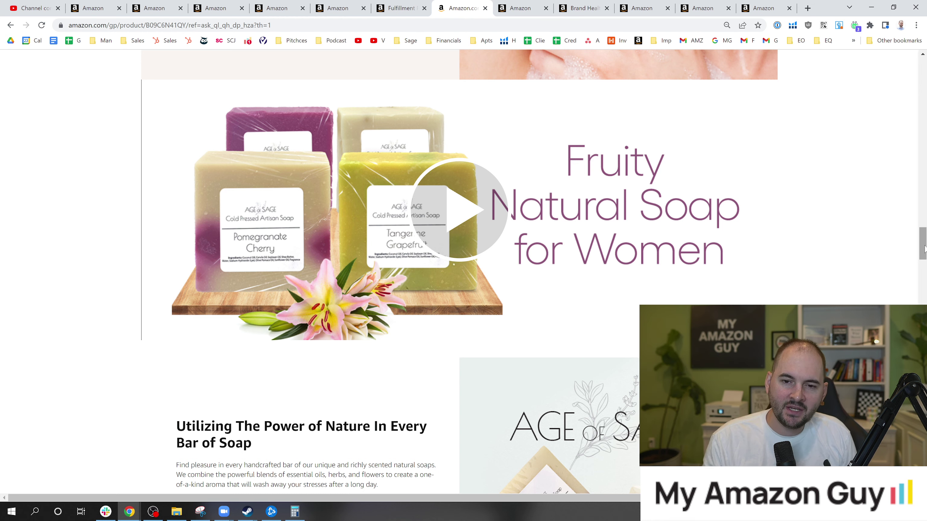
{"action": "scroll", "coordinate": [727, 270], "scroll_direction": "up", "scroll_amount": 15}
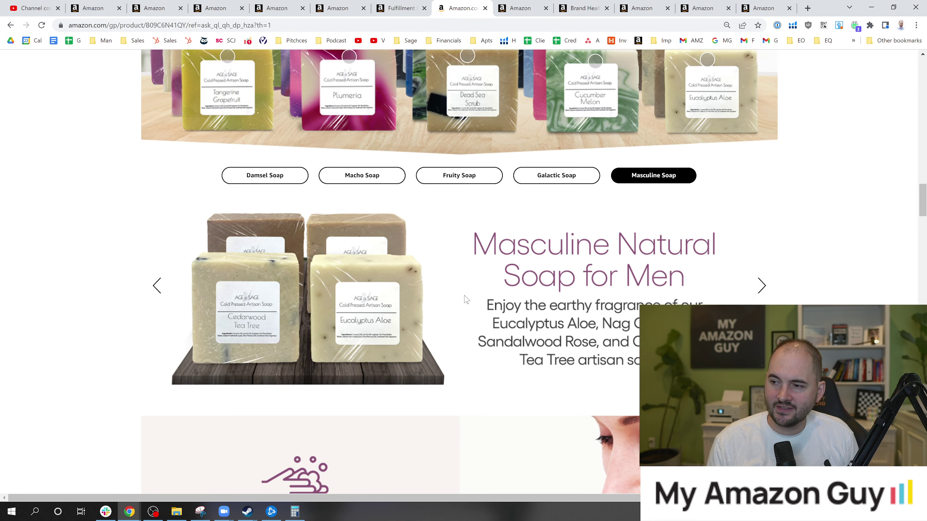
{"action": "scroll", "coordinate": [459, 300], "scroll_direction": "up", "scroll_amount": 15}
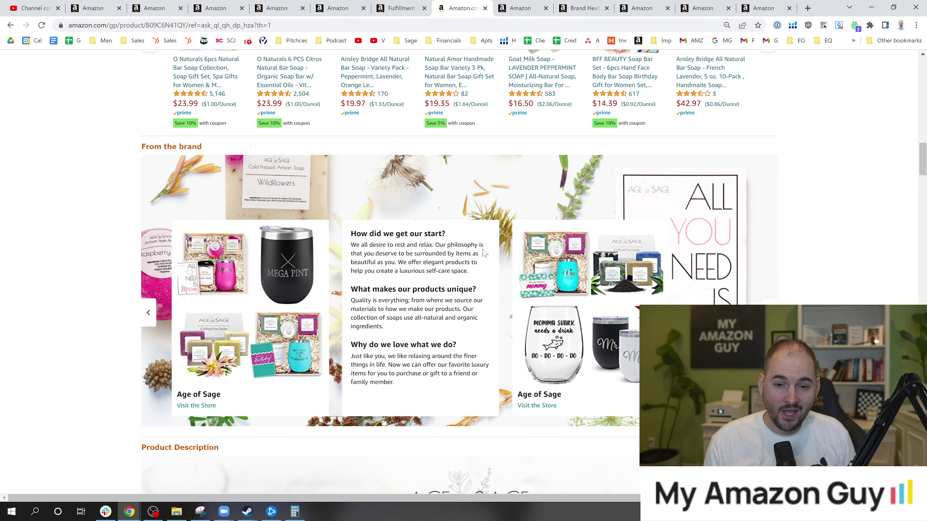
{"action": "left_click_drag", "start_coordinate": [923, 161], "coordinate": [925, 298]}
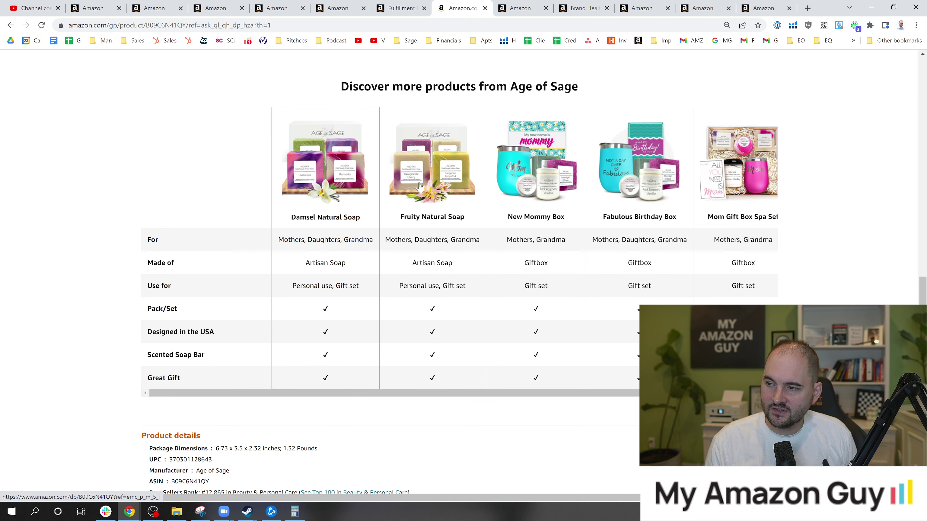
{"action": "right_click", "coordinate": [422, 166]}
{"action": "left_click", "coordinate": [468, 172]}
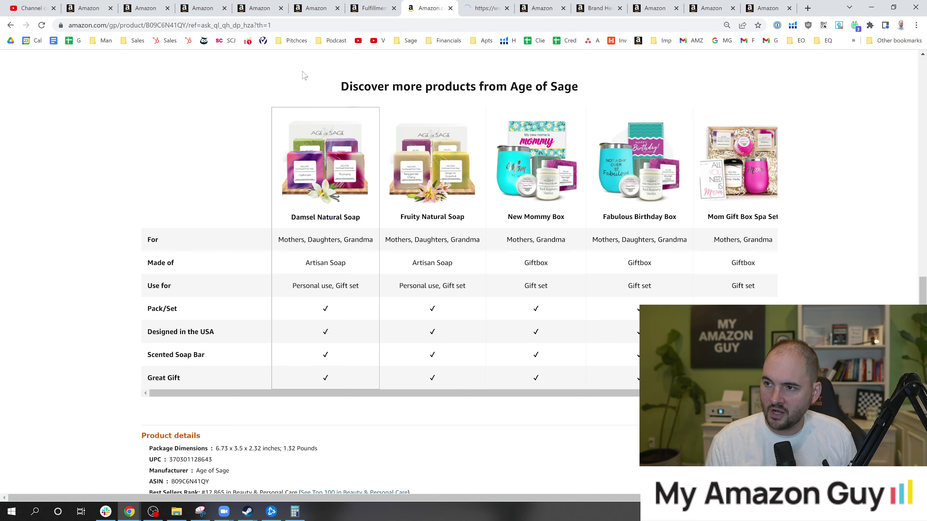
{"action": "left_click", "coordinate": [482, 8]}
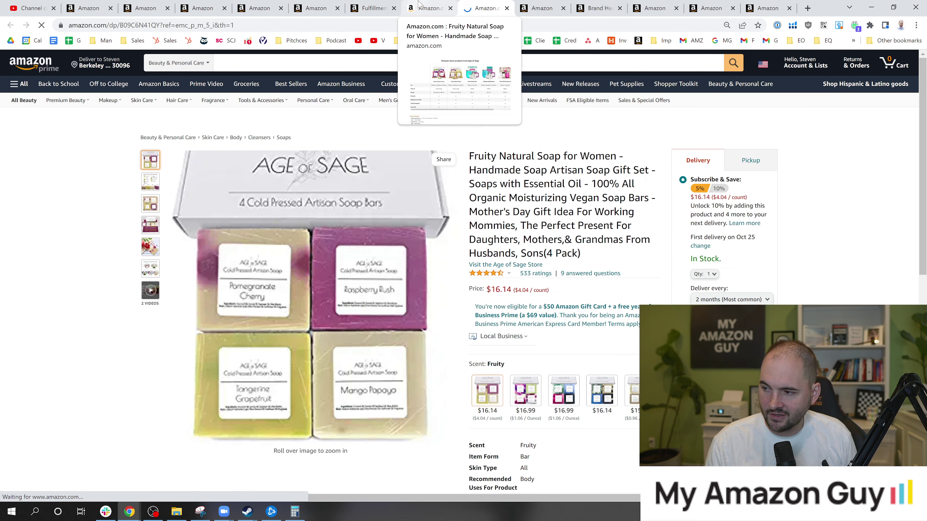
{"action": "left_click", "coordinate": [419, 5]}
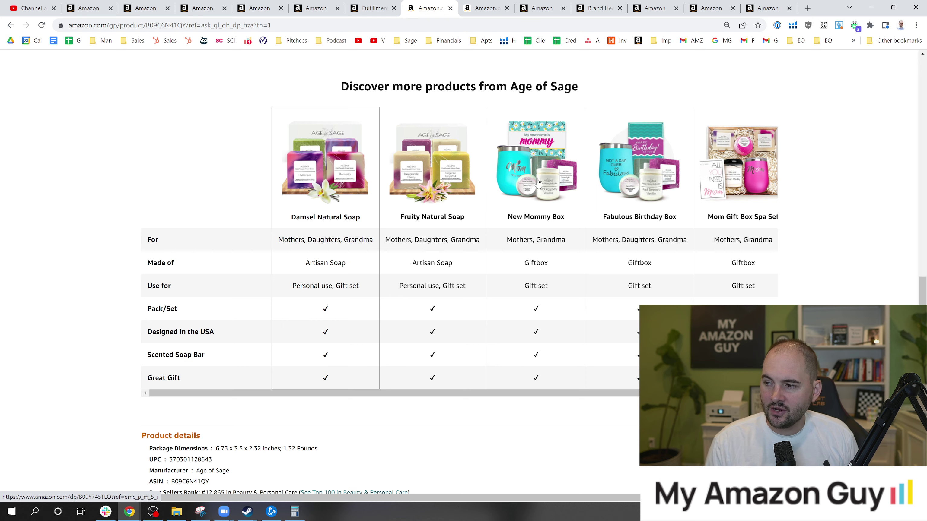
{"action": "right_click", "coordinate": [533, 161]}
{"action": "left_click", "coordinate": [553, 179]}
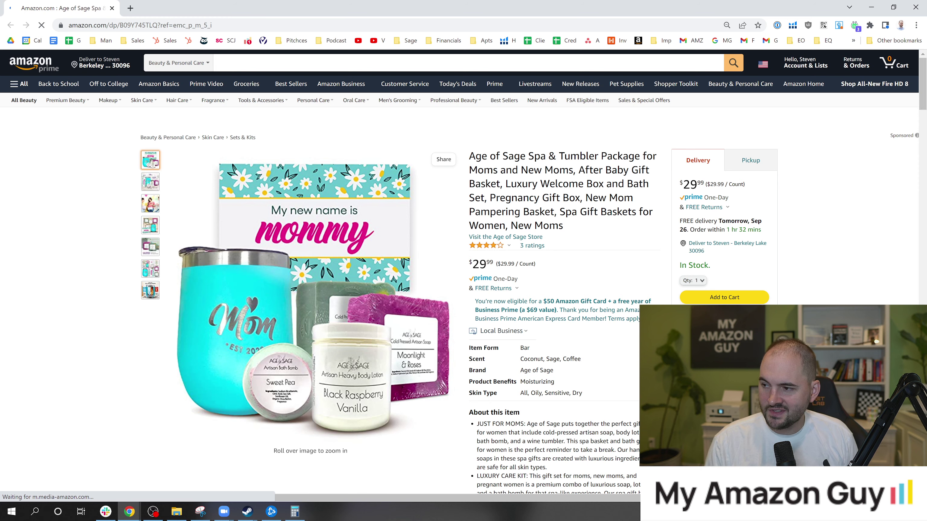
{"action": "left_click", "coordinate": [112, 8]}
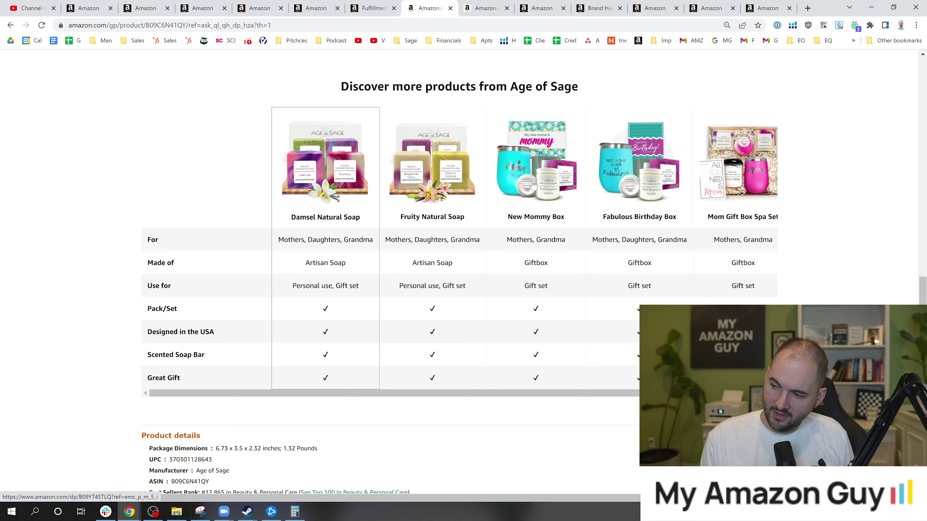
{"action": "right_click", "coordinate": [746, 171]}
{"action": "left_click", "coordinate": [792, 184]}
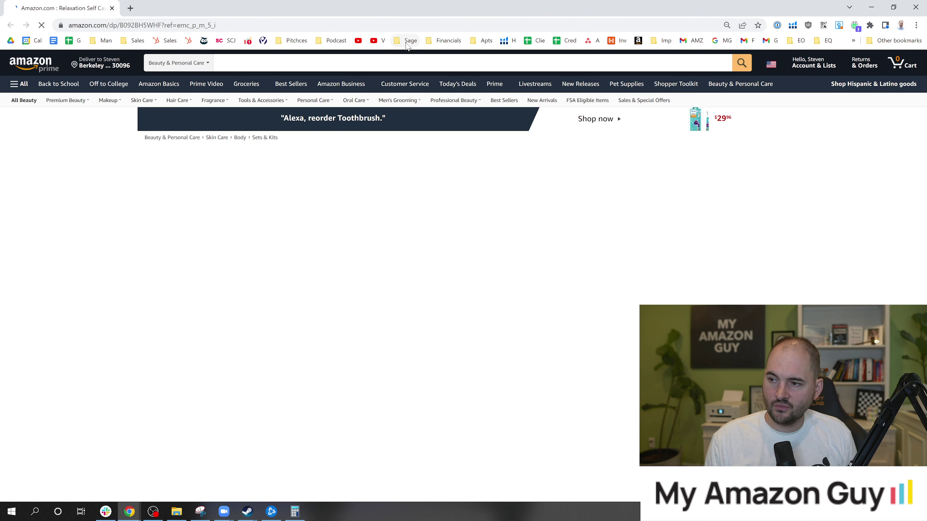
{"action": "scroll", "coordinate": [564, 203], "scroll_direction": "down", "scroll_amount": 1}
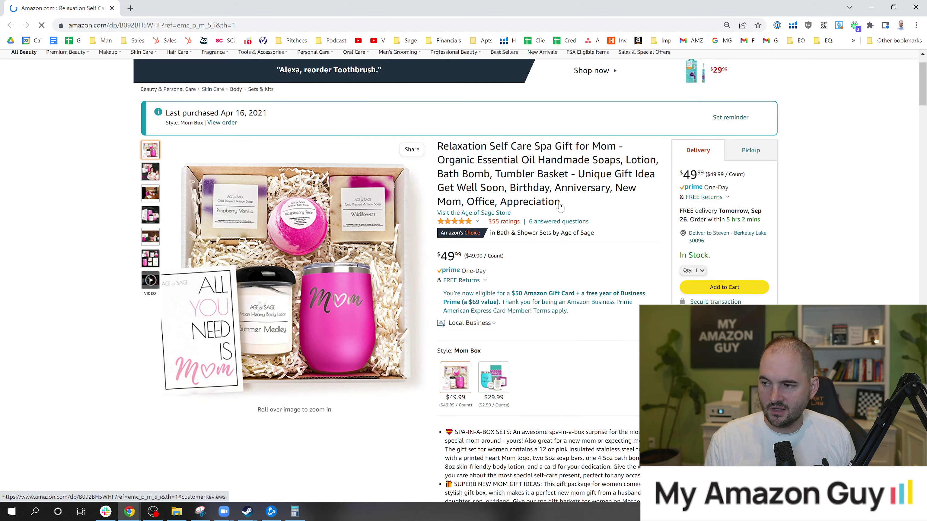
{"action": "scroll", "coordinate": [565, 205], "scroll_direction": "down", "scroll_amount": 1}
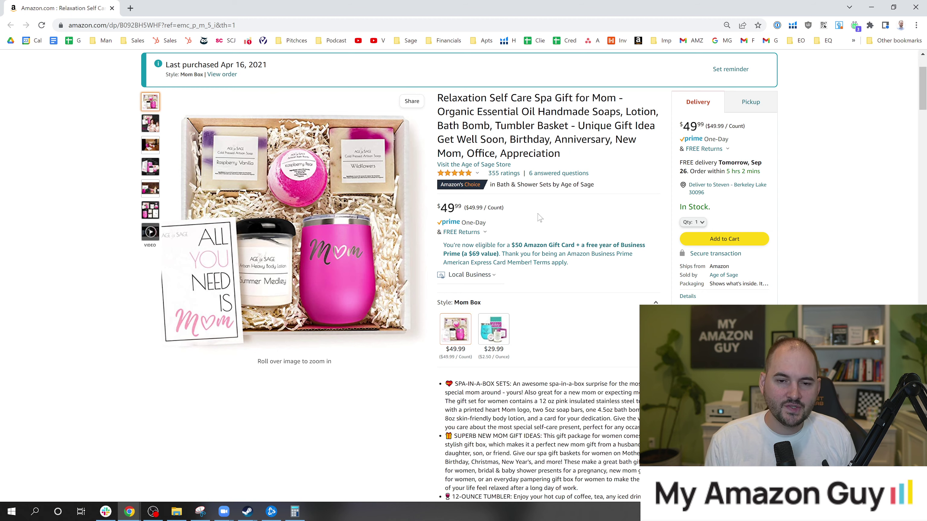
{"action": "left_click", "coordinate": [111, 8]}
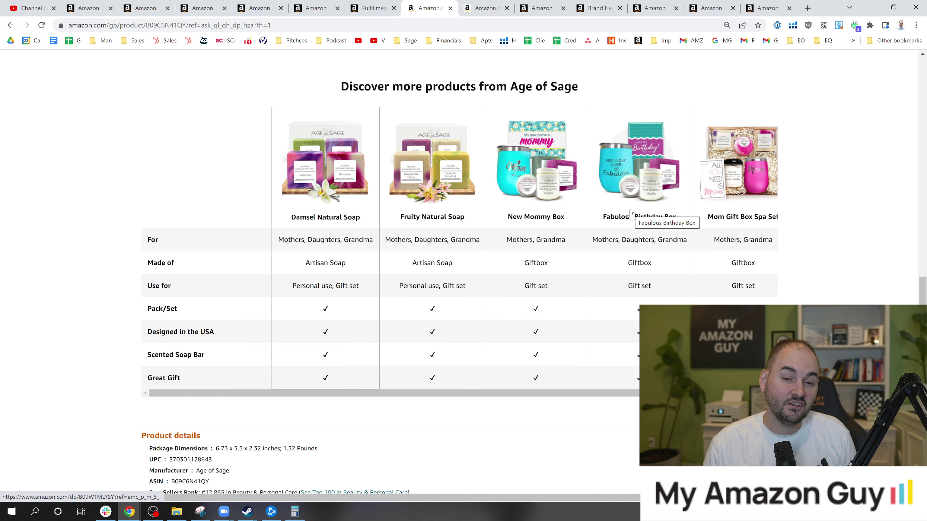
{"action": "scroll", "coordinate": [585, 261], "scroll_direction": "down", "scroll_amount": 1}
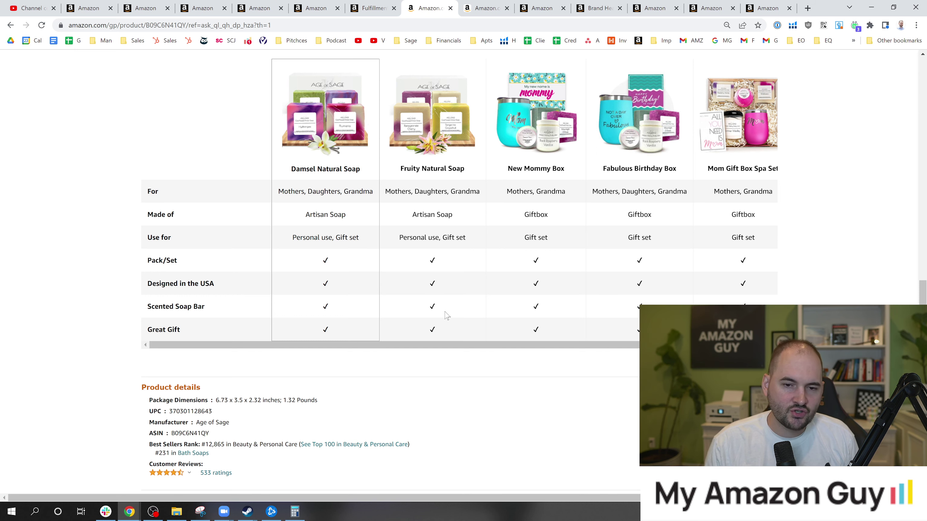
{"action": "scroll", "coordinate": [389, 291], "scroll_direction": "down", "scroll_amount": 1}
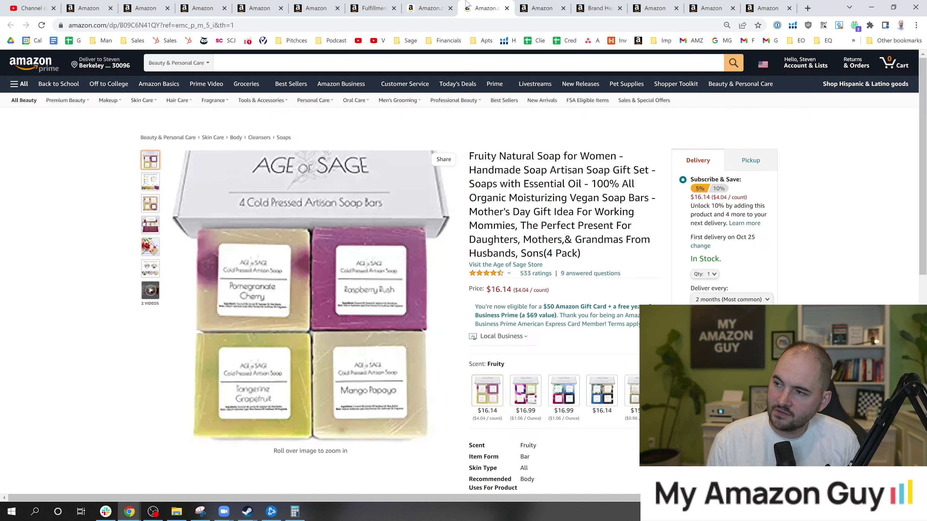
Step: Load myamazonguy.com/seo in the browser's address bar
{"action": "key", "text": "ctrl+Tab"}
{"action": "key", "text": "ctrl+l"}
{"action": "type", "text": "myamazonguy.com/seo"}
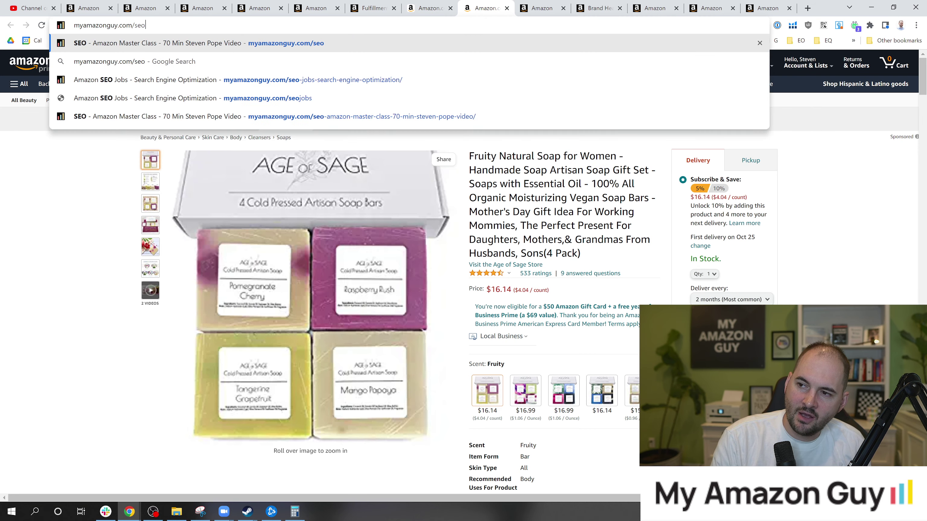
{"action": "key", "text": "Return"}
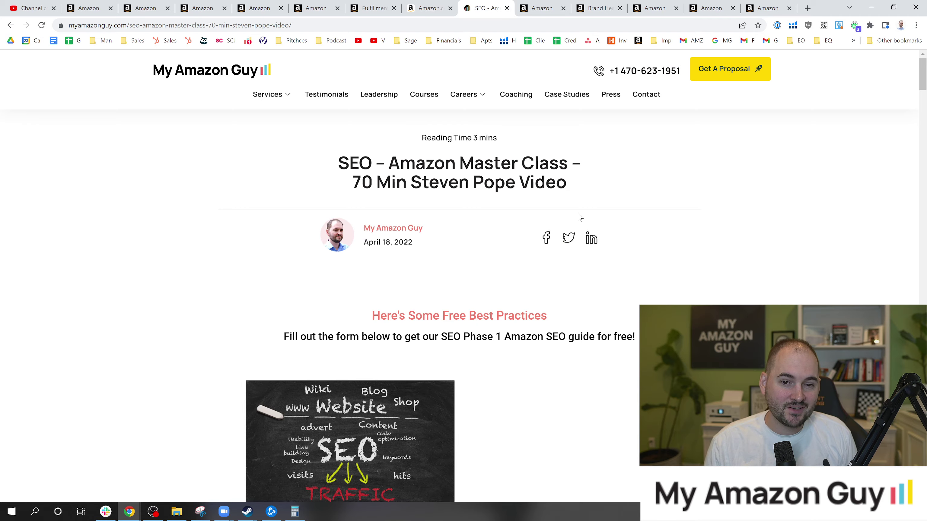
Step: Scroll the article down to the Amazon SEO Phase 1: Search Term Optimization section
{"action": "scroll", "coordinate": [591, 211], "scroll_direction": "down", "scroll_amount": 1}
{"action": "scroll", "coordinate": [923, 87], "scroll_direction": "down", "scroll_amount": 2}
{"action": "scroll", "coordinate": [924, 87], "scroll_direction": "down", "scroll_amount": 2}
{"action": "scroll", "coordinate": [923, 88], "scroll_direction": "up", "scroll_amount": 3}
{"action": "scroll", "coordinate": [923, 87], "scroll_direction": "down", "scroll_amount": 2}
{"action": "scroll", "coordinate": [923, 95], "scroll_direction": "down", "scroll_amount": 5}
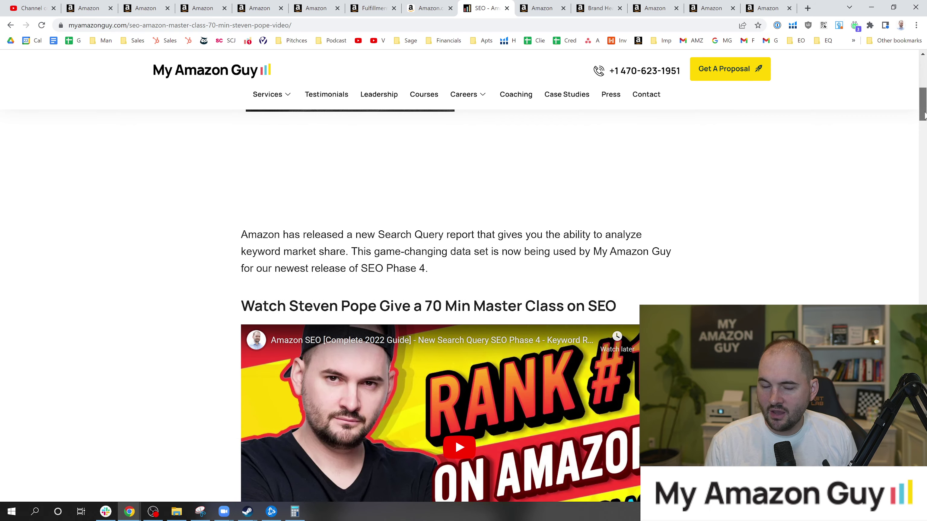
{"action": "scroll", "coordinate": [924, 116], "scroll_direction": "down", "scroll_amount": 3}
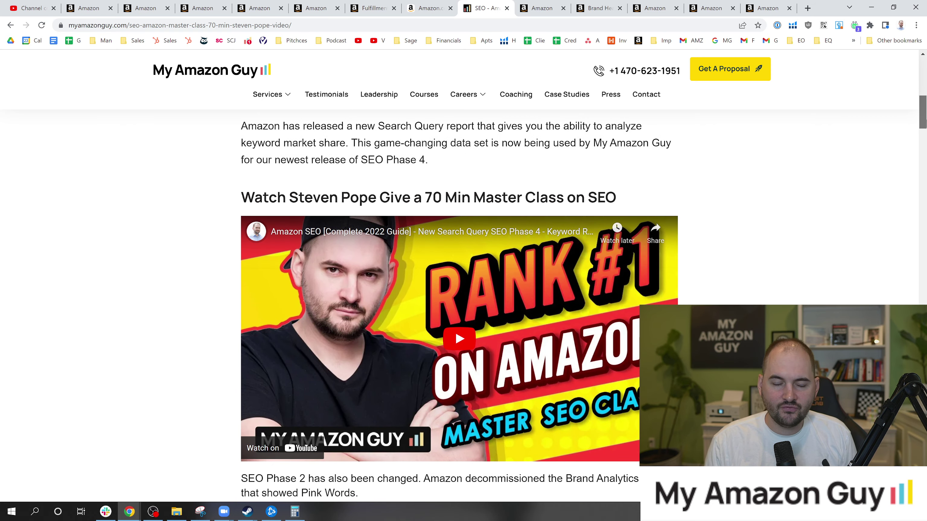
{"action": "scroll", "coordinate": [924, 120], "scroll_direction": "down", "scroll_amount": 1}
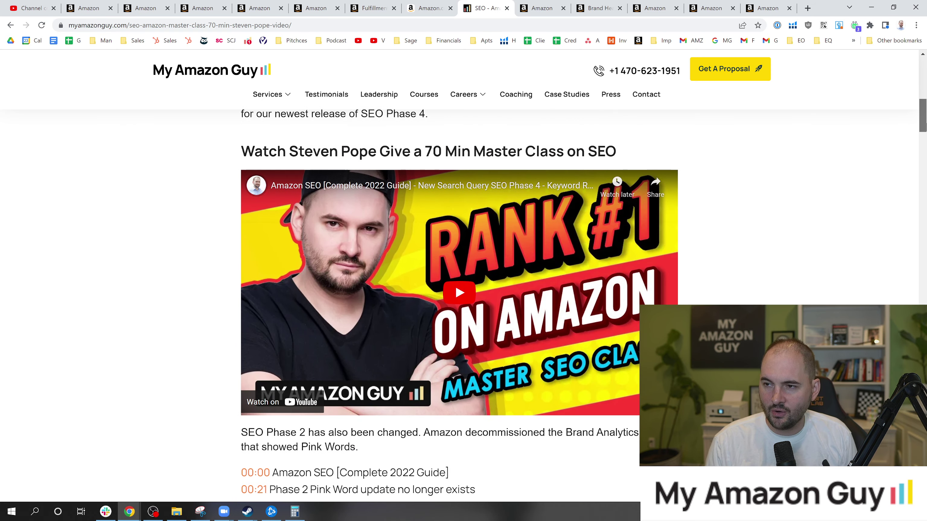
{"action": "left_click_drag", "start_coordinate": [924, 125], "coordinate": [925, 180]}
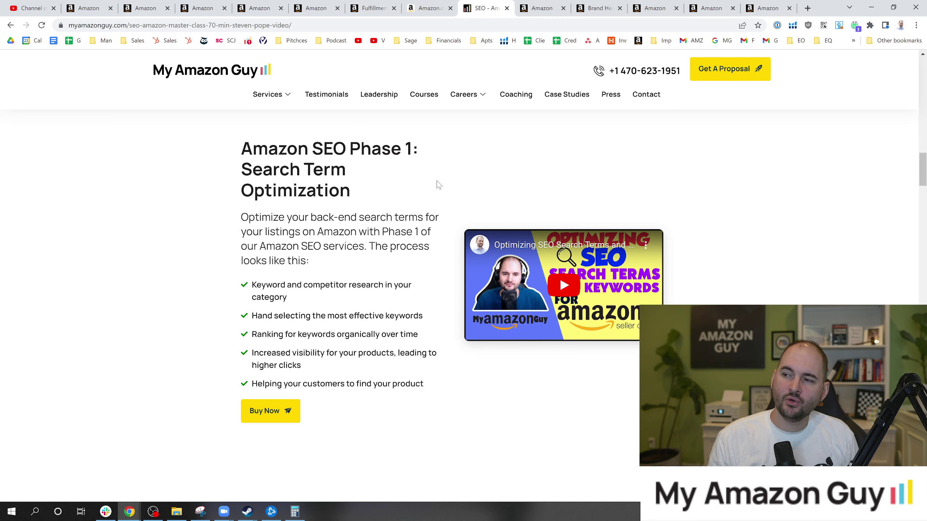
Step: Search Amazon for 'Artisan Soap for men' using the phrase copied from the comparison table
{"action": "left_click", "coordinate": [443, 7]}
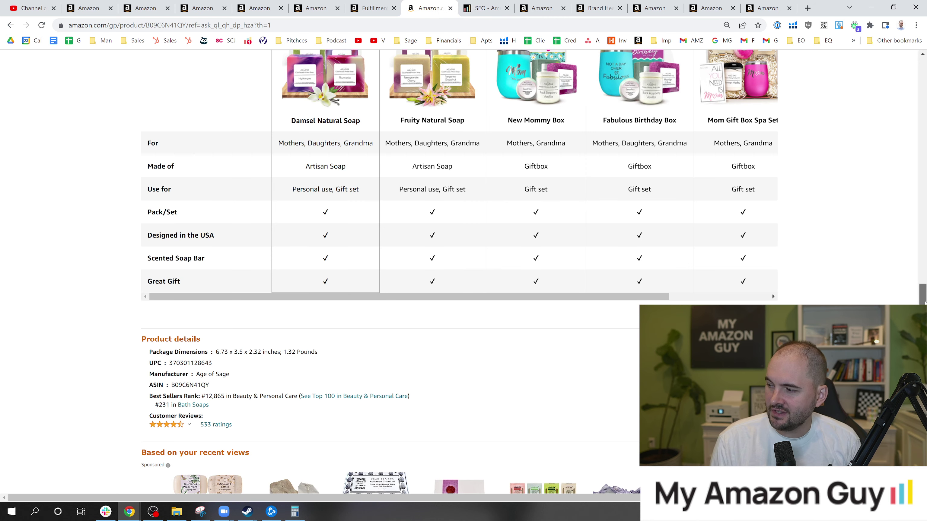
{"action": "scroll", "coordinate": [925, 302], "scroll_direction": "up", "scroll_amount": 2}
{"action": "left_click_drag", "start_coordinate": [346, 235], "coordinate": [305, 232]}
{"action": "key", "text": "ctrl+c"}
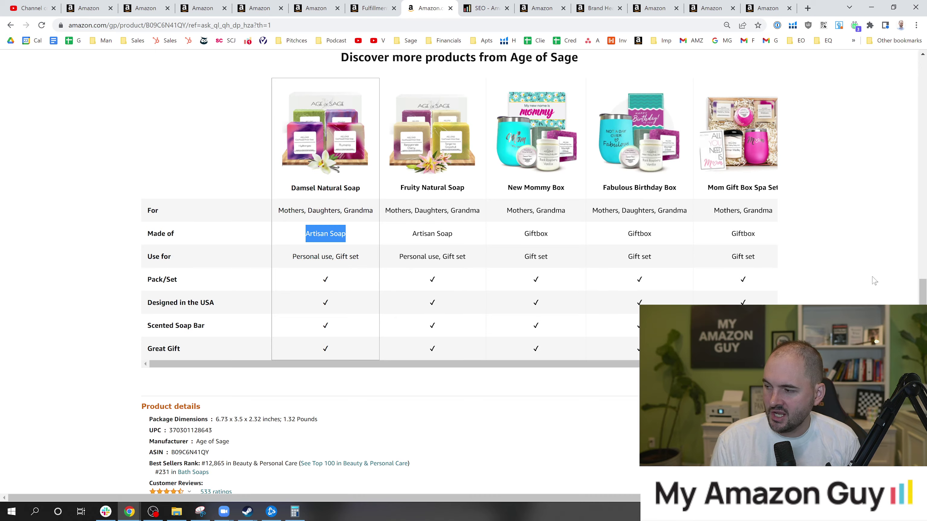
{"action": "left_click_drag", "start_coordinate": [923, 292], "coordinate": [923, 68]}
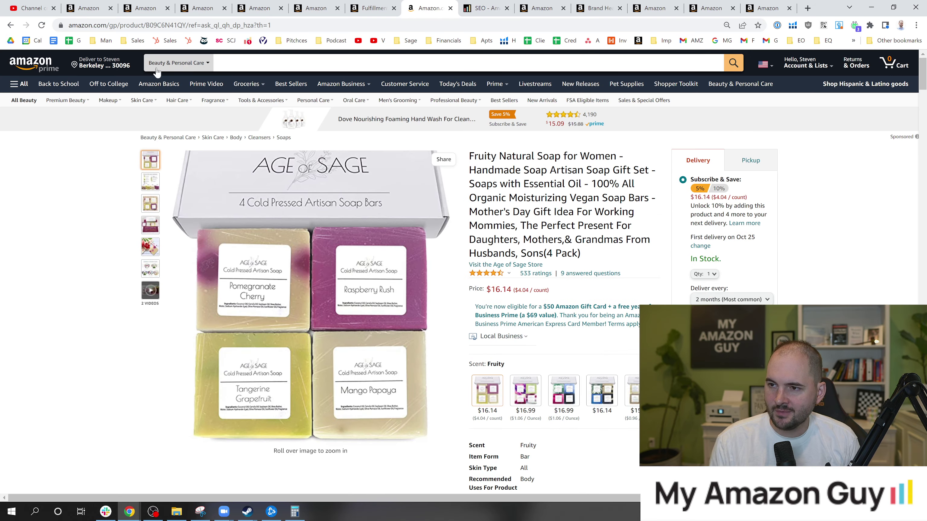
{"action": "left_click", "coordinate": [234, 63]}
{"action": "key", "text": "ctrl+v"}
{"action": "type", "text": "for m"}
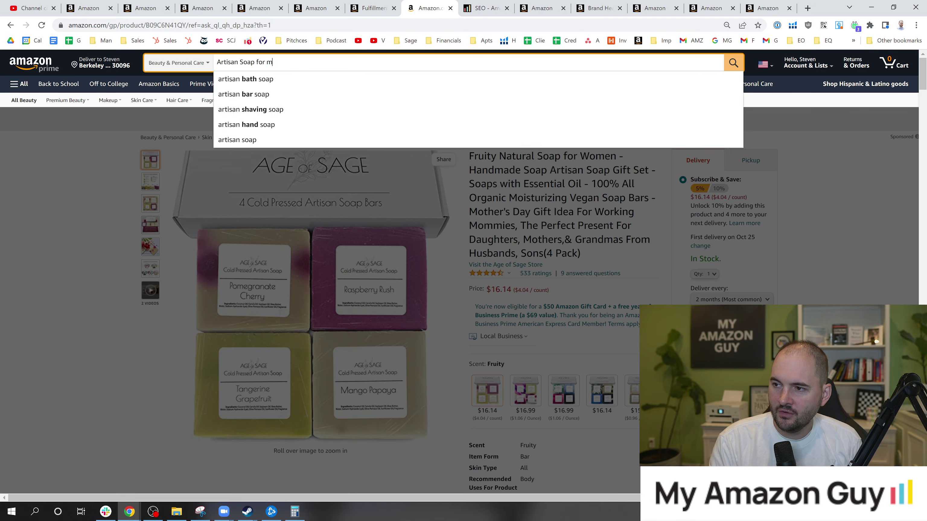
{"action": "type", "text": "en"}
{"action": "key", "text": "Return"}
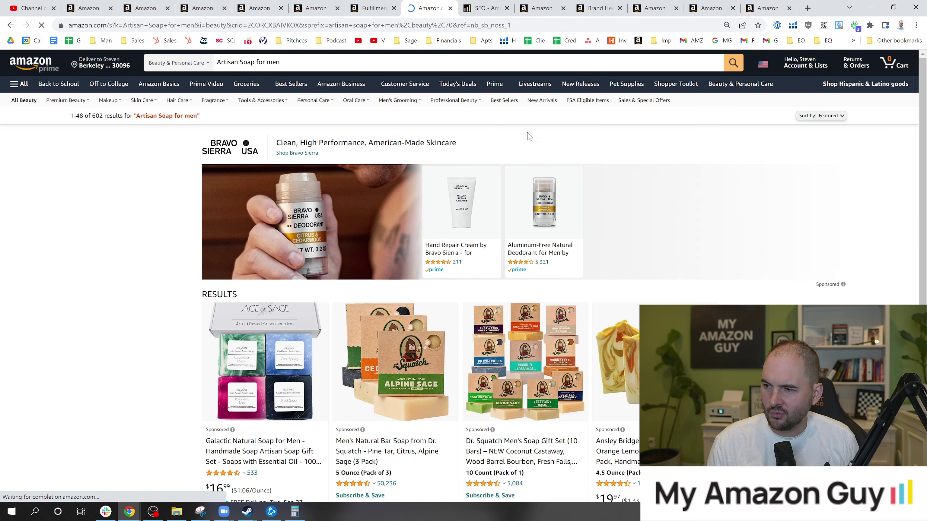
Step: Scroll through the 602 results, led by Galactic Natural Soap and other Age of Sage soaps
{"action": "scroll", "coordinate": [474, 208], "scroll_direction": "down", "scroll_amount": 3}
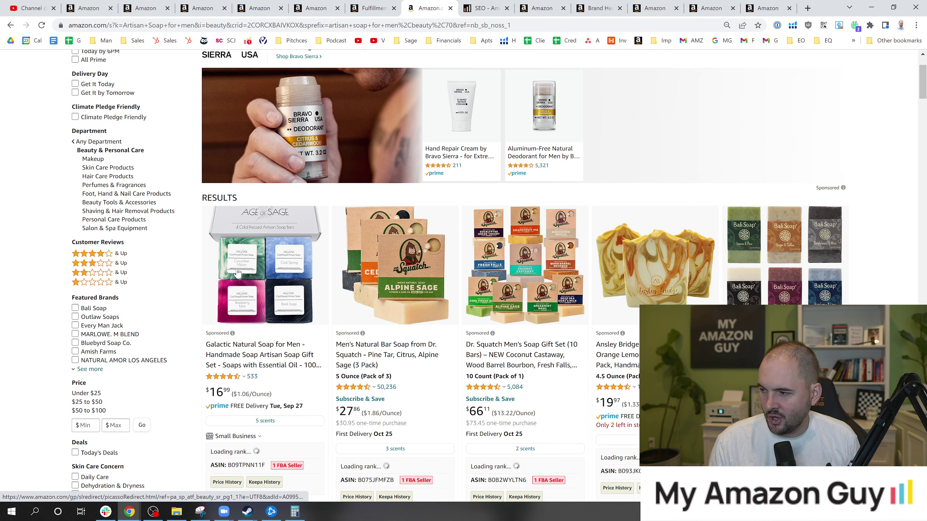
{"action": "scroll", "coordinate": [237, 273], "scroll_direction": "down", "scroll_amount": 1}
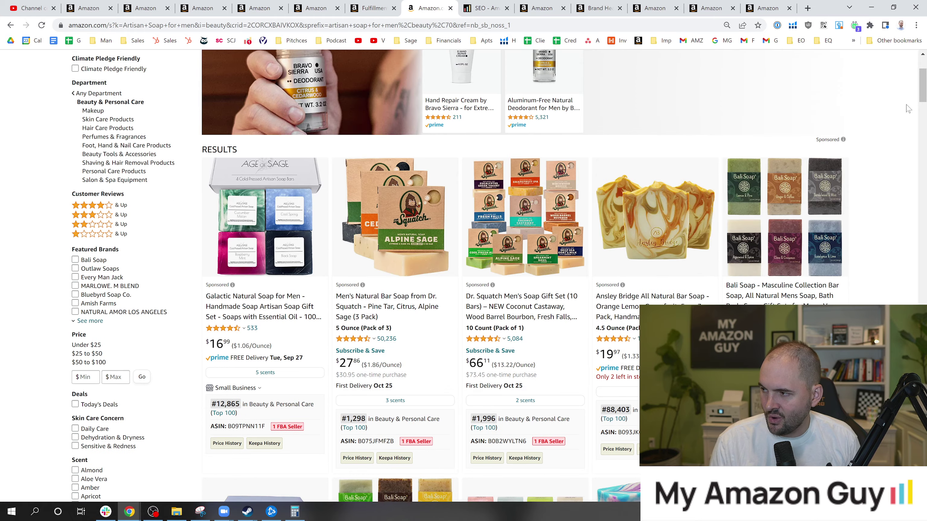
{"action": "left_click_drag", "start_coordinate": [923, 87], "coordinate": [923, 135]}
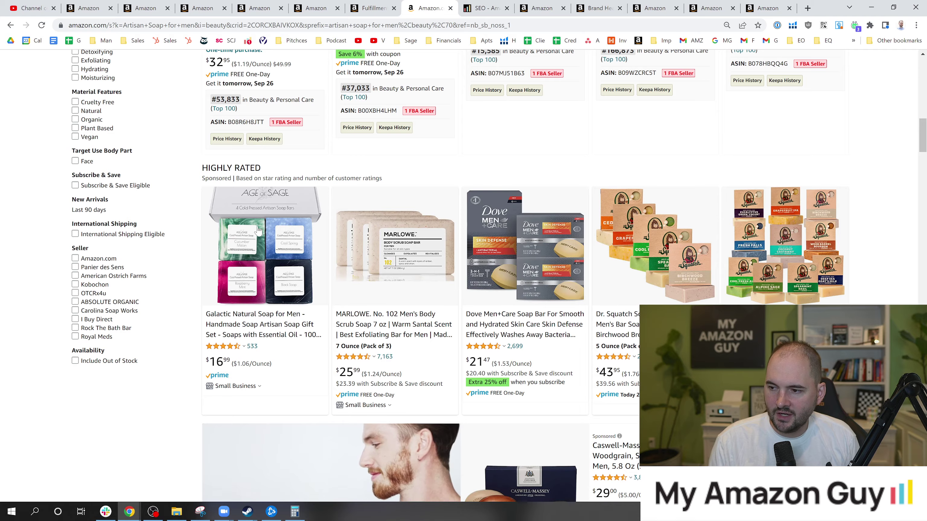
{"action": "left_click_drag", "start_coordinate": [923, 143], "coordinate": [917, 259]}
{"action": "mouse_move", "coordinate": [238, 180]}
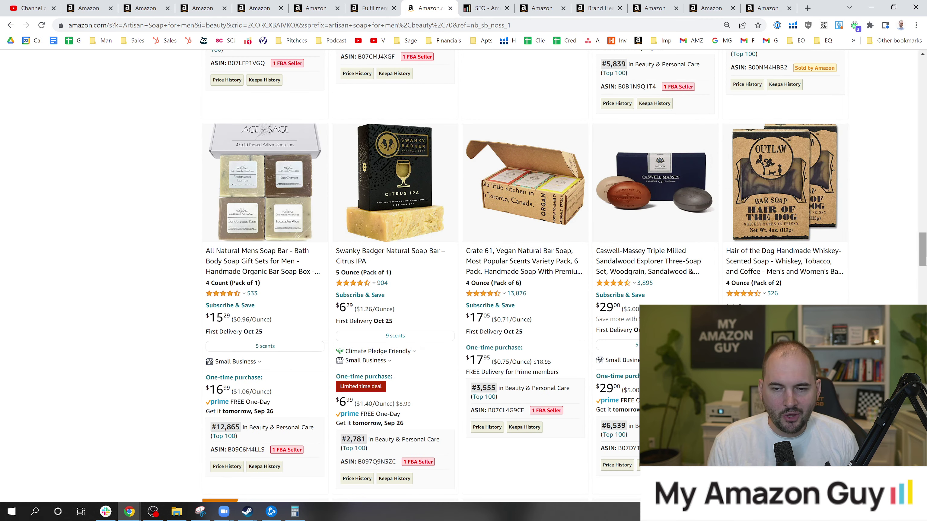
{"action": "left_click_drag", "start_coordinate": [925, 259], "coordinate": [925, 69]}
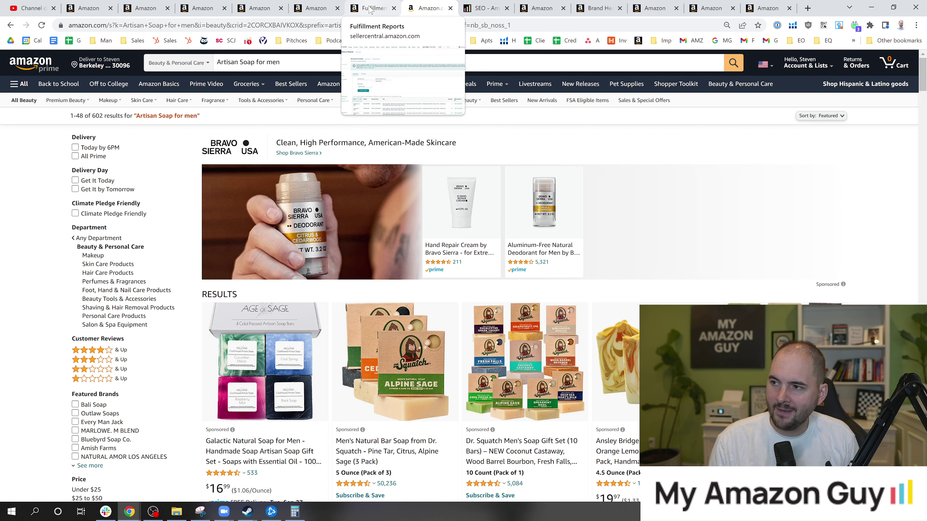
Step: Go back to the SEO article tab and scroll toward the Phase 2: Copy and Pink Keyword Update section
{"action": "left_click", "coordinate": [384, 8]}
{"action": "left_click", "coordinate": [485, 8]}
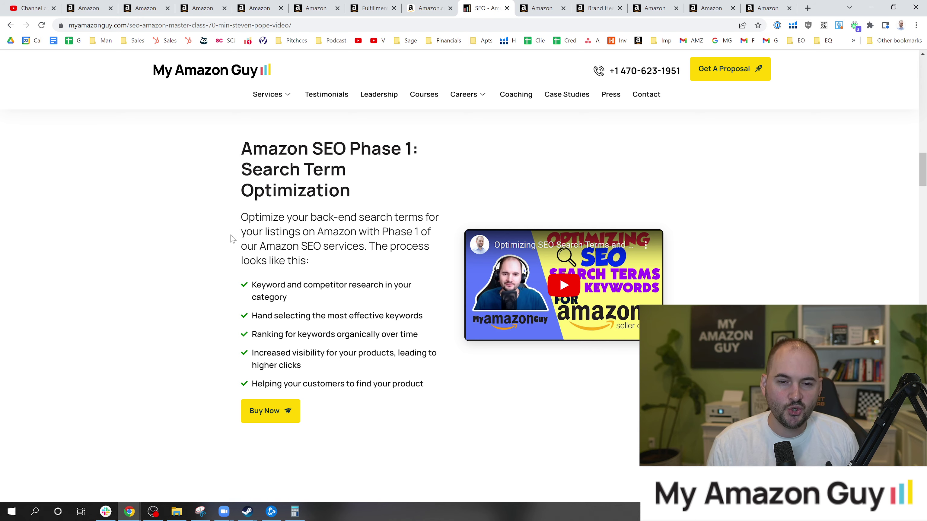
{"action": "scroll", "coordinate": [234, 242], "scroll_direction": "down", "scroll_amount": 10}
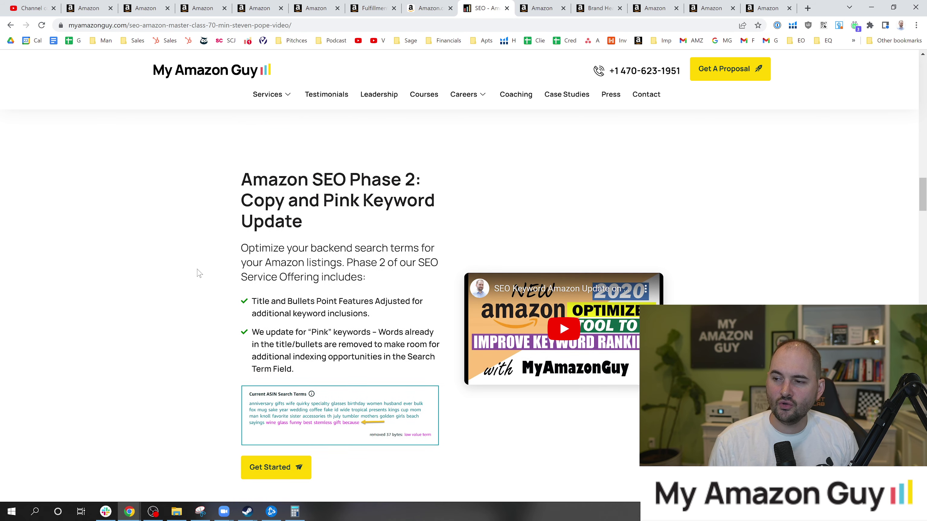
Step: Scroll from Phase 2 down to Phase 3: Strike Zone Keywords and its back-end search term list
{"action": "scroll", "coordinate": [197, 273], "scroll_direction": "down", "scroll_amount": 1}
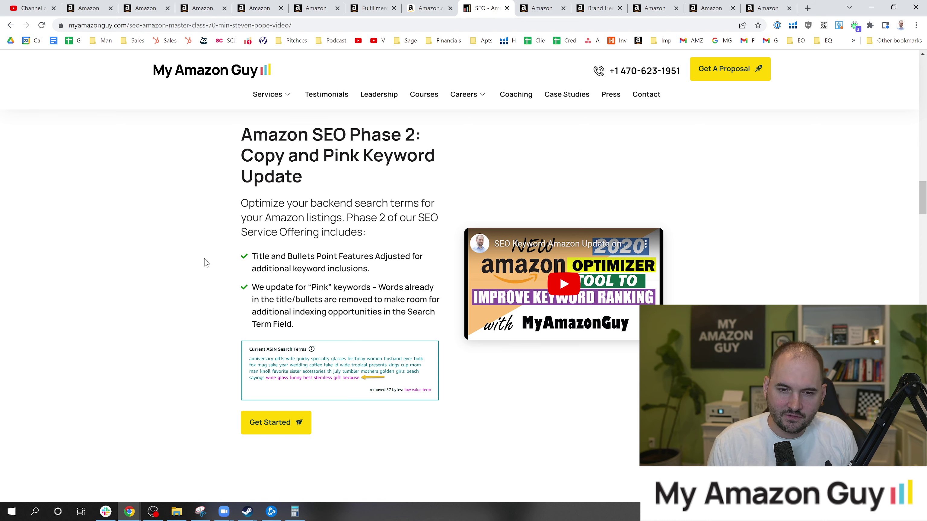
{"action": "scroll", "coordinate": [207, 266], "scroll_direction": "down", "scroll_amount": 7}
{"action": "scroll", "coordinate": [212, 273], "scroll_direction": "down", "scroll_amount": 1}
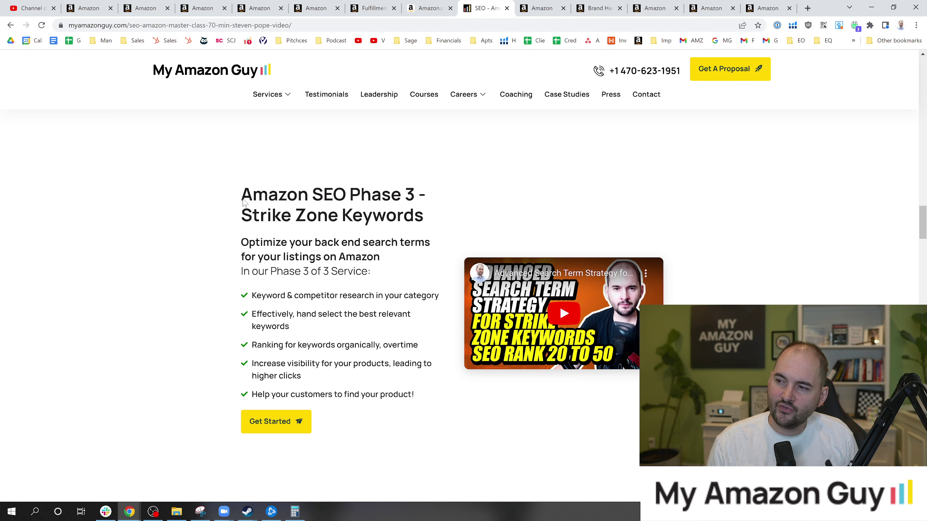
Step: Open Cerebro in a new tab and fetch keywords for ASIN B09C6N41QY on amazon.com
{"action": "left_click", "coordinate": [435, 9]}
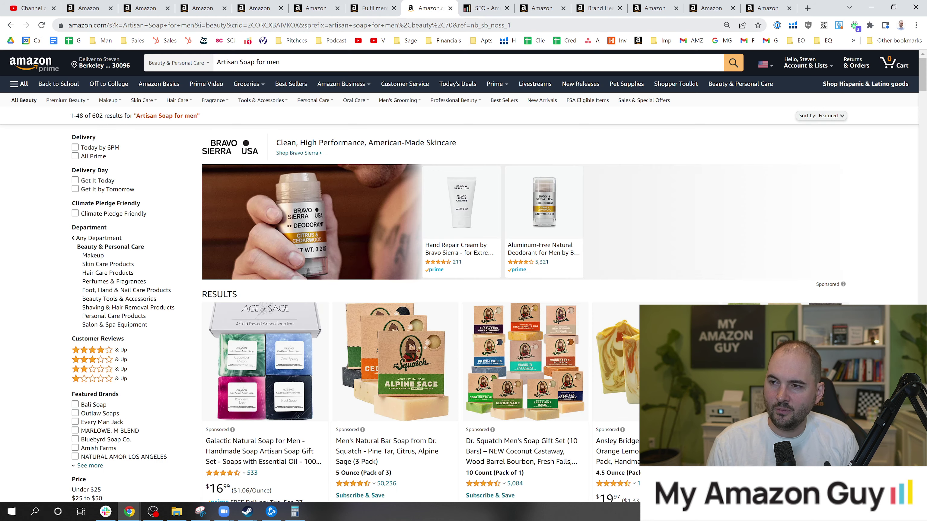
{"action": "left_click", "coordinate": [372, 8]}
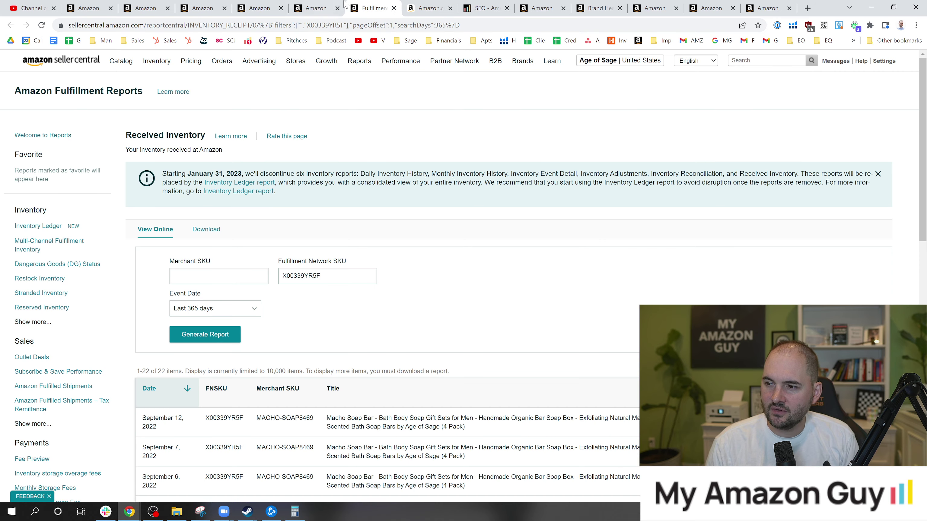
{"action": "left_click", "coordinate": [324, 9]}
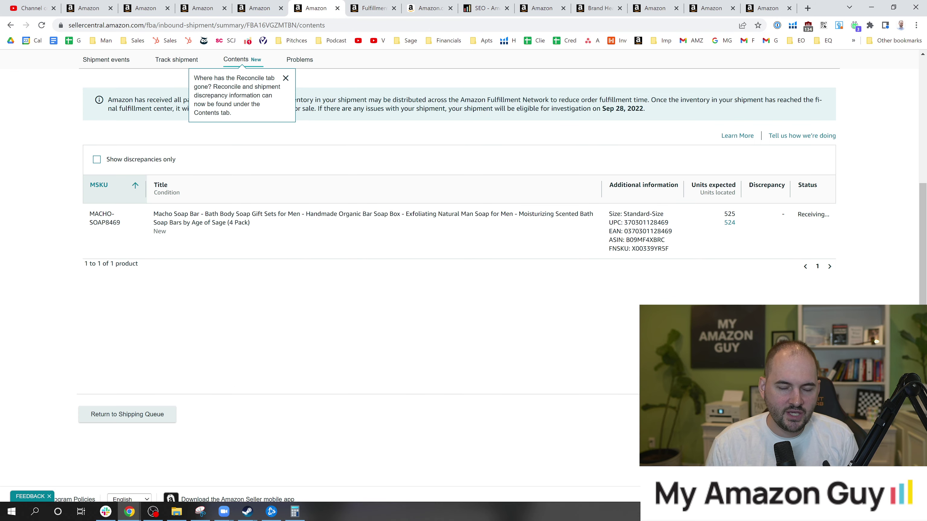
{"action": "left_click", "coordinate": [504, 40]}
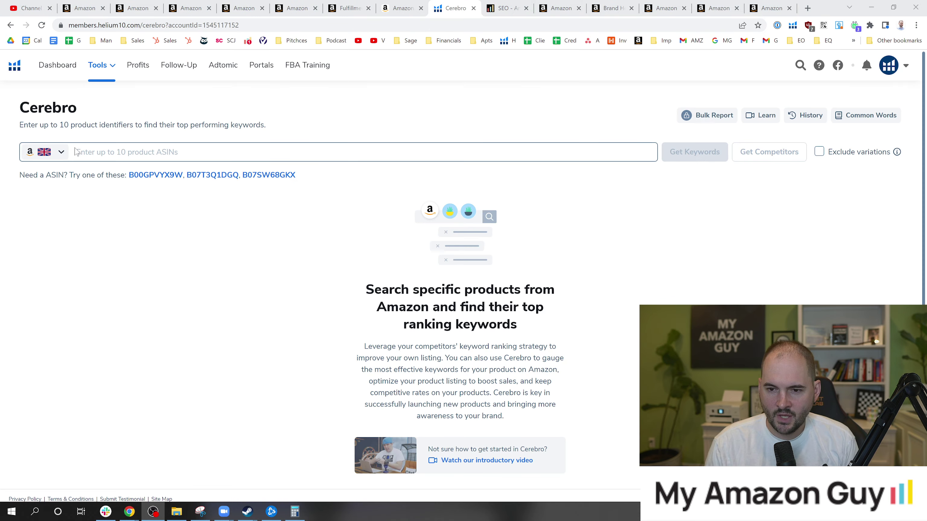
{"action": "left_click", "coordinate": [51, 157]}
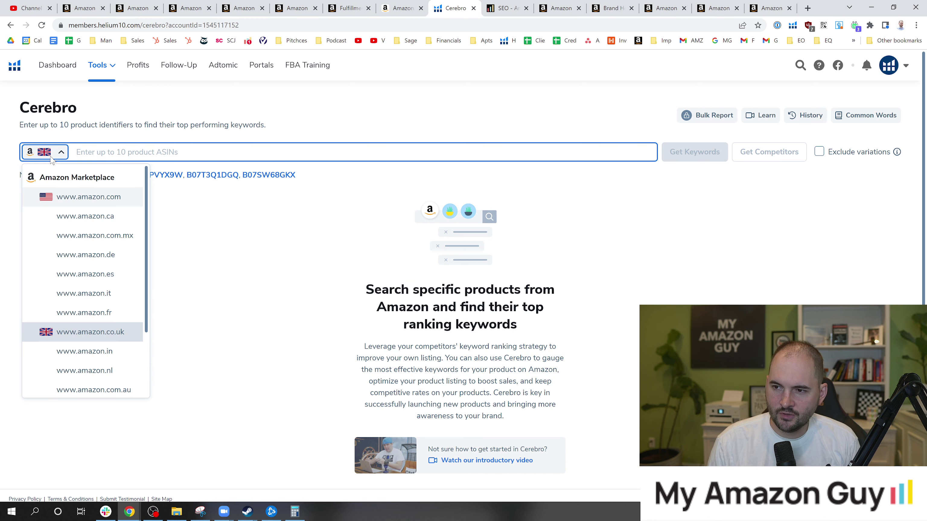
{"action": "left_click", "coordinate": [82, 200]}
{"action": "type", "text": "B09C6N41QY"}
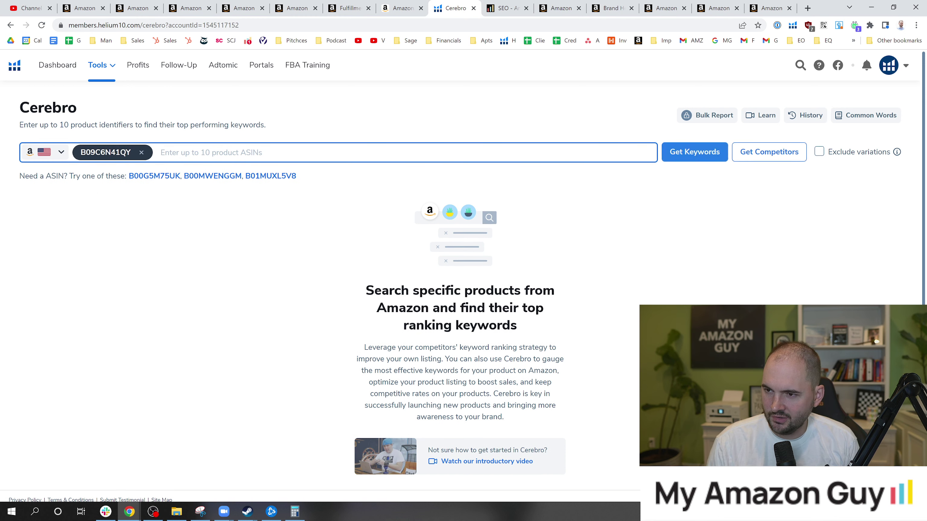
{"action": "left_click", "coordinate": [693, 155]}
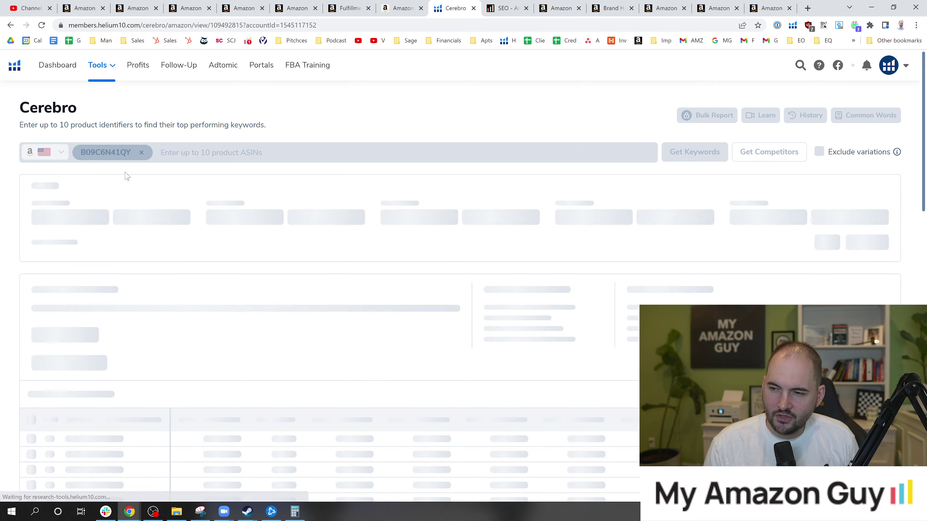
Step: Enter 20 as the minimum Organic Rank filter value
{"action": "scroll", "coordinate": [342, 205], "scroll_direction": "down", "scroll_amount": 1}
{"action": "left_click", "coordinate": [419, 177]}
{"action": "type", "text": "20"}
{"action": "left_click", "coordinate": [500, 177]}
Step: Set the Organic Rank maximum to 50 and apply the filter, leaving 418 keywords
{"action": "type", "text": "50"}
{"action": "left_click", "coordinate": [857, 295]}
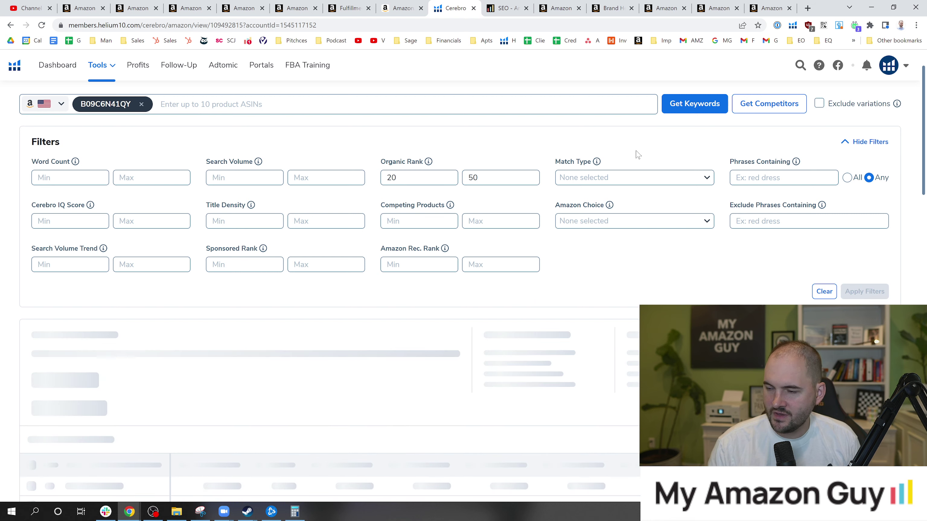
{"action": "scroll", "coordinate": [524, 228], "scroll_direction": "down", "scroll_amount": 2}
{"action": "scroll", "coordinate": [524, 228], "scroll_direction": "down", "scroll_amount": 1}
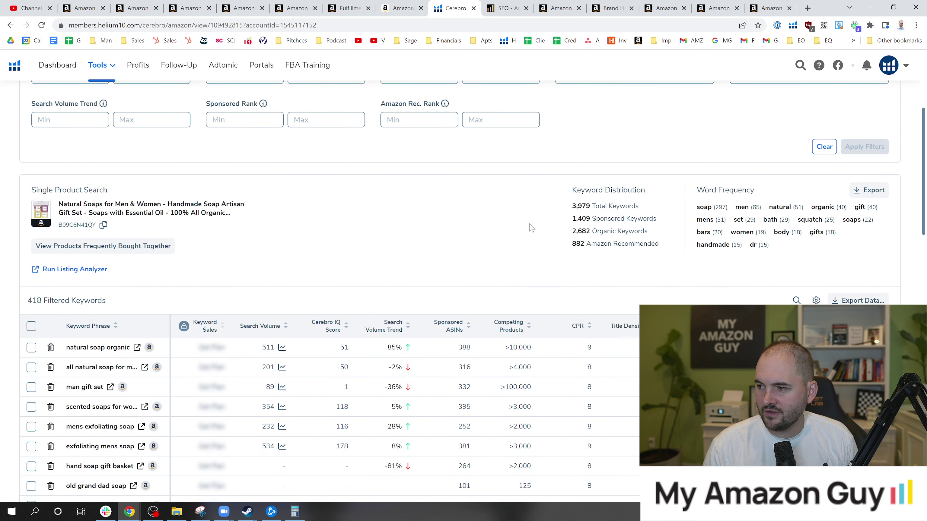
{"action": "scroll", "coordinate": [586, 210], "scroll_direction": "down", "scroll_amount": 1}
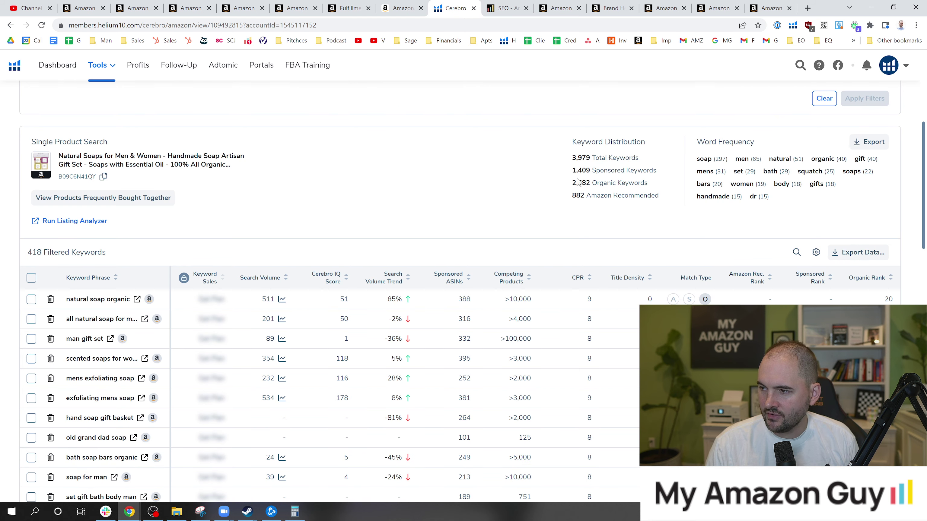
Step: Highlight the Keyword Distribution's 1,409 sponsored and 2,682 organic keyword counts
{"action": "left_click_drag", "start_coordinate": [572, 170], "coordinate": [592, 186]}
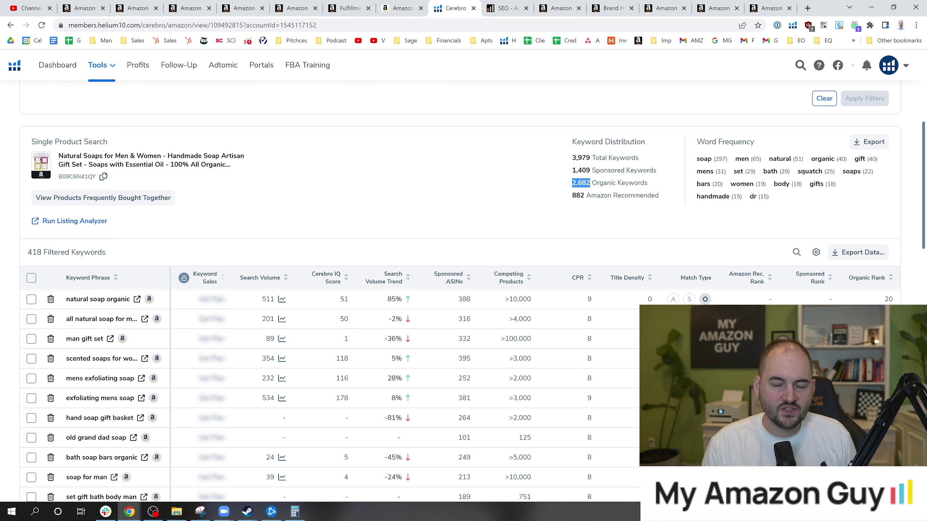
{"action": "left_click", "coordinate": [535, 191]}
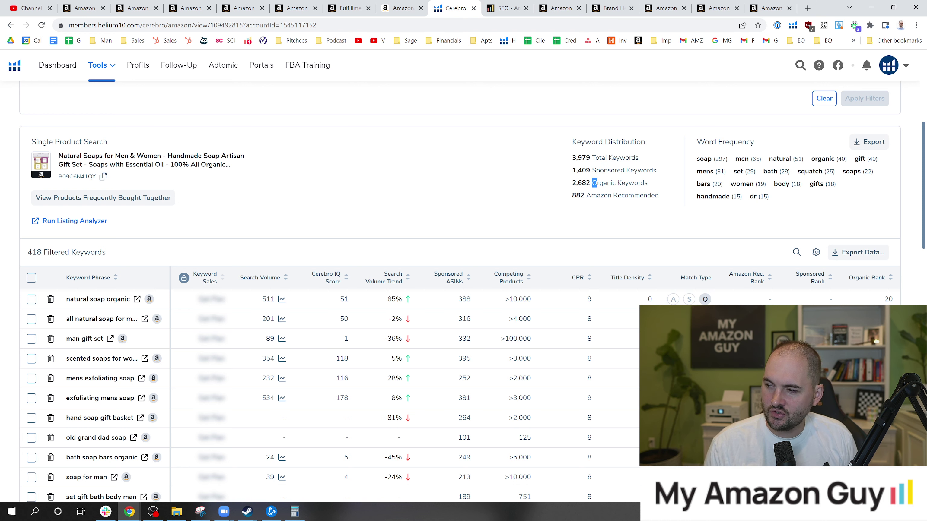
{"action": "left_click_drag", "start_coordinate": [592, 183], "coordinate": [615, 183]}
{"action": "left_click", "coordinate": [521, 192]}
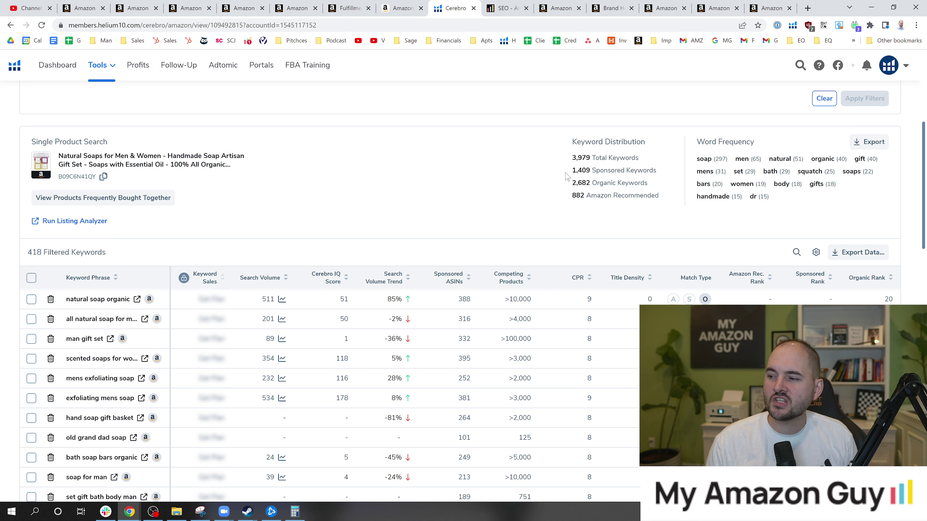
{"action": "double_click", "coordinate": [580, 170]}
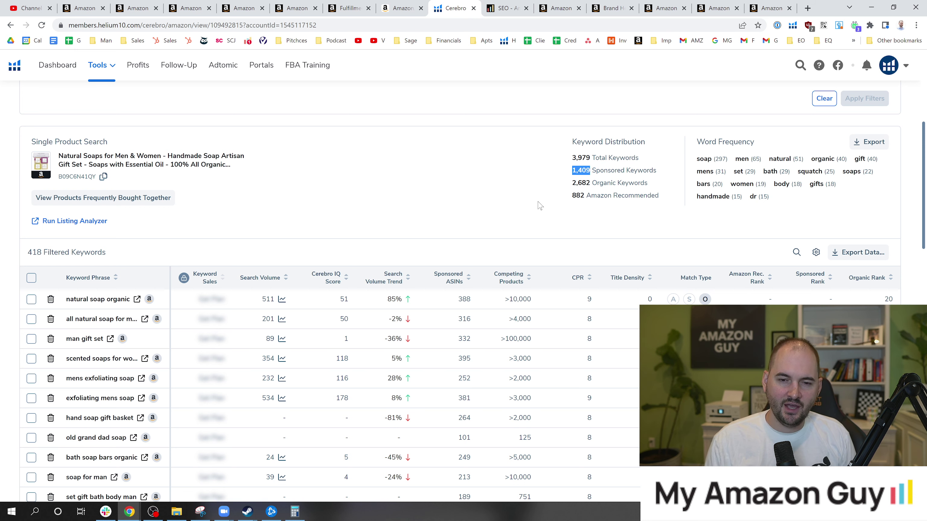
{"action": "double_click", "coordinate": [581, 183]}
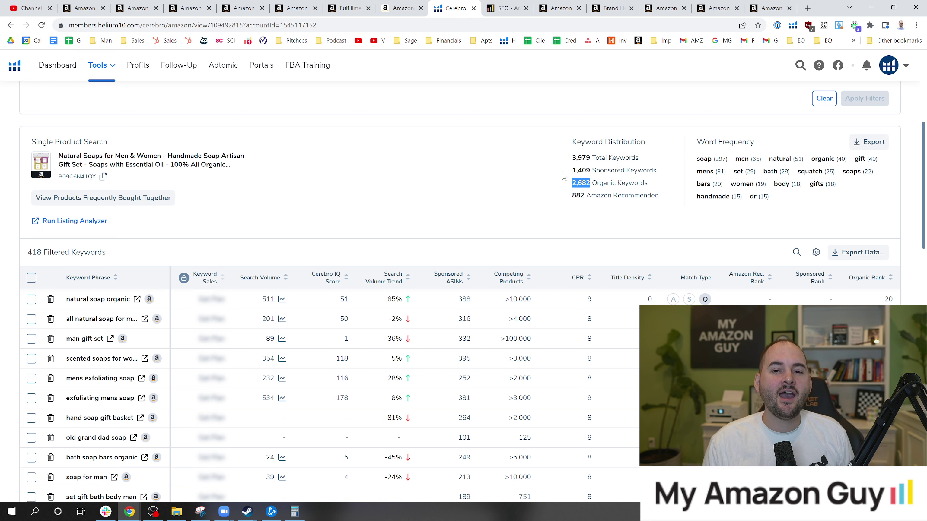
{"action": "left_click", "coordinate": [516, 184]}
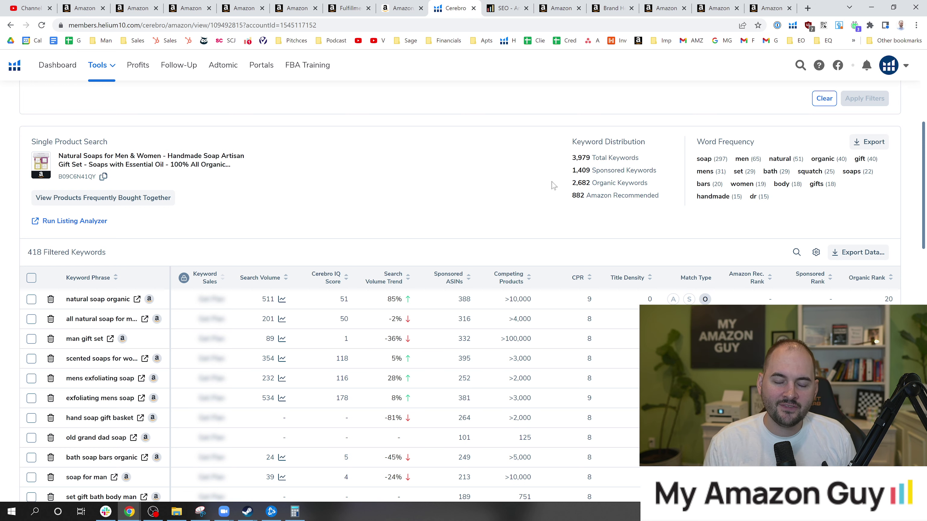
Step: Switch to the Age of Sage soap page and highlight its brand story text
{"action": "left_click", "coordinate": [401, 8]}
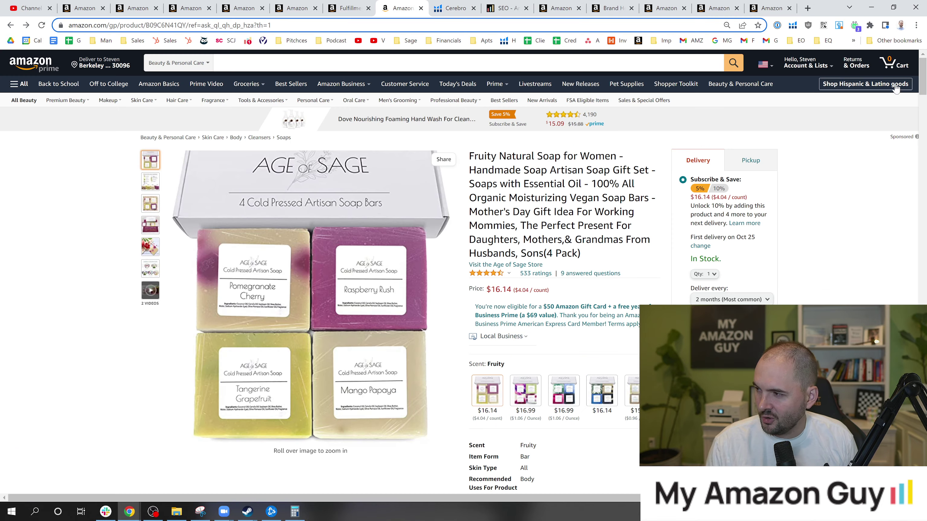
{"action": "left_click", "coordinate": [923, 239]}
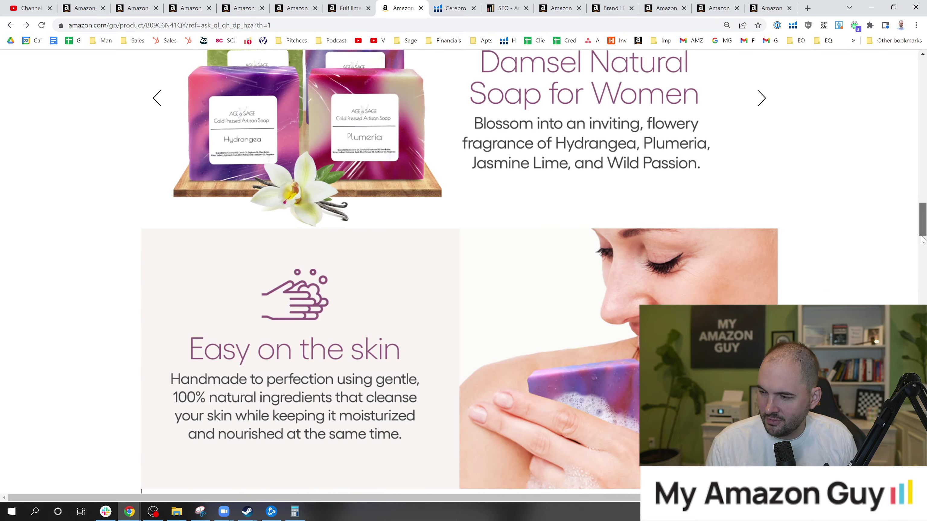
{"action": "left_click_drag", "start_coordinate": [922, 239], "coordinate": [925, 297]}
{"action": "scroll", "coordinate": [317, 137], "scroll_direction": "up", "scroll_amount": 4}
{"action": "left_click_drag", "start_coordinate": [140, 169], "coordinate": [254, 268]}
{"action": "left_click", "coordinate": [255, 261]}
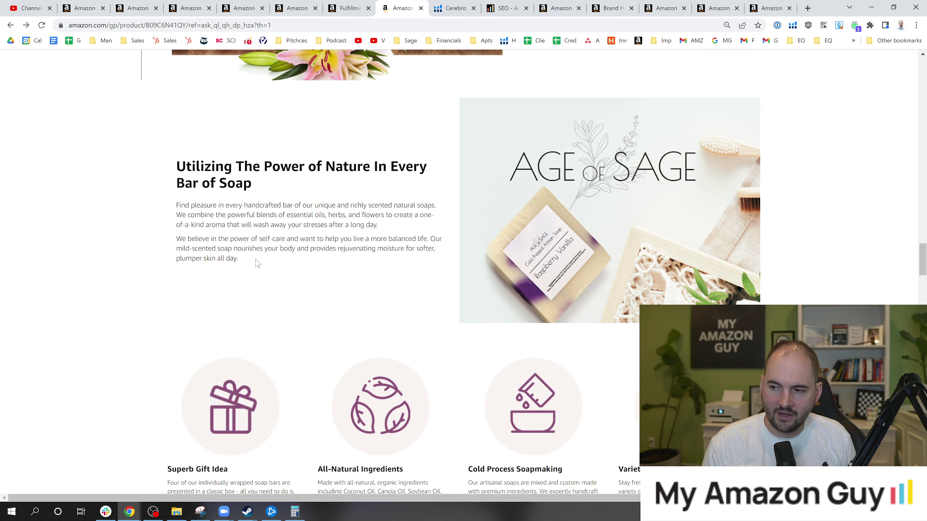
Step: Review the four feature captions, including Superb Gift Idea and All-Natural Ingredients
{"action": "scroll", "coordinate": [257, 261], "scroll_direction": "down", "scroll_amount": 3}
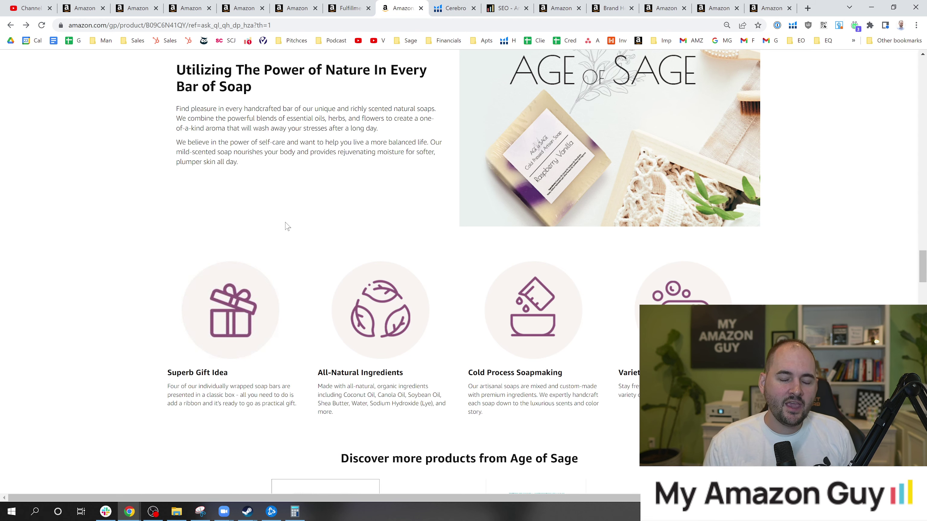
{"action": "scroll", "coordinate": [288, 270], "scroll_direction": "down", "scroll_amount": 1}
{"action": "scroll", "coordinate": [288, 271], "scroll_direction": "down", "scroll_amount": 3}
{"action": "left_click_drag", "start_coordinate": [167, 228], "coordinate": [658, 263]}
{"action": "left_click", "coordinate": [647, 264]}
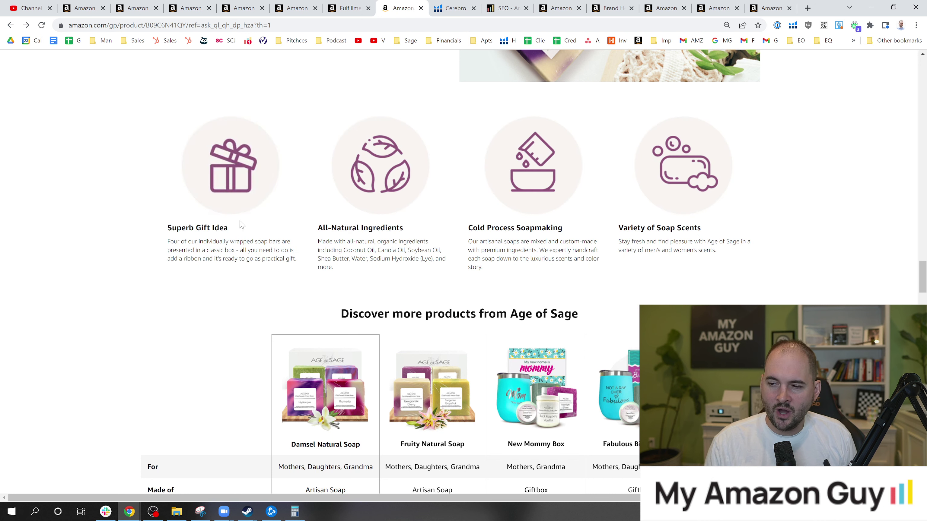
{"action": "left_click_drag", "start_coordinate": [228, 228], "coordinate": [167, 230]}
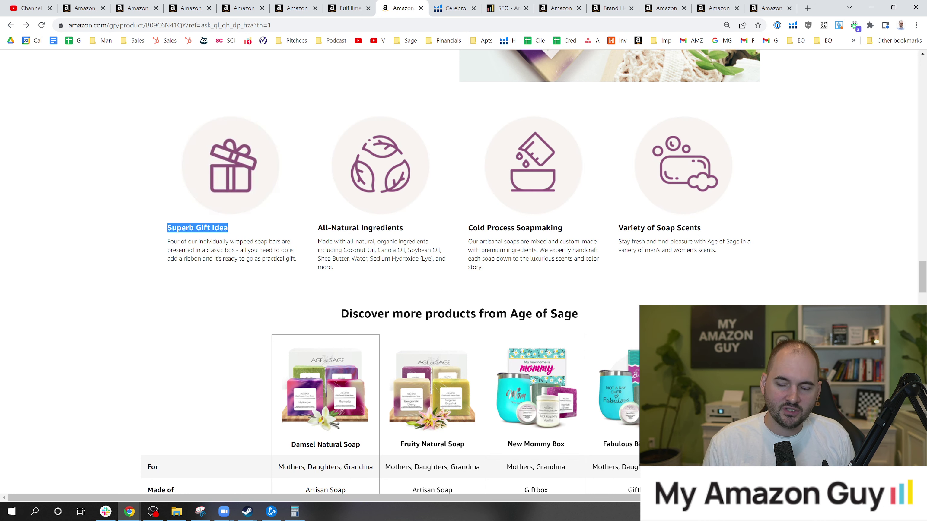
{"action": "scroll", "coordinate": [242, 273], "scroll_direction": "down", "scroll_amount": 1}
{"action": "left_click_drag", "start_coordinate": [318, 179], "coordinate": [422, 191]}
{"action": "left_click", "coordinate": [423, 191]}
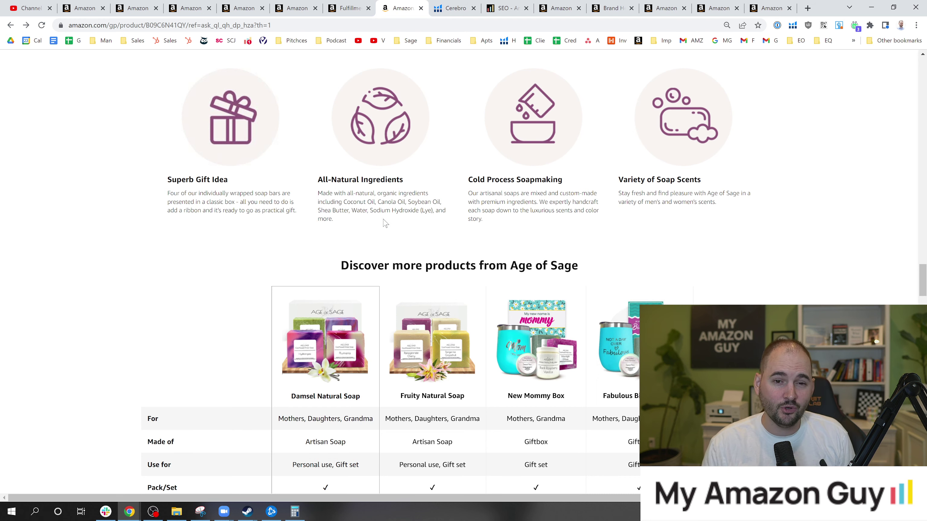
Step: Review the comparison chart's Scented Soap Bar and Designed in the USA rows, then product details
{"action": "scroll", "coordinate": [385, 225], "scroll_direction": "down", "scroll_amount": 2}
{"action": "scroll", "coordinate": [385, 226], "scroll_direction": "down", "scroll_amount": 2}
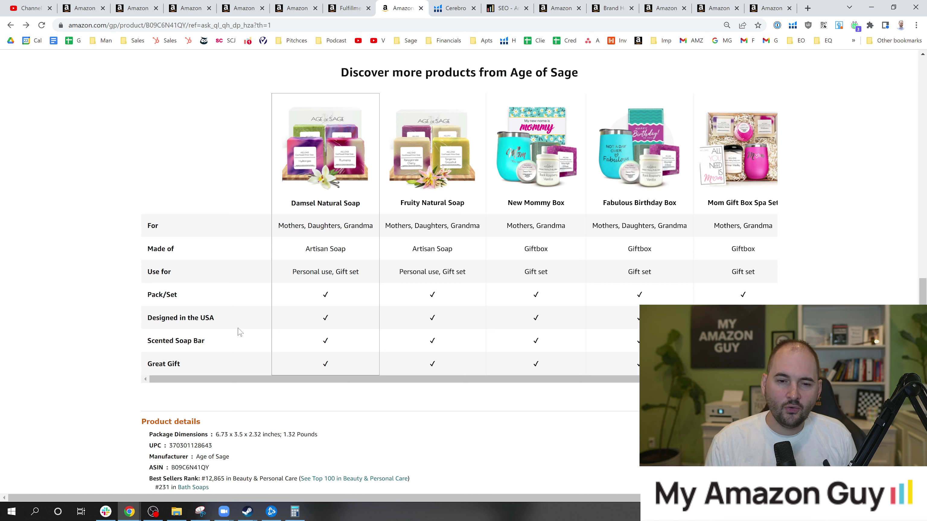
{"action": "left_click_drag", "start_coordinate": [211, 344], "coordinate": [143, 345]}
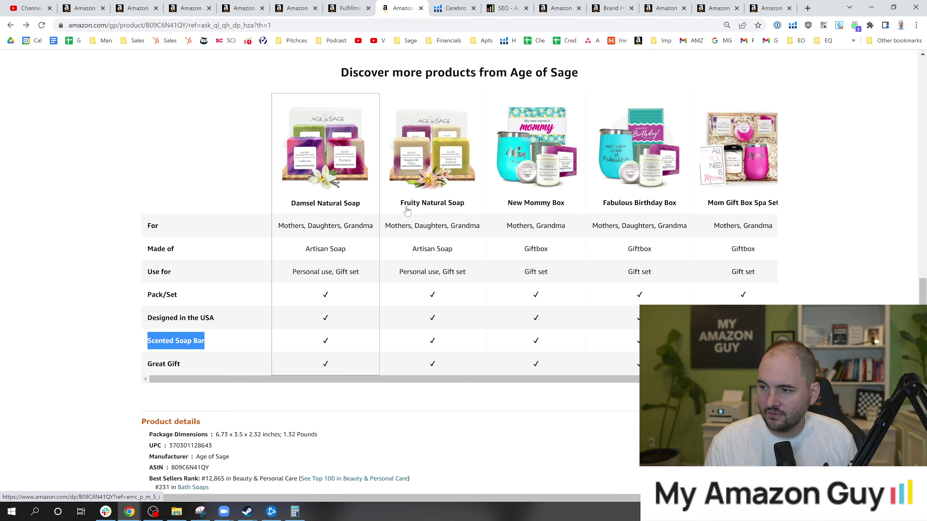
{"action": "left_click", "coordinate": [224, 176]}
{"action": "left_click_drag", "start_coordinate": [319, 273], "coordinate": [379, 350]}
{"action": "left_click", "coordinate": [170, 121]}
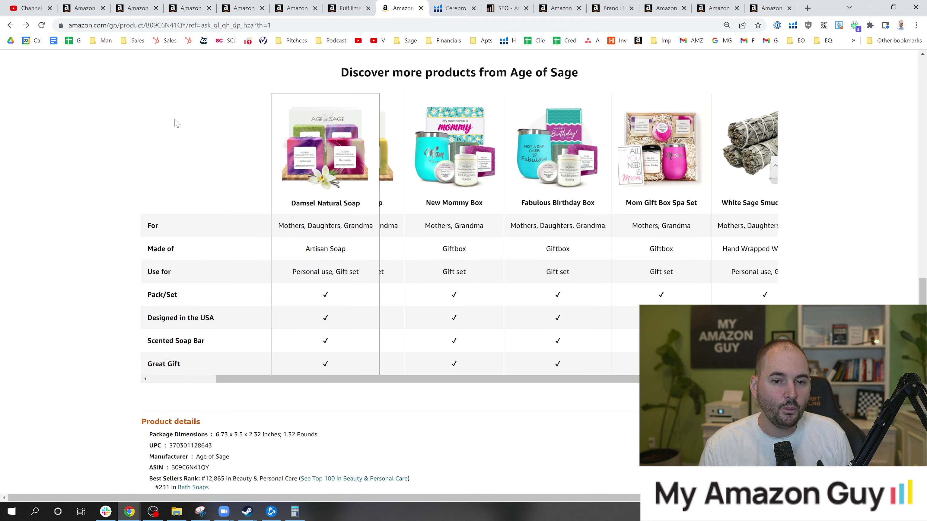
{"action": "scroll", "coordinate": [241, 162], "scroll_direction": "down", "scroll_amount": 1}
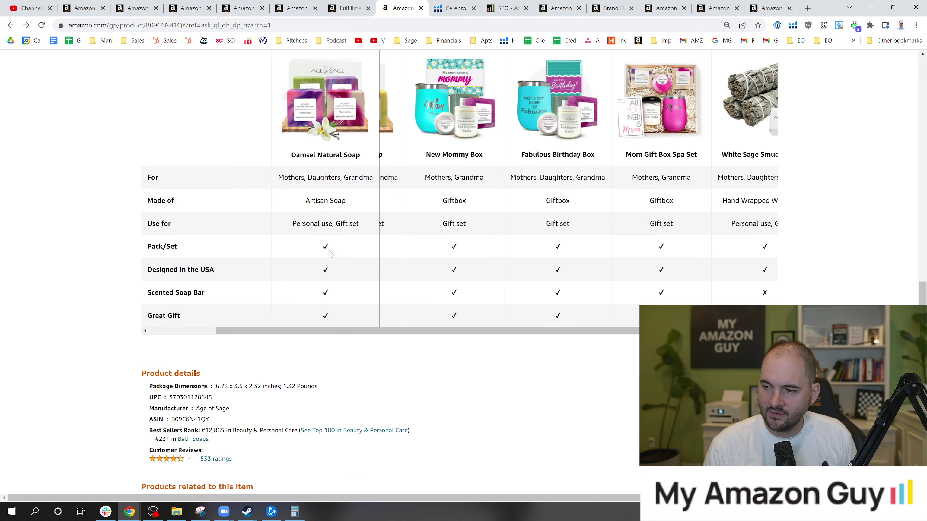
{"action": "left_click", "coordinate": [454, 9]}
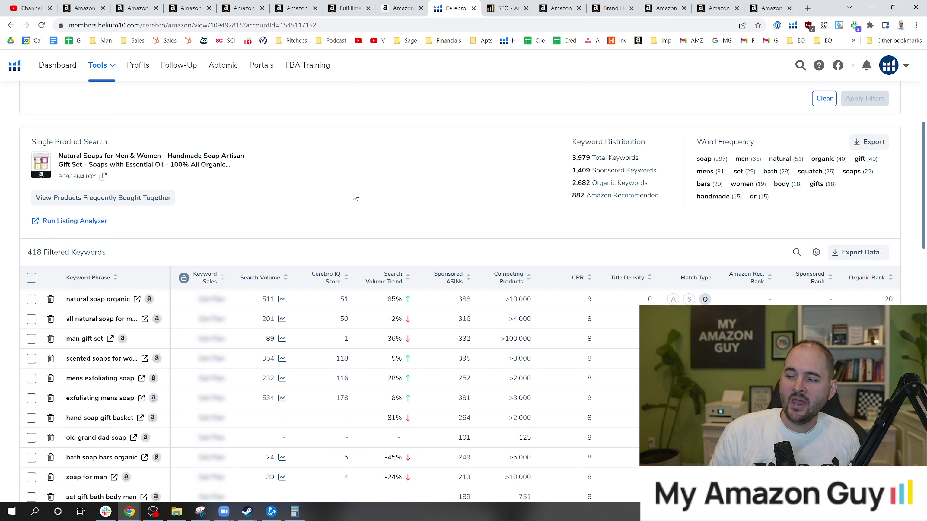
Step: Sort the 418 filtered keywords by search volume, putting dr squatch soap (99,333) on top
{"action": "scroll", "coordinate": [368, 206], "scroll_direction": "up", "scroll_amount": 4}
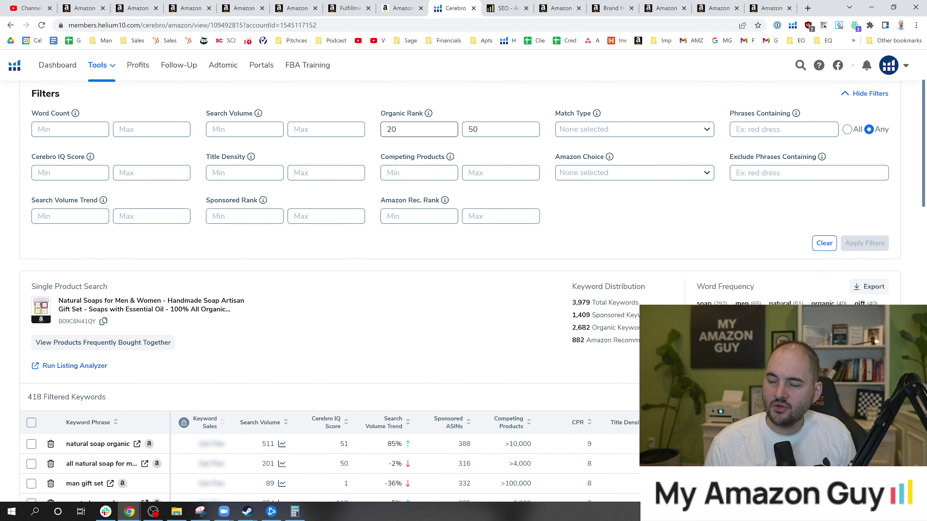
{"action": "left_click", "coordinate": [396, 129]}
{"action": "key", "text": "Tab"}
{"action": "scroll", "coordinate": [379, 288], "scroll_direction": "down", "scroll_amount": 5}
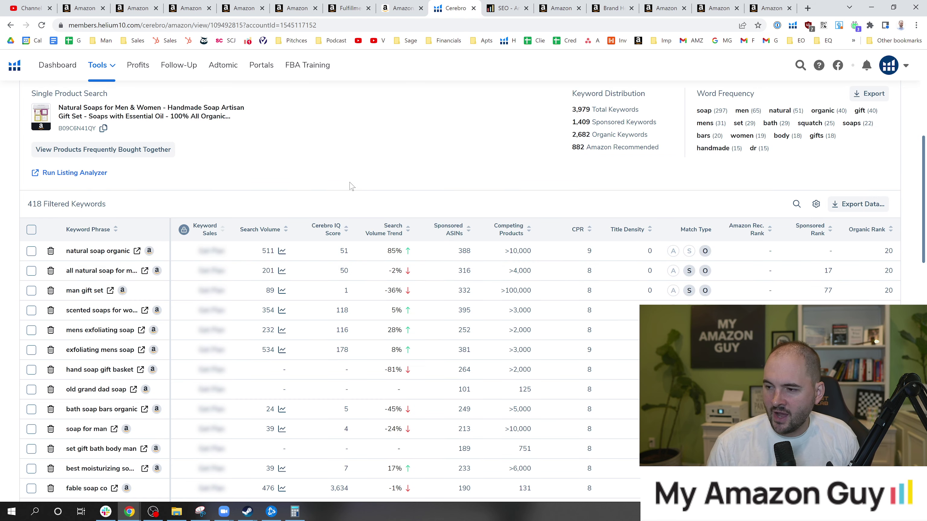
{"action": "left_click", "coordinate": [286, 230]}
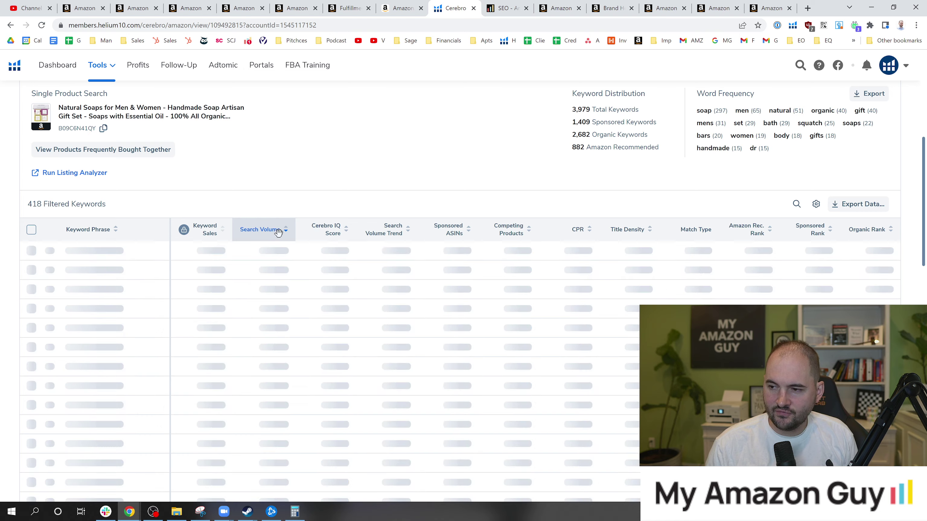
{"action": "scroll", "coordinate": [288, 232], "scroll_direction": "down", "scroll_amount": 3}
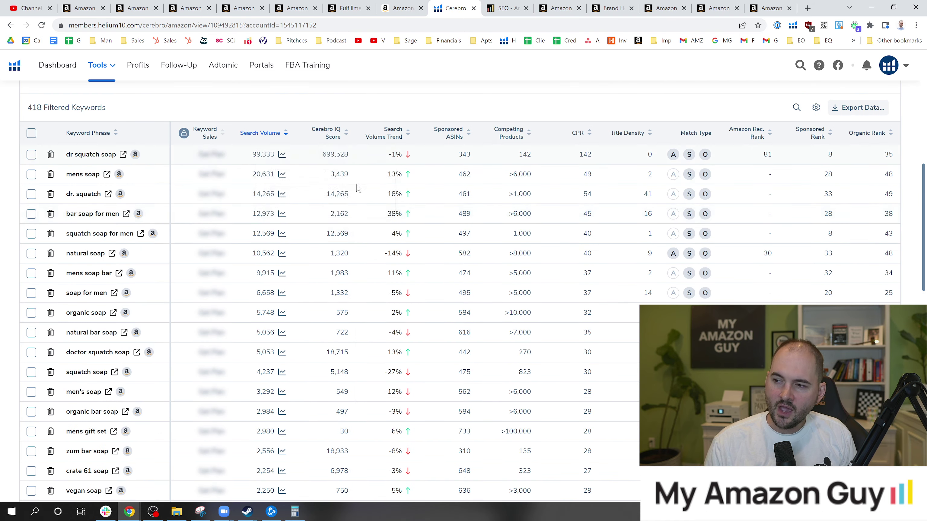
{"action": "scroll", "coordinate": [357, 197], "scroll_direction": "up", "scroll_amount": 1}
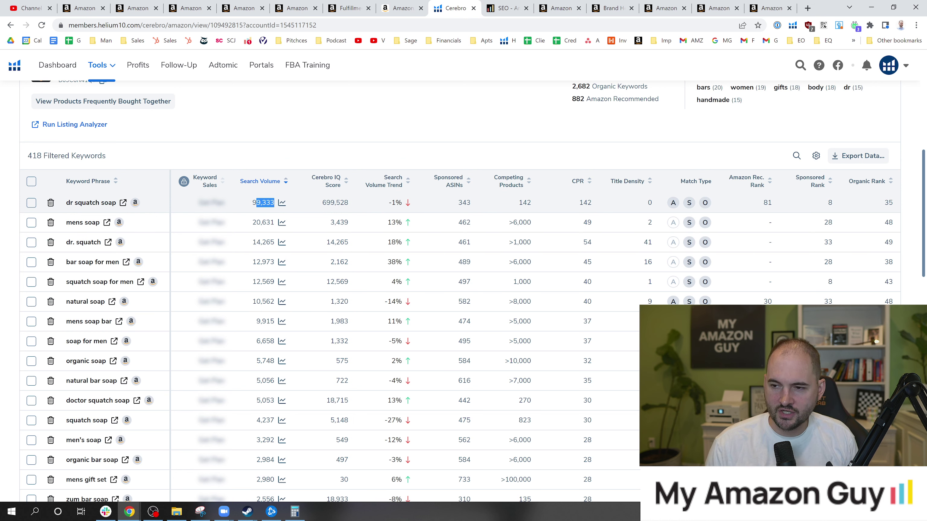
{"action": "left_click", "coordinate": [320, 162]}
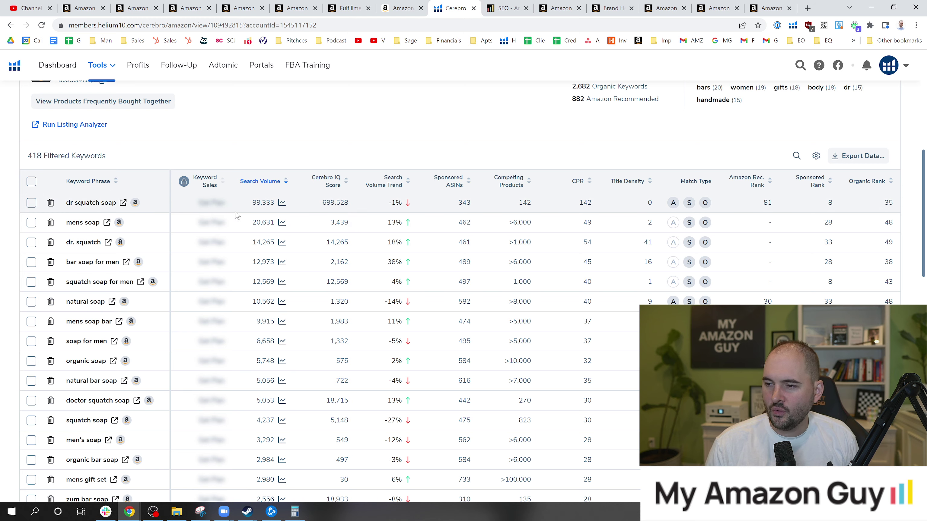
Step: Open Amazon search results for 'mens soap' from Cerebro and scroll through them
{"action": "left_click", "coordinate": [107, 223]}
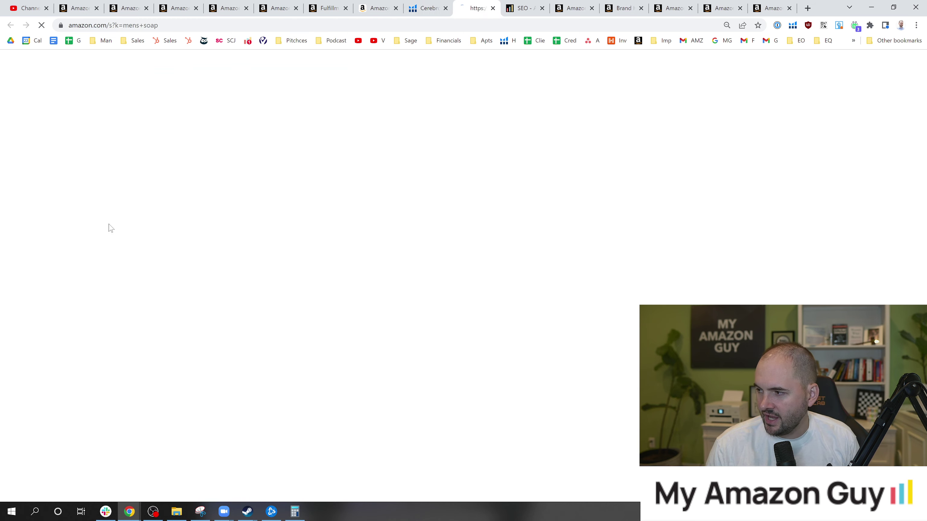
{"action": "scroll", "coordinate": [923, 82], "scroll_direction": "down", "scroll_amount": 5}
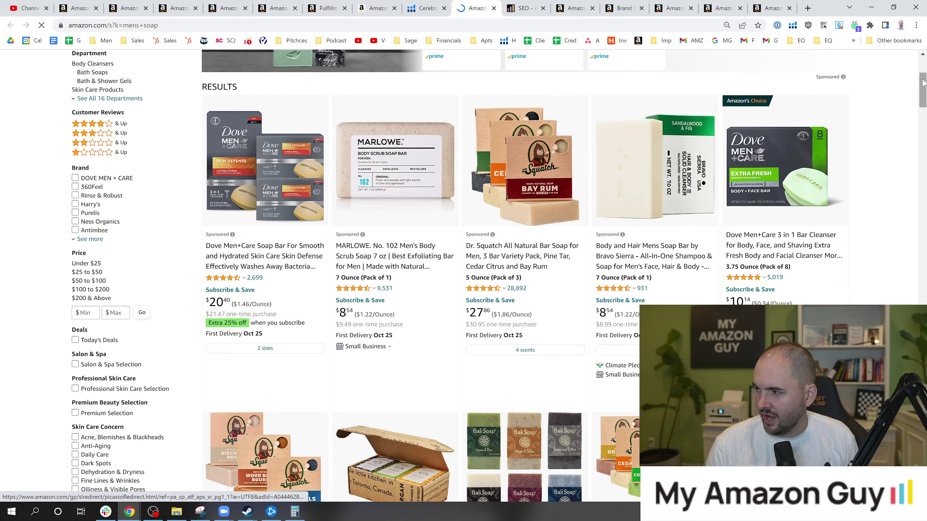
{"action": "scroll", "coordinate": [923, 83], "scroll_direction": "down", "scroll_amount": 15}
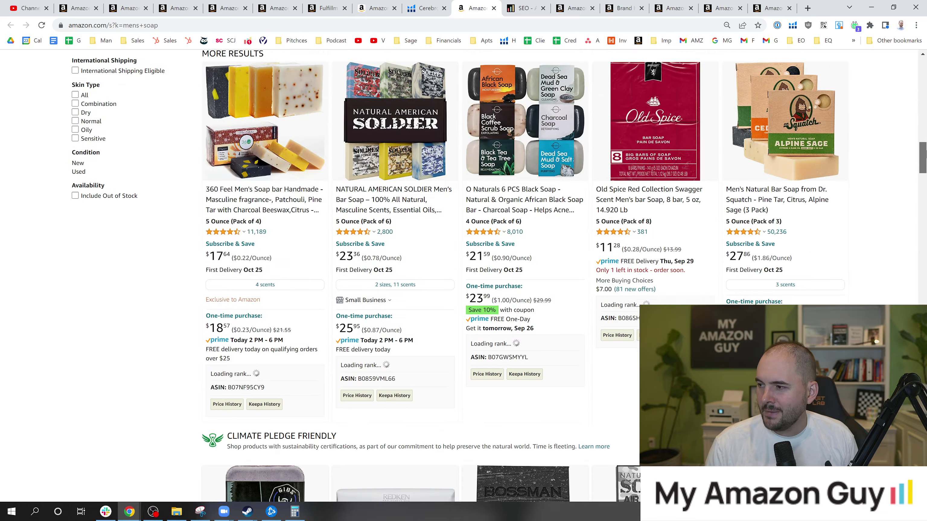
{"action": "scroll", "coordinate": [496, 274], "scroll_direction": "down", "scroll_amount": 15}
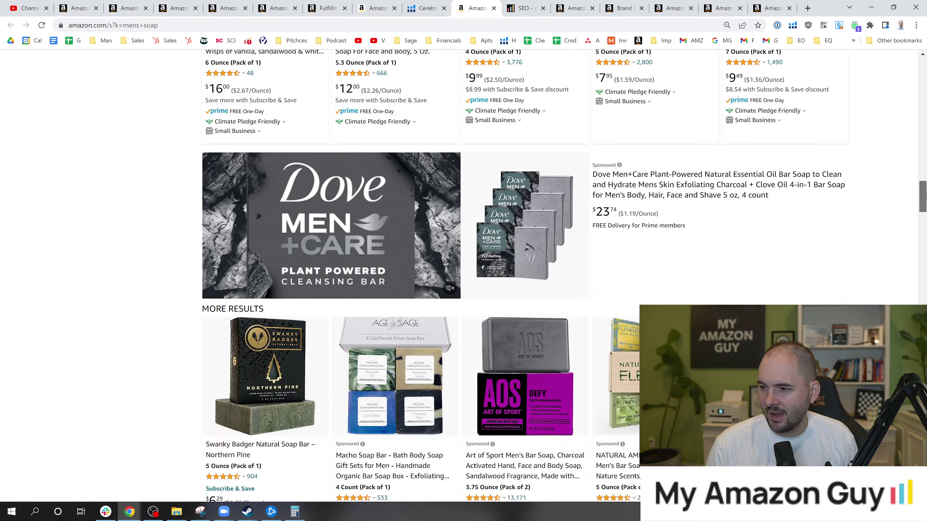
{"action": "scroll", "coordinate": [496, 274], "scroll_direction": "down", "scroll_amount": 6}
{"action": "scroll", "coordinate": [884, 211], "scroll_direction": "up", "scroll_amount": 2}
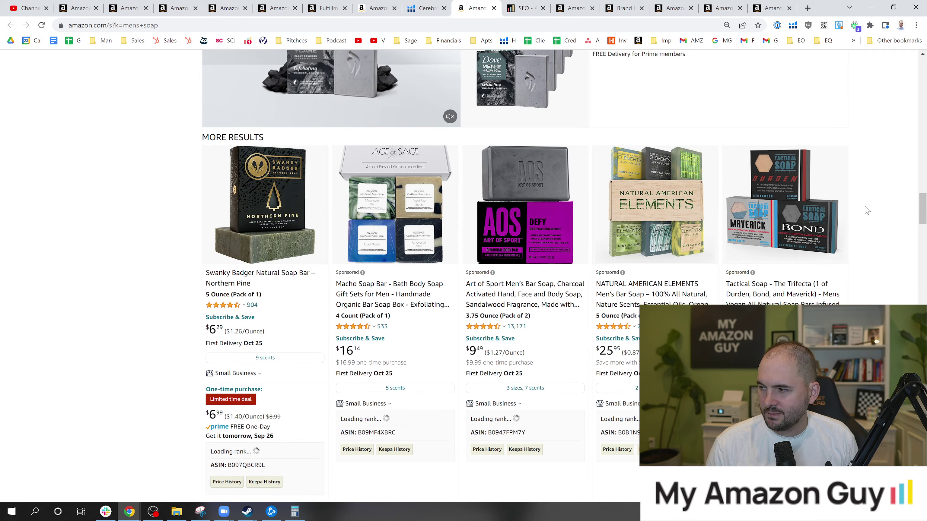
{"action": "scroll", "coordinate": [884, 210], "scroll_direction": "down", "scroll_amount": 12}
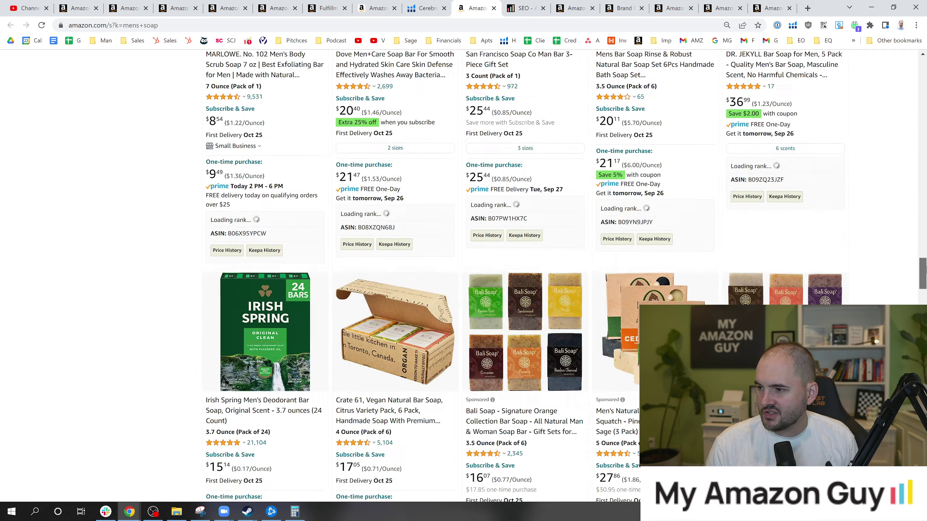
{"action": "scroll", "coordinate": [526, 219], "scroll_direction": "up", "scroll_amount": 3}
{"action": "scroll", "coordinate": [526, 219], "scroll_direction": "down", "scroll_amount": 16}
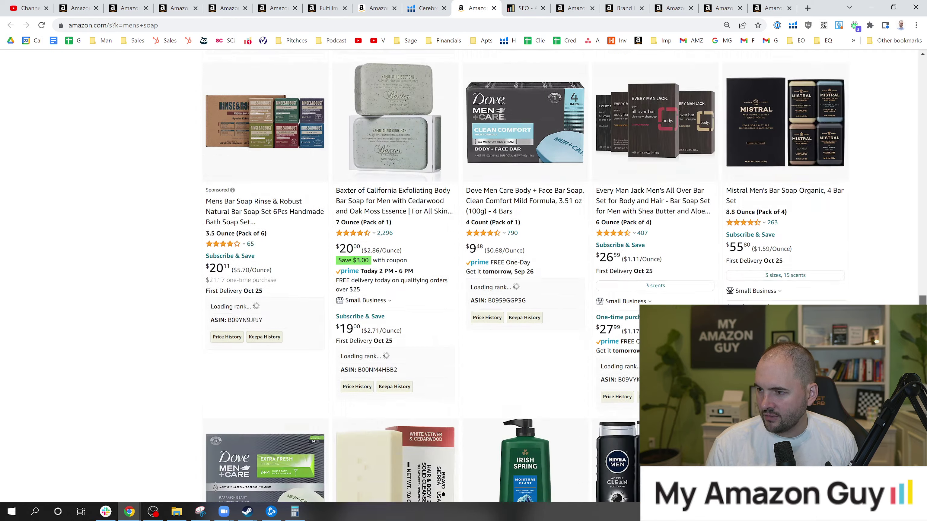
{"action": "scroll", "coordinate": [526, 256], "scroll_direction": "down", "scroll_amount": 20}
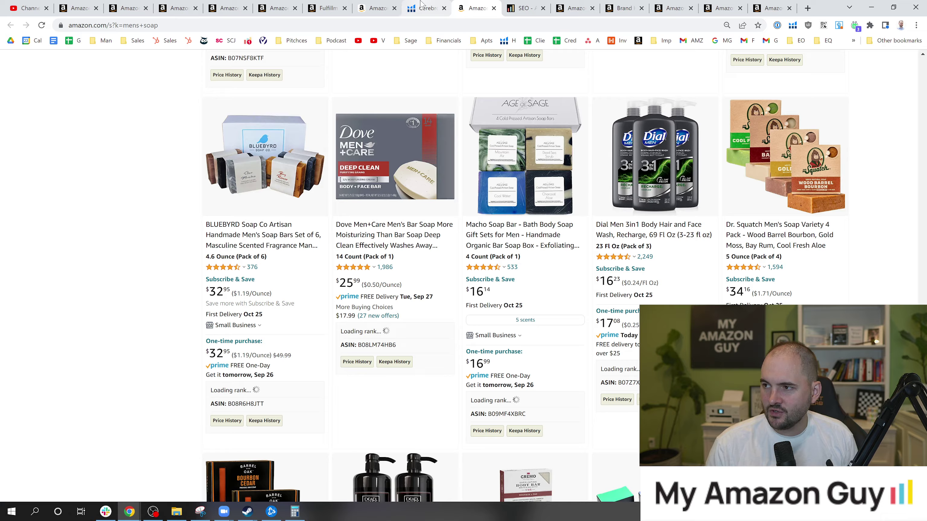
Step: Glance back at the Cerebro keyword list, then return to the mens soap results
{"action": "left_click", "coordinate": [425, 9]}
{"action": "left_click", "coordinate": [475, 8]}
{"action": "left_click_drag", "start_coordinate": [924, 288], "coordinate": [694, 92]}
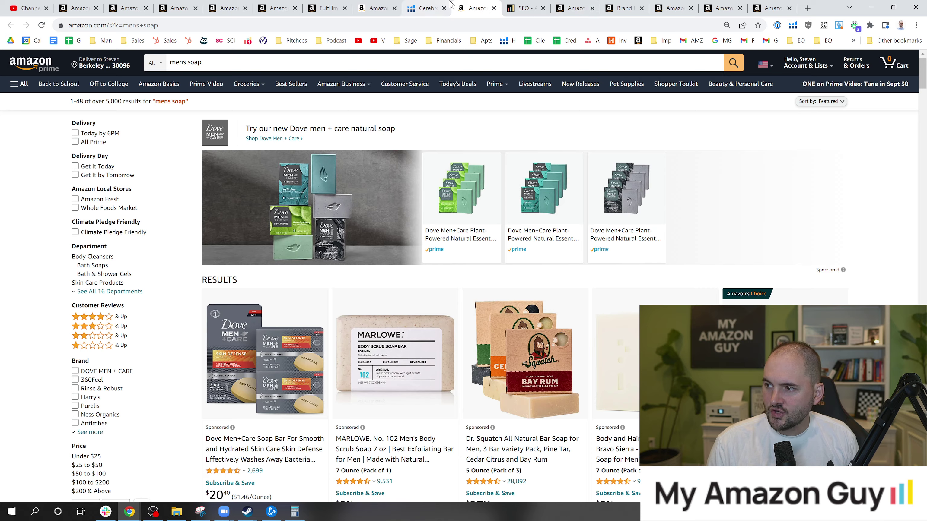
Step: Note mens soap's organic rank of 48 in Cerebro, then show the Macho scent Age of Sage listing
{"action": "left_click", "coordinate": [425, 8]}
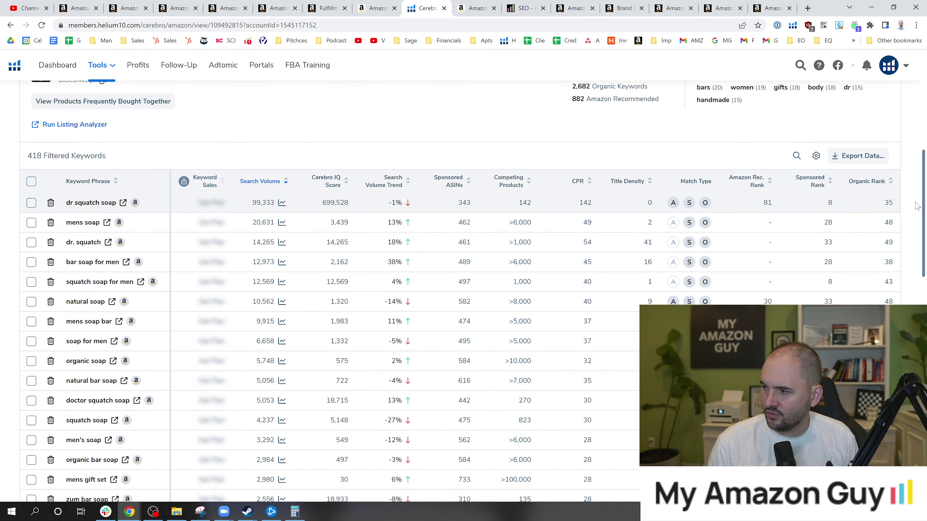
{"action": "double_click", "coordinate": [888, 223]}
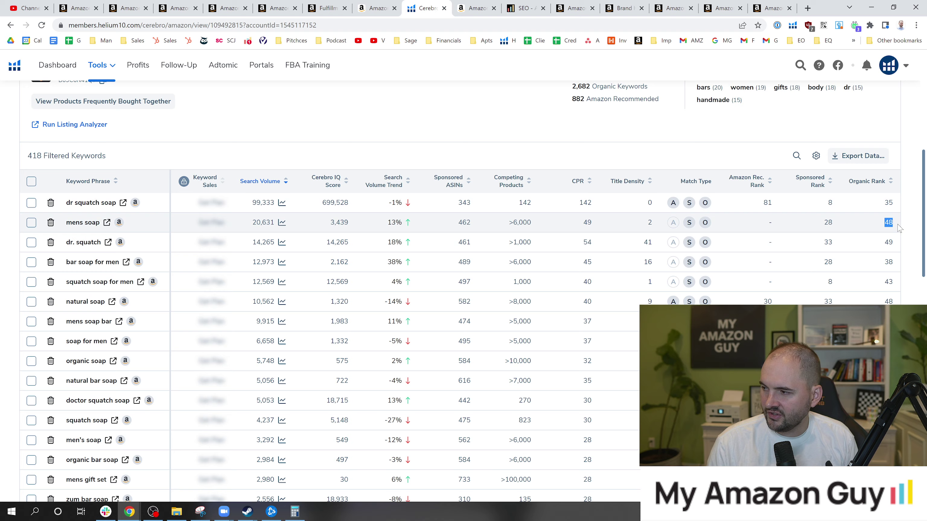
{"action": "left_click", "coordinate": [369, 4]}
{"action": "scroll", "coordinate": [926, 85], "scroll_direction": "up", "scroll_amount": 15}
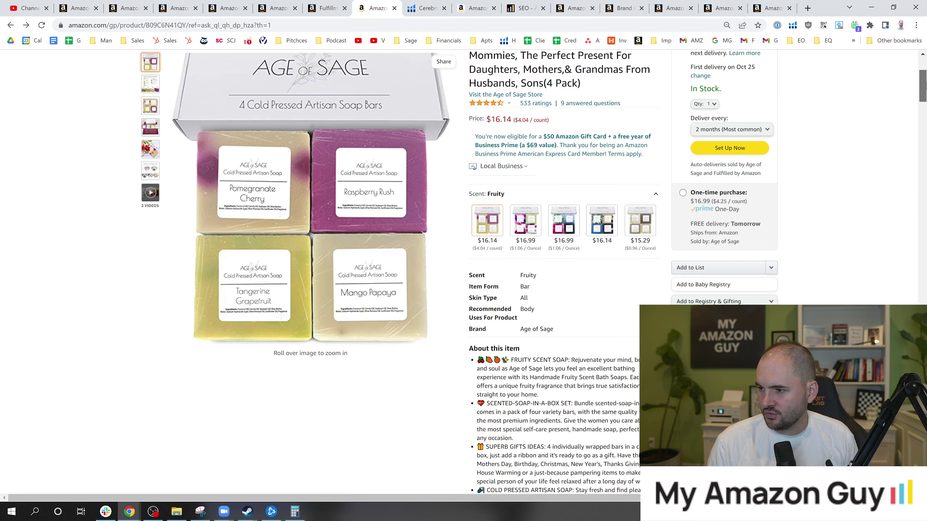
{"action": "left_click", "coordinate": [615, 233]}
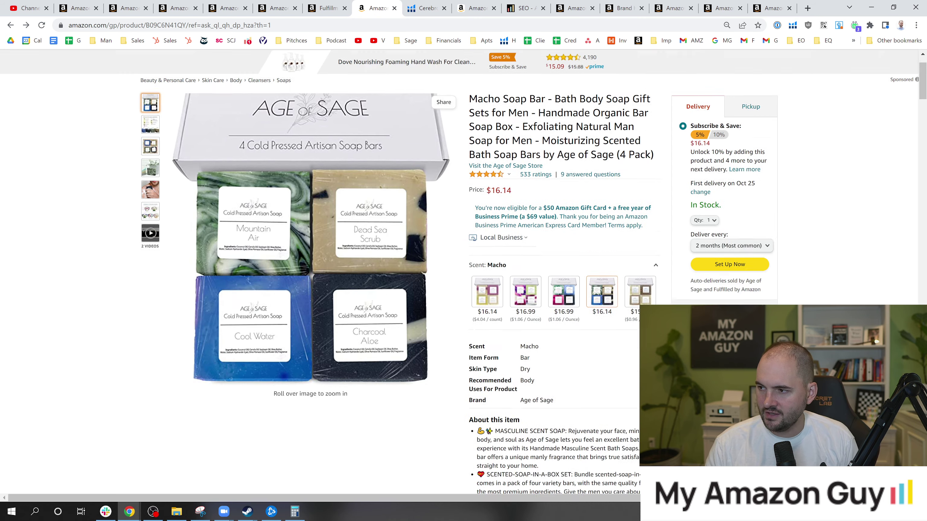
Step: Search the Macho listing text for 'mens soap', copying the phrase from Cerebro
{"action": "key", "text": "ctrl+f"}
{"action": "type", "text": "mens soap"}
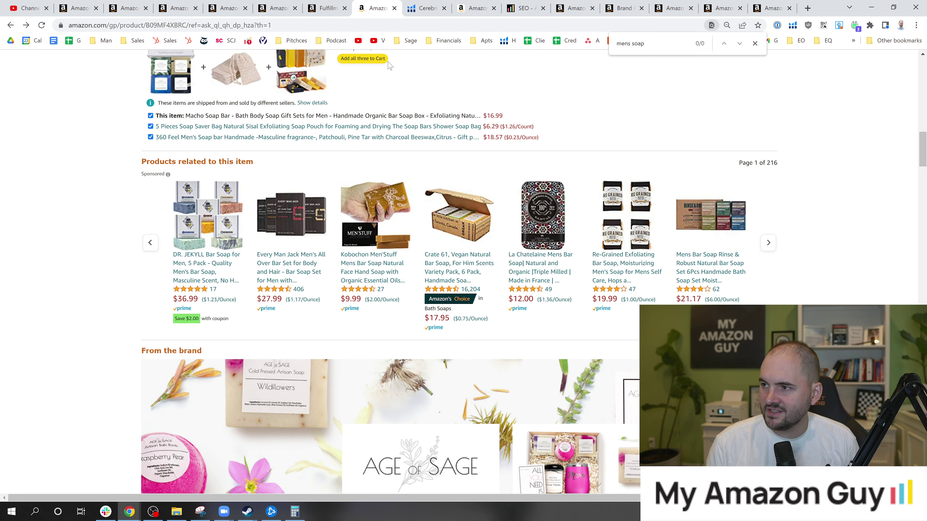
{"action": "left_click", "coordinate": [423, 8]}
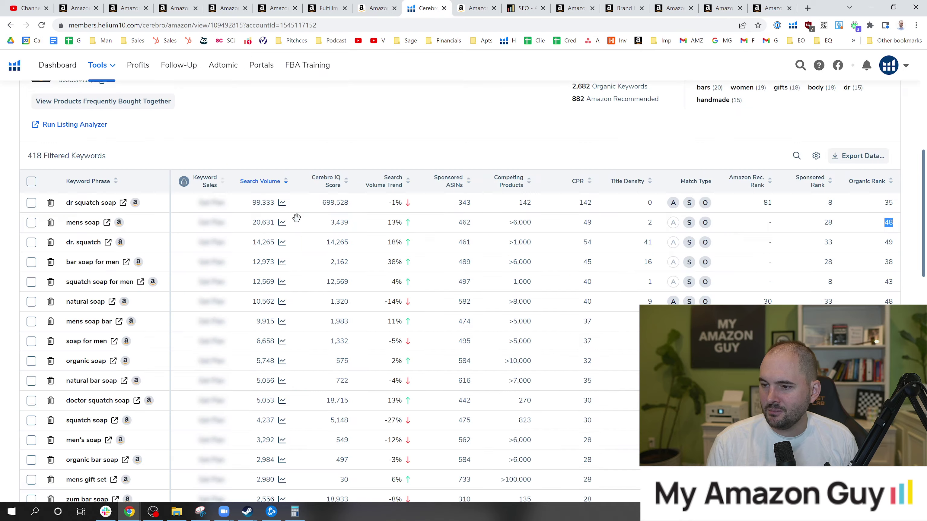
{"action": "left_click_drag", "start_coordinate": [66, 222], "coordinate": [96, 222]}
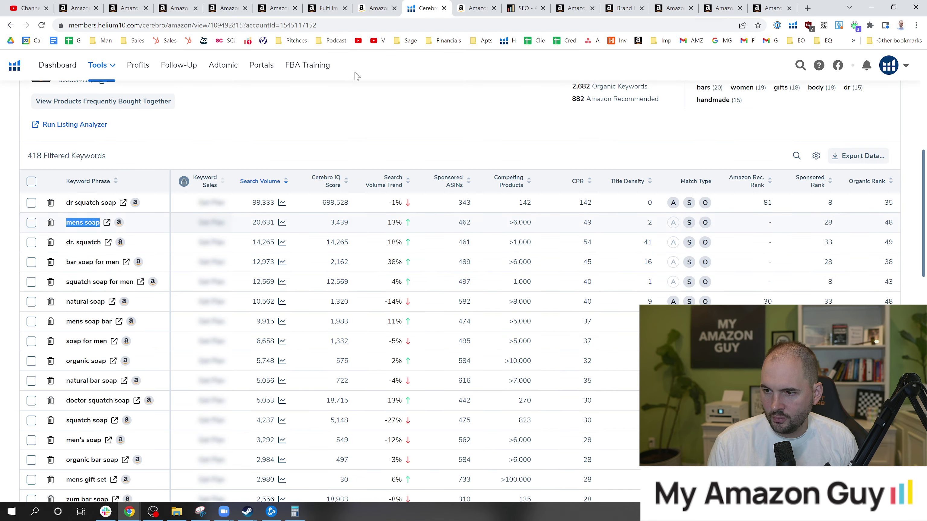
{"action": "key", "text": "ctrl+c"}
{"action": "left_click", "coordinate": [375, 8]}
{"action": "key", "text": "ctrl+f"}
{"action": "key", "text": "ctrl+v"}
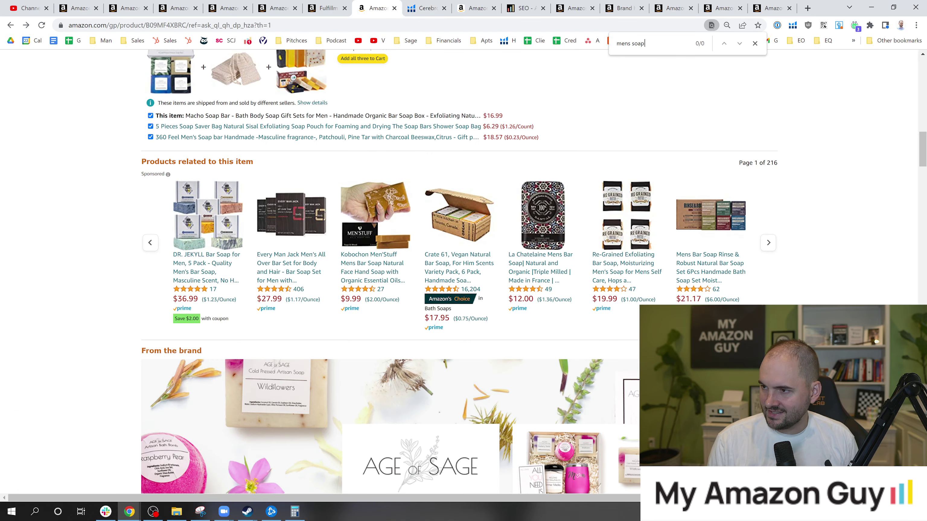
{"action": "left_click_drag", "start_coordinate": [923, 162], "coordinate": [925, 80]}
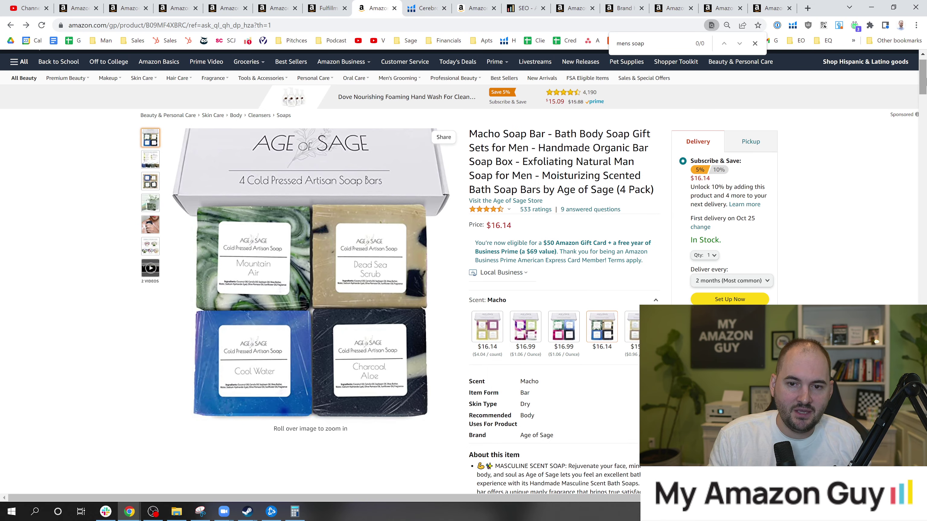
Step: Retry the page search with 'men s', then select ASIN B09MF4XBRC in the address bar
{"action": "key", "text": "ctrl+f"}
{"action": "type", "text": "men s"}
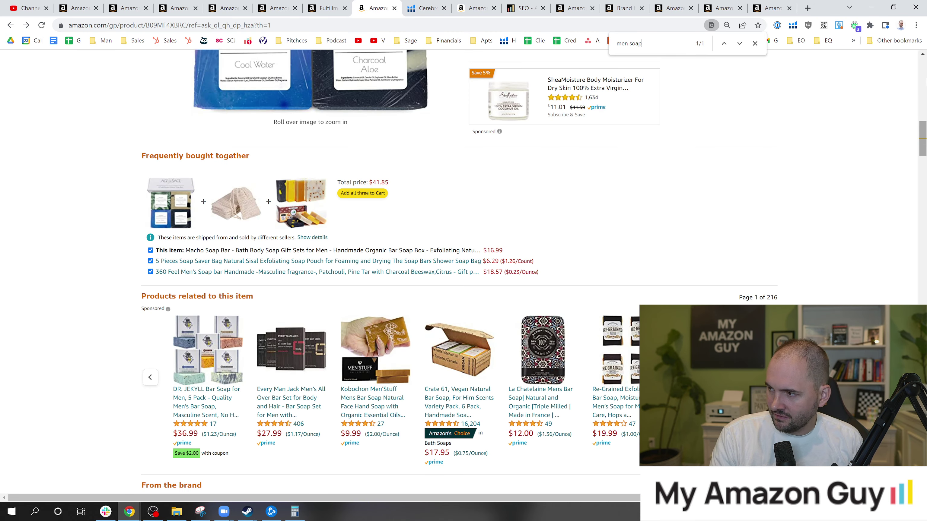
{"action": "scroll", "coordinate": [681, 213], "scroll_direction": "up", "scroll_amount": 6}
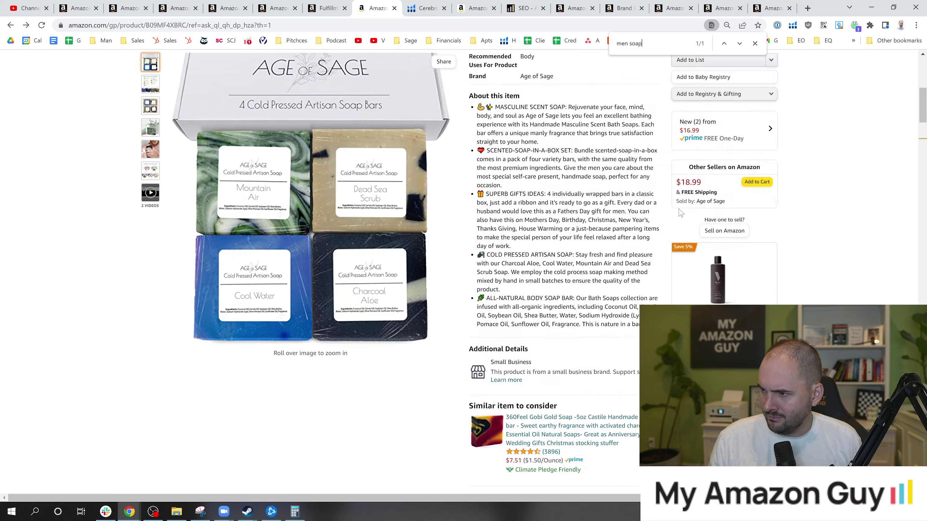
{"action": "scroll", "coordinate": [650, 252], "scroll_direction": "up", "scroll_amount": 1}
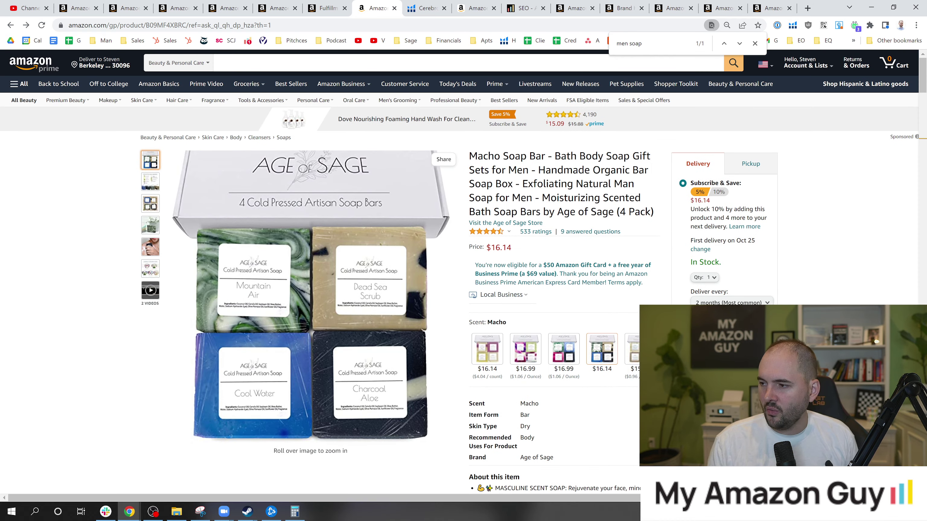
{"action": "left_click", "coordinate": [754, 43]}
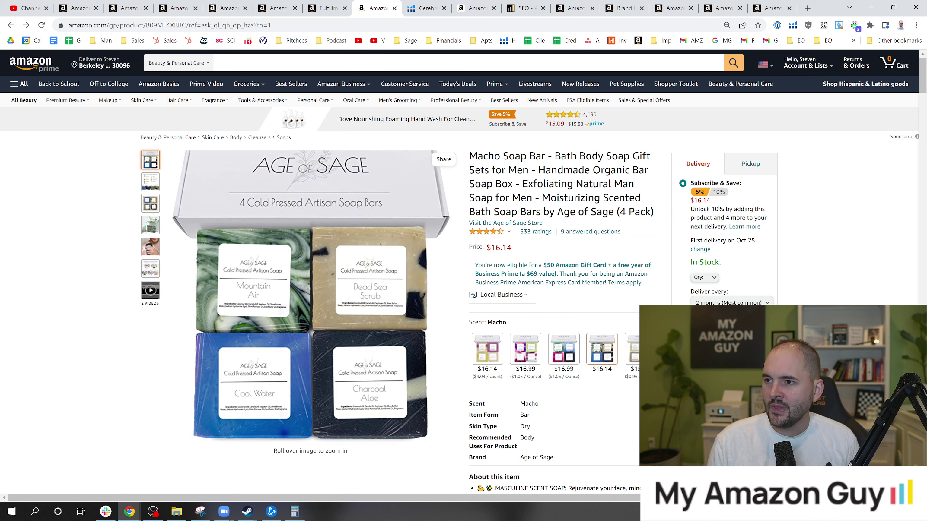
{"action": "double_click", "coordinate": [178, 25]}
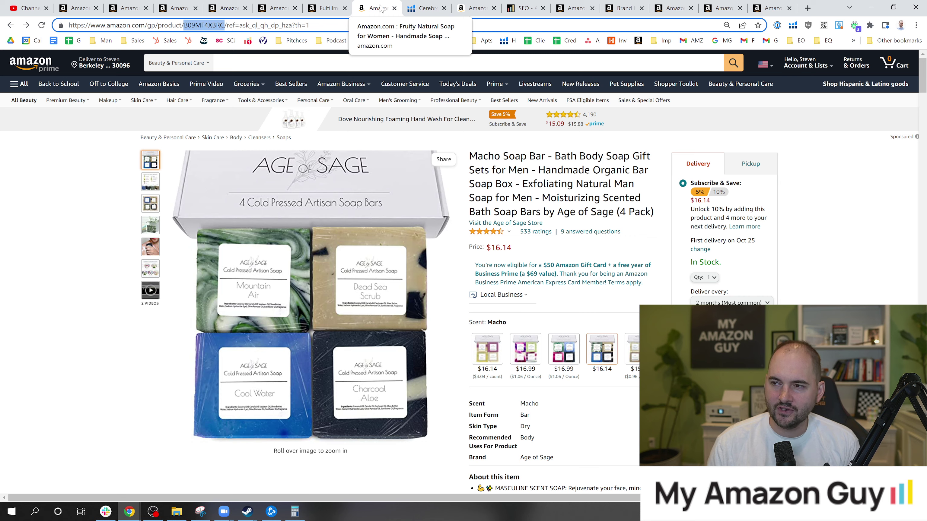
Step: Search Seller Central inventory for ASIN B09MF4XBRC
{"action": "left_click", "coordinate": [324, 8]}
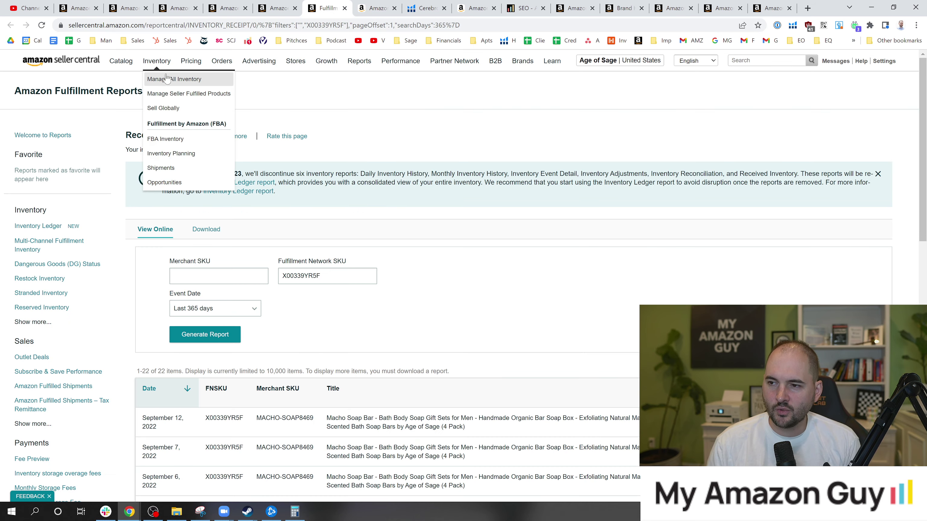
{"action": "left_click", "coordinate": [167, 78]}
{"action": "left_click", "coordinate": [164, 152]}
{"action": "key", "text": "ctrl+v"}
{"action": "left_click", "coordinate": [191, 153]}
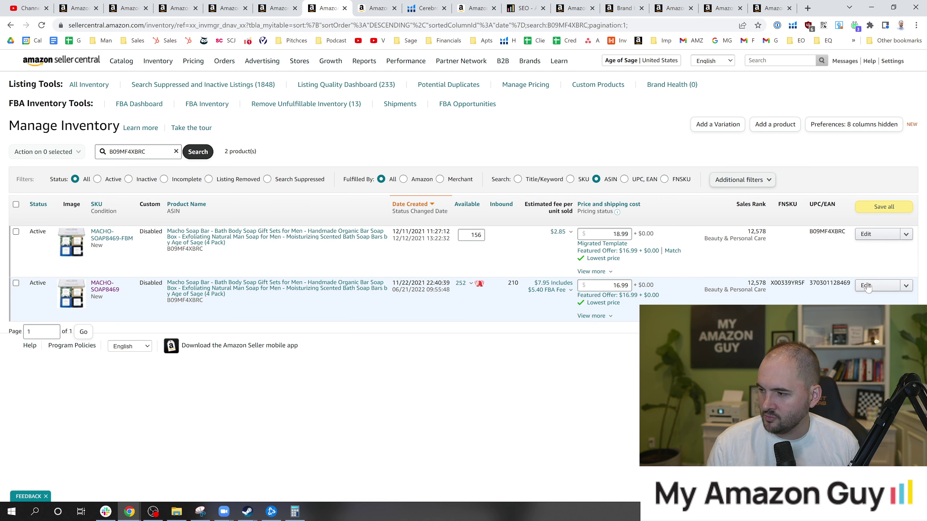
Step: Open the MACHO-SOAP8469 listing's title details and select the title from 'Exfoliating' to the end
{"action": "left_click", "coordinate": [867, 286]}
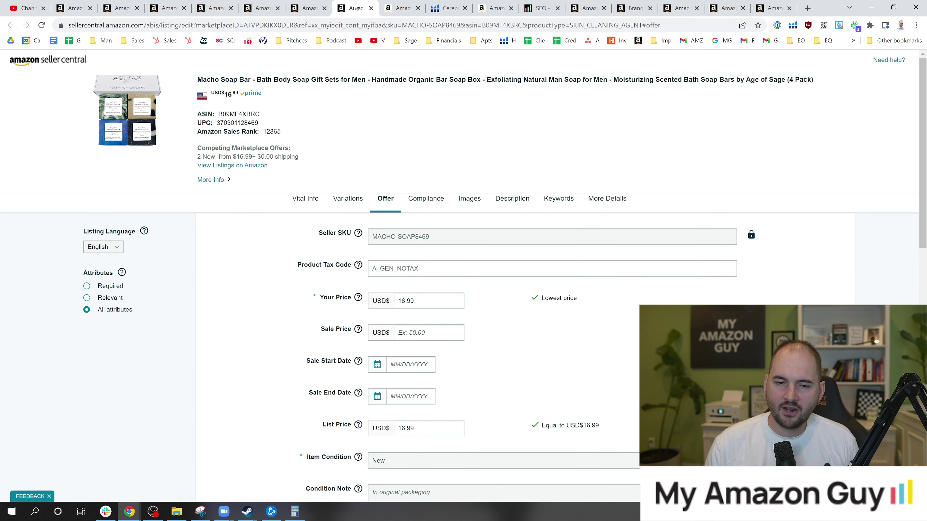
{"action": "left_click", "coordinate": [310, 198]}
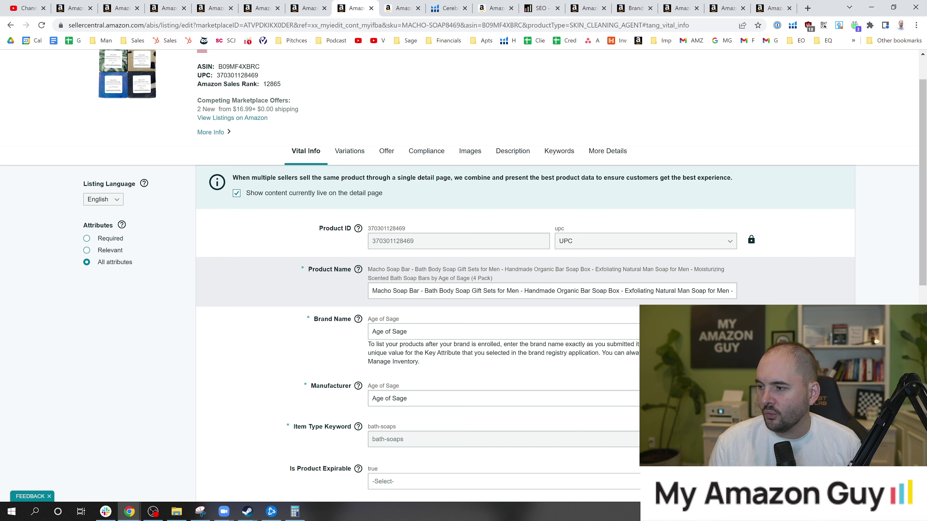
{"action": "left_click_drag", "start_coordinate": [625, 290], "coordinate": [735, 291]}
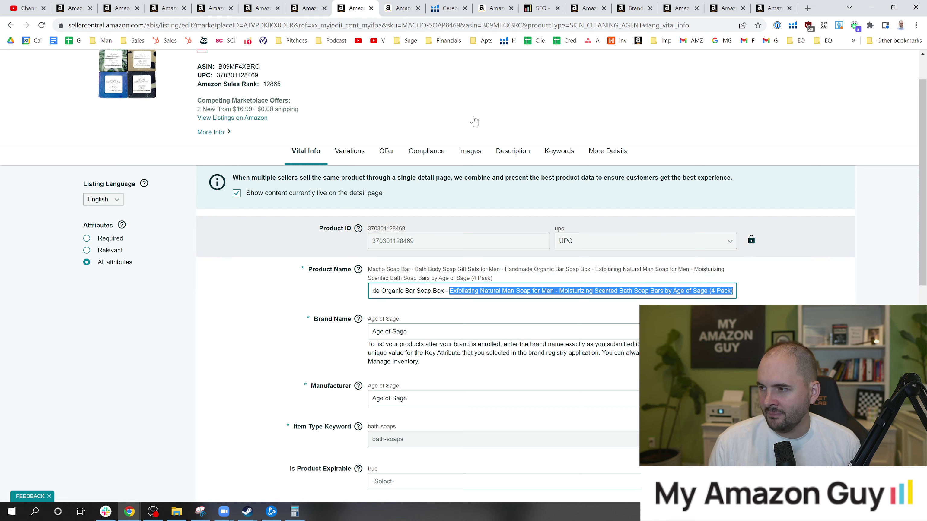
{"action": "left_click", "coordinate": [448, 9]}
Step: Clear the Organic Rank minimum of 20 and the maximum, then refresh the keywords
{"action": "scroll", "coordinate": [333, 136], "scroll_direction": "up", "scroll_amount": 10}
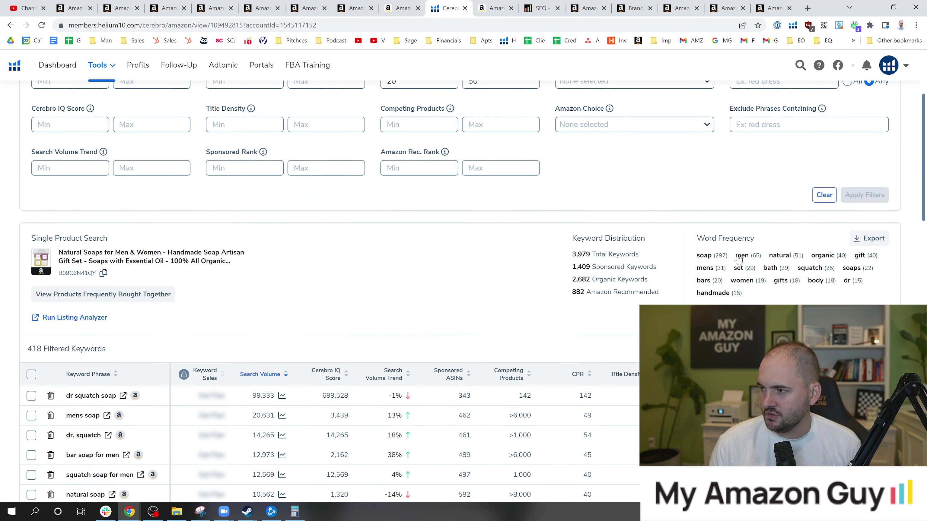
{"action": "double_click", "coordinate": [391, 225]}
{"action": "key", "text": "BackSpace"}
{"action": "key", "text": "Tab"}
{"action": "key", "text": "Return"}
{"action": "scroll", "coordinate": [463, 275], "scroll_direction": "down", "scroll_amount": 3}
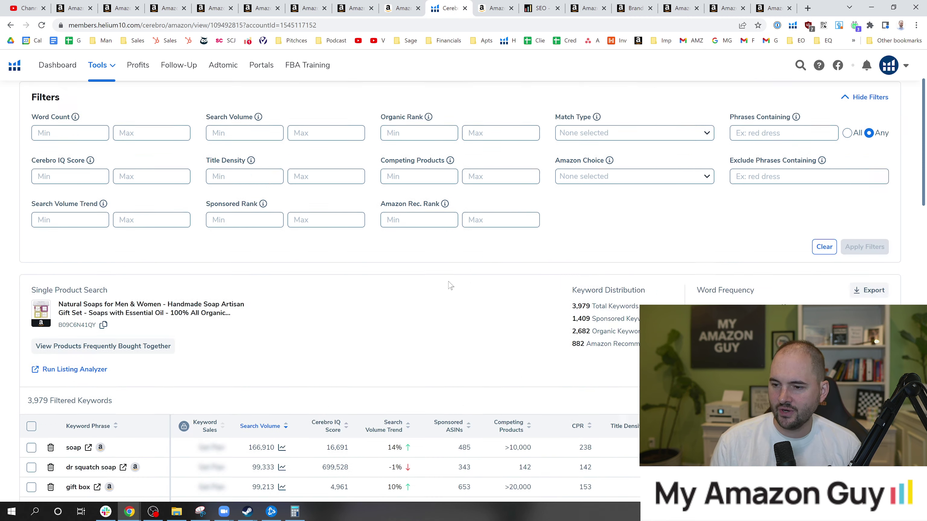
{"action": "scroll", "coordinate": [613, 318], "scroll_direction": "up", "scroll_amount": 2}
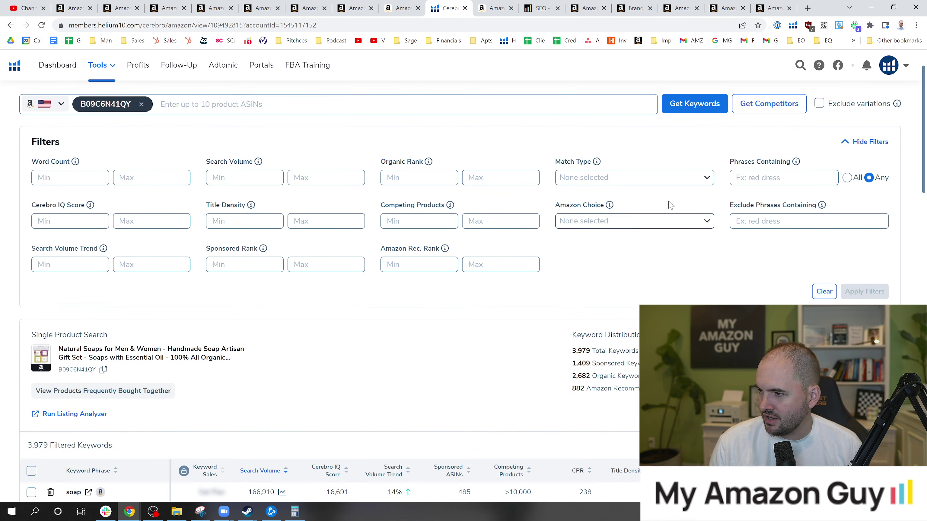
Step: Filter keywords to phrases containing 'man' and find 'man soap set' at organic rank 7
{"action": "left_click", "coordinate": [748, 178]}
{"action": "type", "text": "man"}
{"action": "key", "text": "Return"}
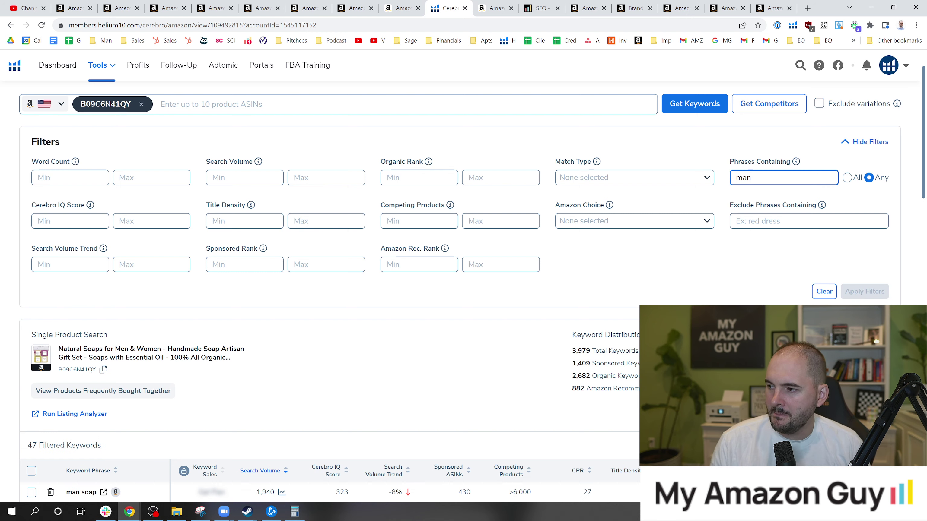
{"action": "scroll", "coordinate": [413, 245], "scroll_direction": "down", "scroll_amount": 4}
{"action": "scroll", "coordinate": [412, 245], "scroll_direction": "down", "scroll_amount": 4}
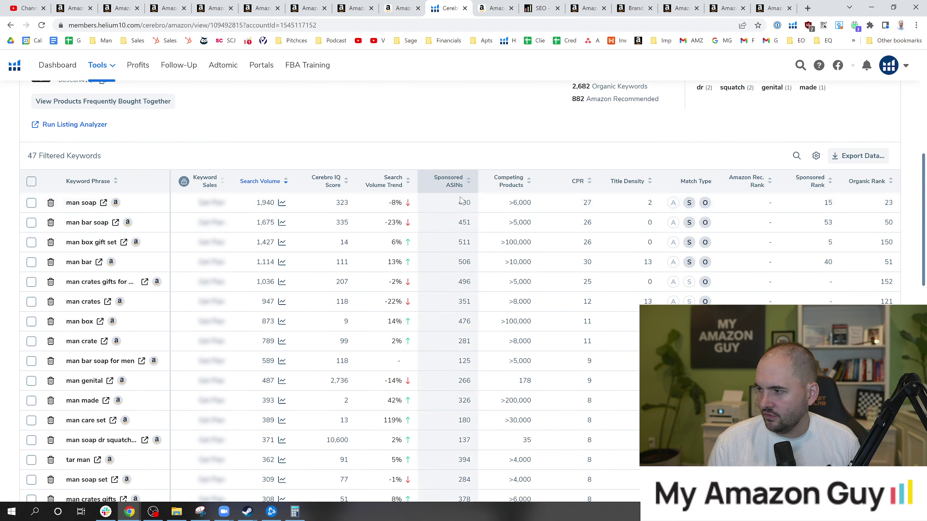
{"action": "scroll", "coordinate": [94, 277], "scroll_direction": "up", "scroll_amount": 3}
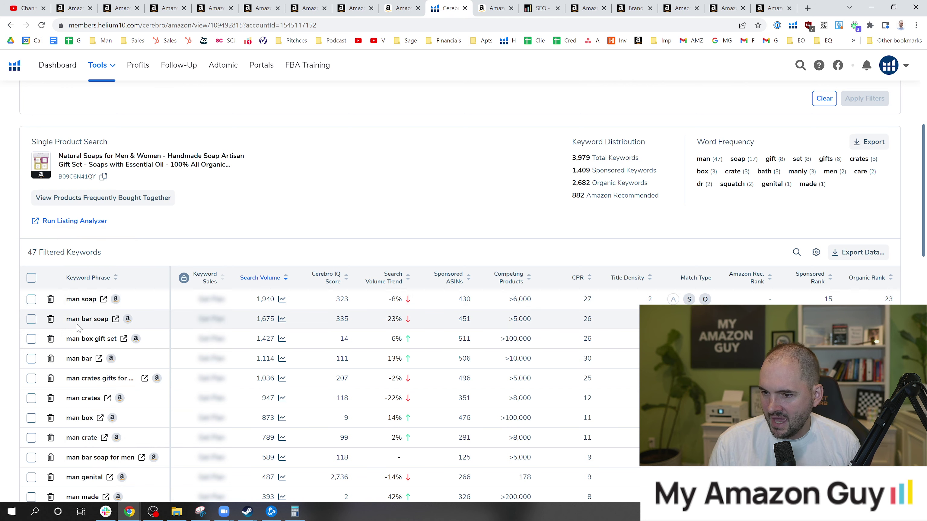
{"action": "scroll", "coordinate": [894, 285], "scroll_direction": "down", "scroll_amount": 5}
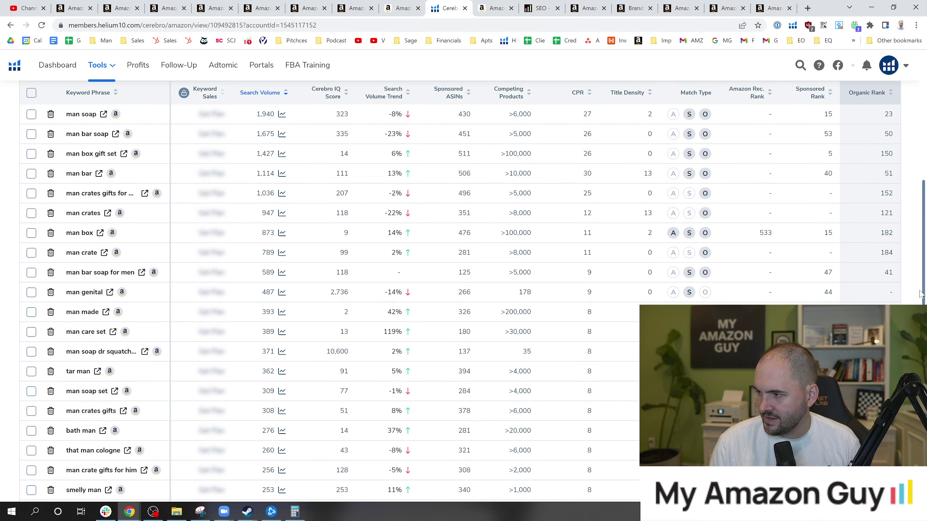
{"action": "left_click_drag", "start_coordinate": [920, 295], "coordinate": [920, 372]}
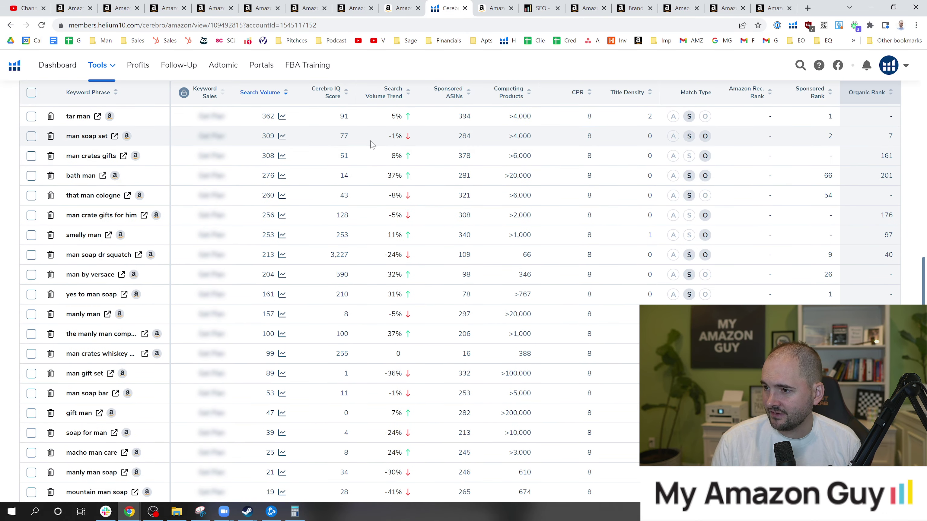
{"action": "double_click", "coordinate": [887, 136]}
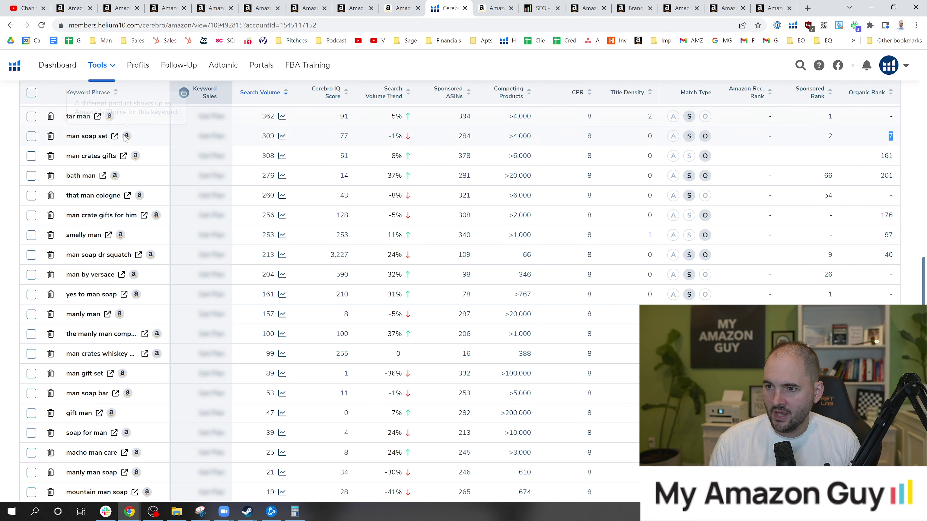
Step: Browse Amazon results for 'man soap set', then return to Cerebro's keyword list
{"action": "left_click", "coordinate": [115, 136]}
{"action": "scroll", "coordinate": [499, 218], "scroll_direction": "down", "scroll_amount": 5}
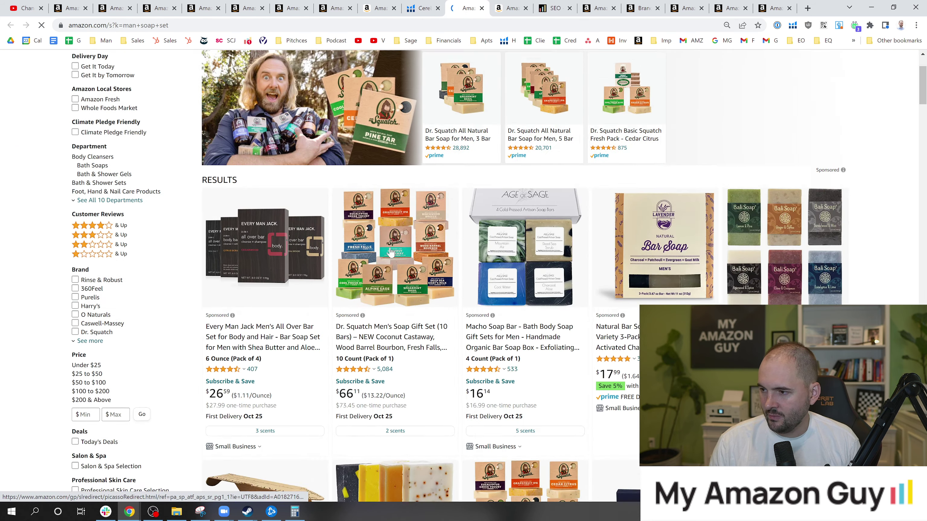
{"action": "scroll", "coordinate": [498, 218], "scroll_direction": "down", "scroll_amount": 10}
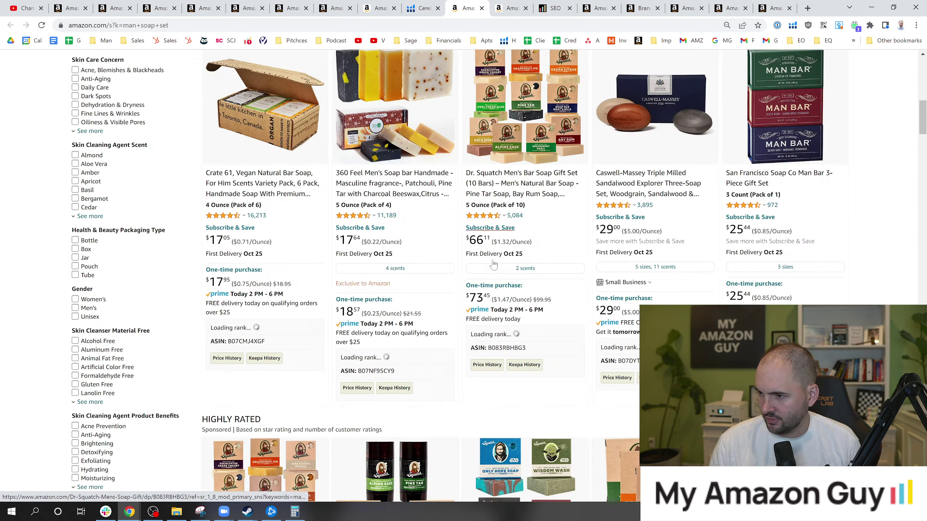
{"action": "scroll", "coordinate": [493, 265], "scroll_direction": "down", "scroll_amount": 10}
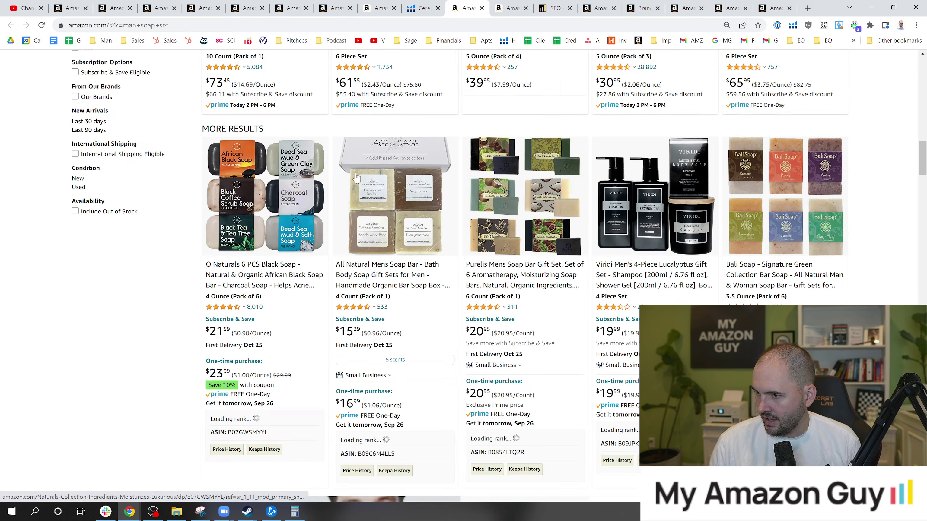
{"action": "scroll", "coordinate": [364, 209], "scroll_direction": "up", "scroll_amount": 15}
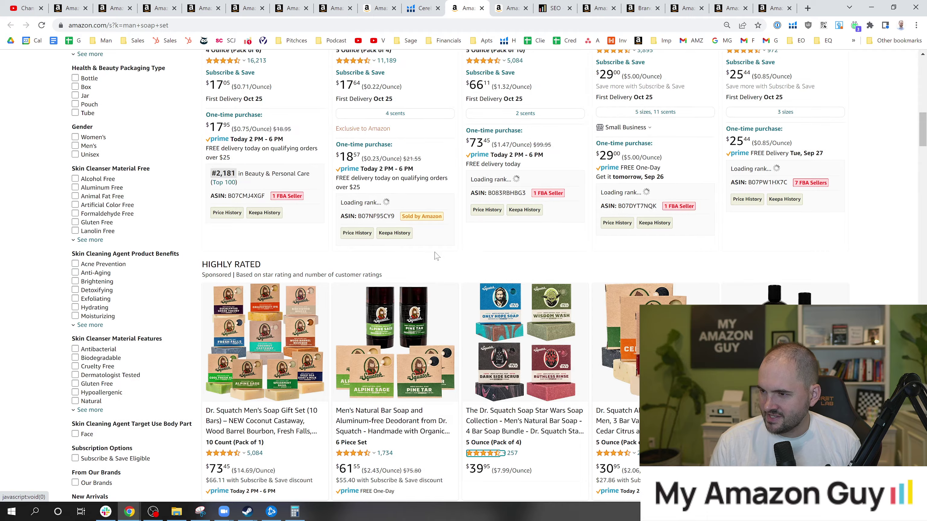
{"action": "scroll", "coordinate": [365, 266], "scroll_direction": "up", "scroll_amount": 6}
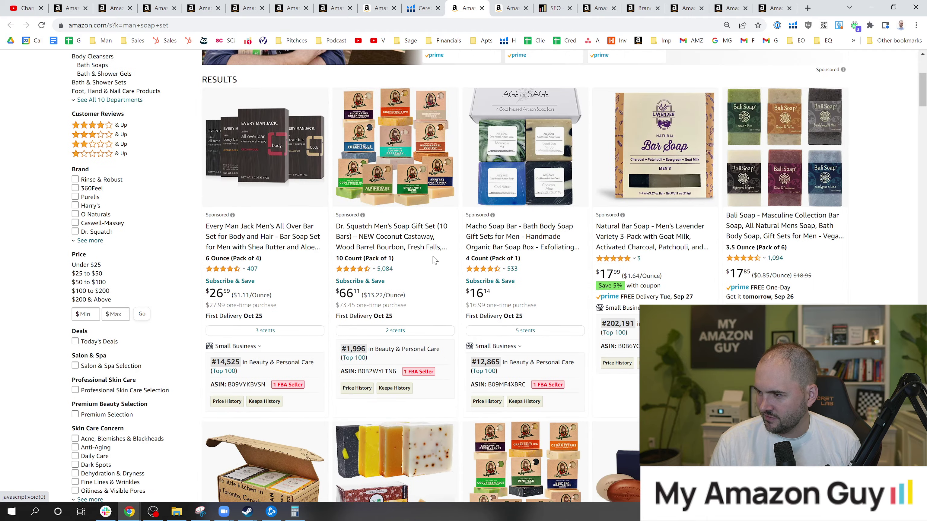
{"action": "scroll", "coordinate": [276, 289], "scroll_direction": "down", "scroll_amount": 4}
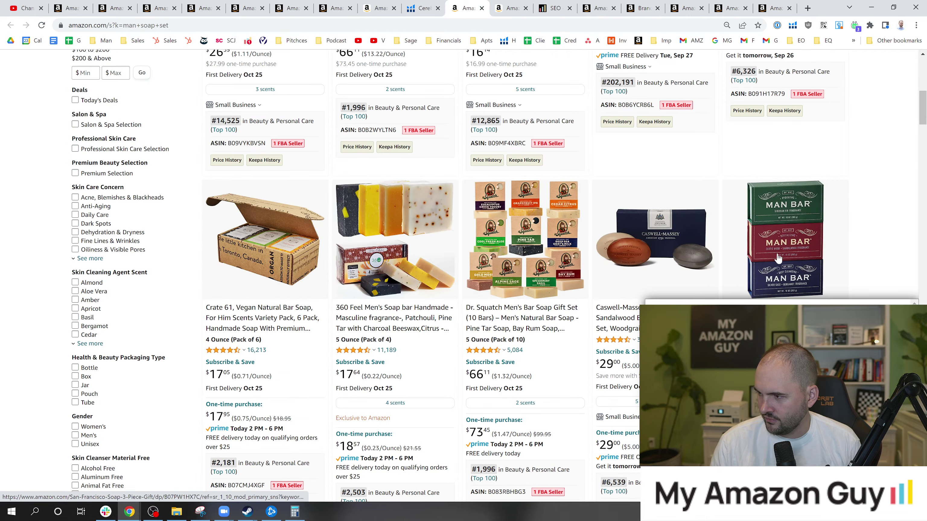
{"action": "scroll", "coordinate": [292, 303], "scroll_direction": "down", "scroll_amount": 9}
{"action": "scroll", "coordinate": [299, 311], "scroll_direction": "down", "scroll_amount": 7}
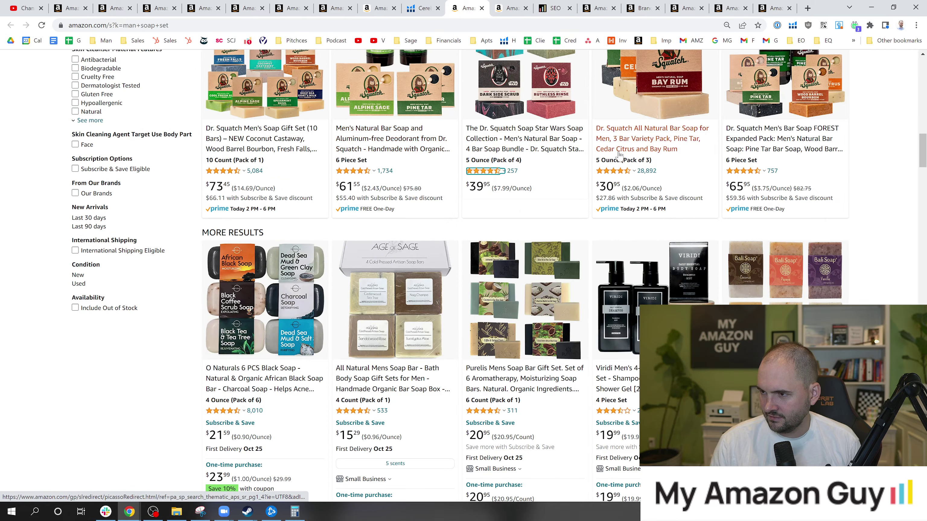
{"action": "scroll", "coordinate": [449, 201], "scroll_direction": "up", "scroll_amount": 1}
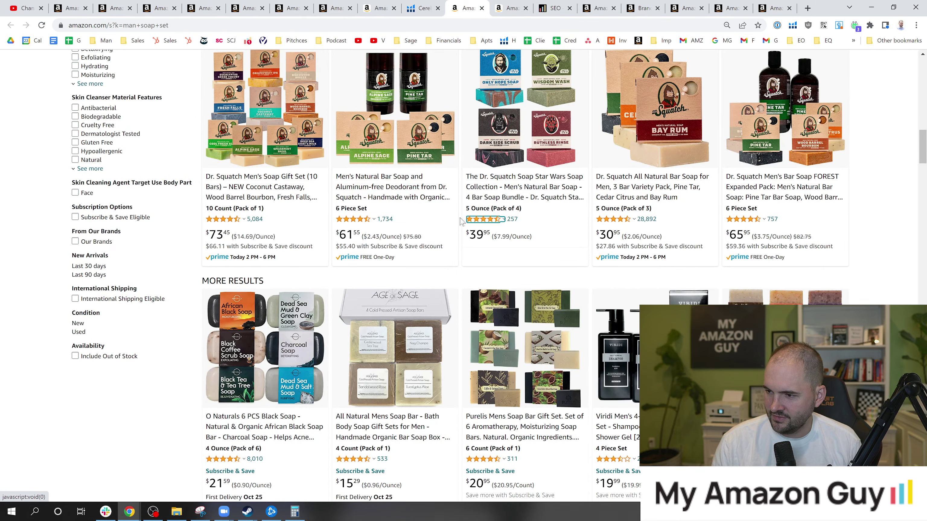
{"action": "scroll", "coordinate": [350, 261], "scroll_direction": "down", "scroll_amount": 4}
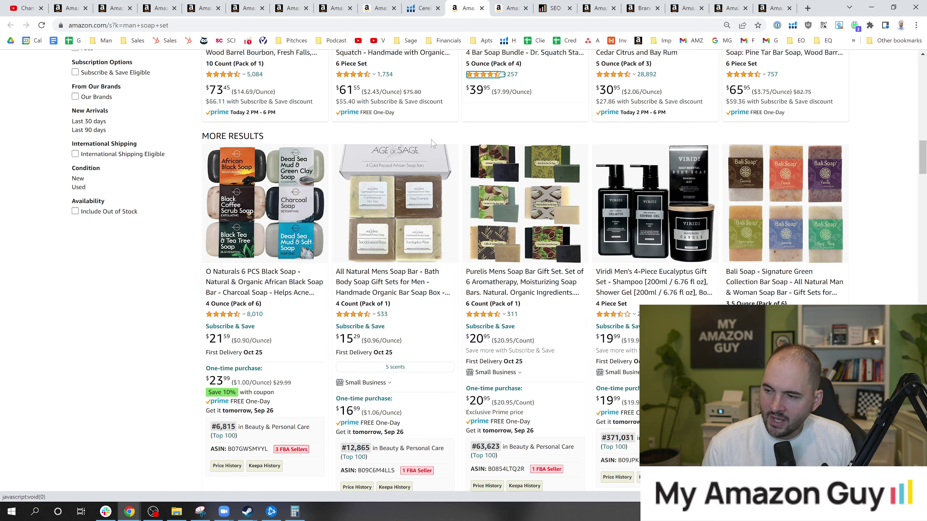
{"action": "left_click", "coordinate": [421, 9]}
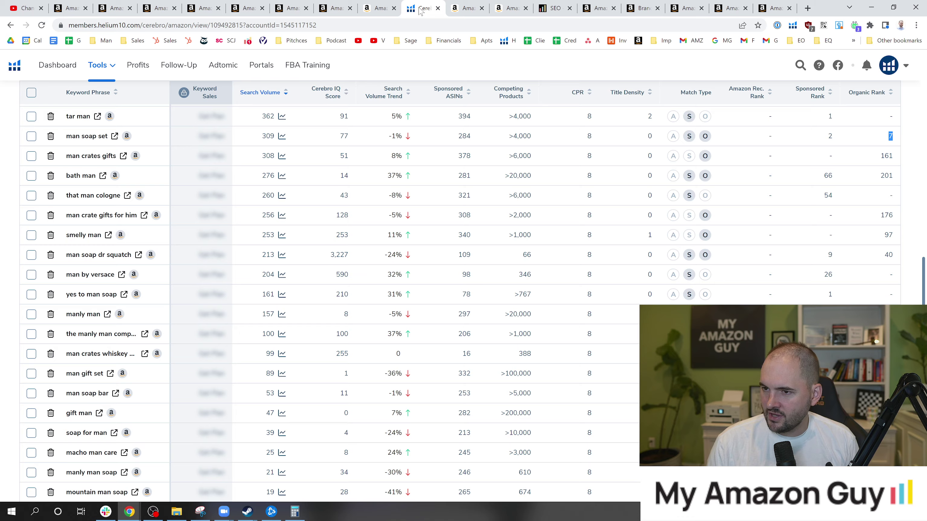
{"action": "scroll", "coordinate": [220, 249], "scroll_direction": "up", "scroll_amount": 3}
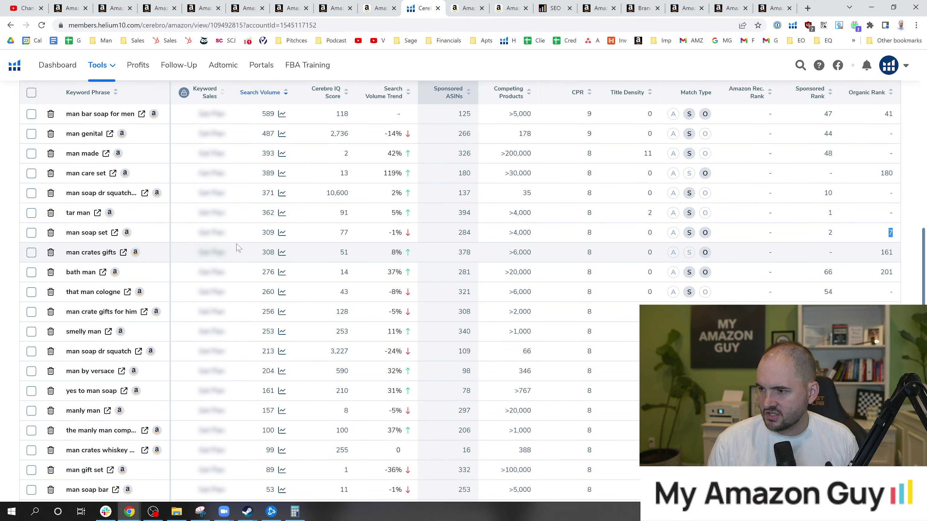
Step: Insert 'Men Soap' after 'Moisturizing' in the MACHO-SOAP8469 product name
{"action": "left_click", "coordinate": [334, 8]}
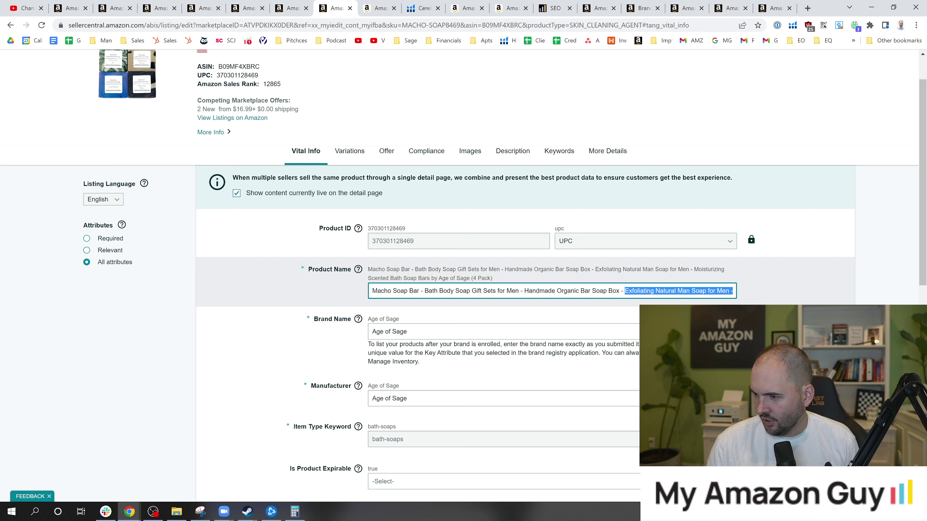
{"action": "left_click", "coordinate": [691, 291]}
{"action": "mouse_move", "coordinate": [699, 290]}
{"action": "left_mouse_down"}
{"action": "mouse_move", "coordinate": [735, 291]}
{"action": "mouse_move", "coordinate": [704, 291]}
{"action": "left_mouse_up"}
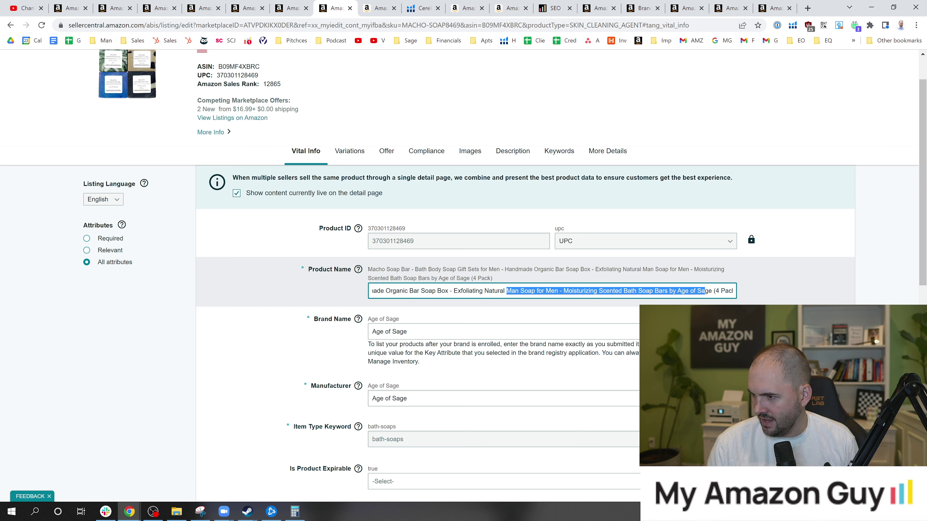
{"action": "left_click", "coordinate": [537, 291]}
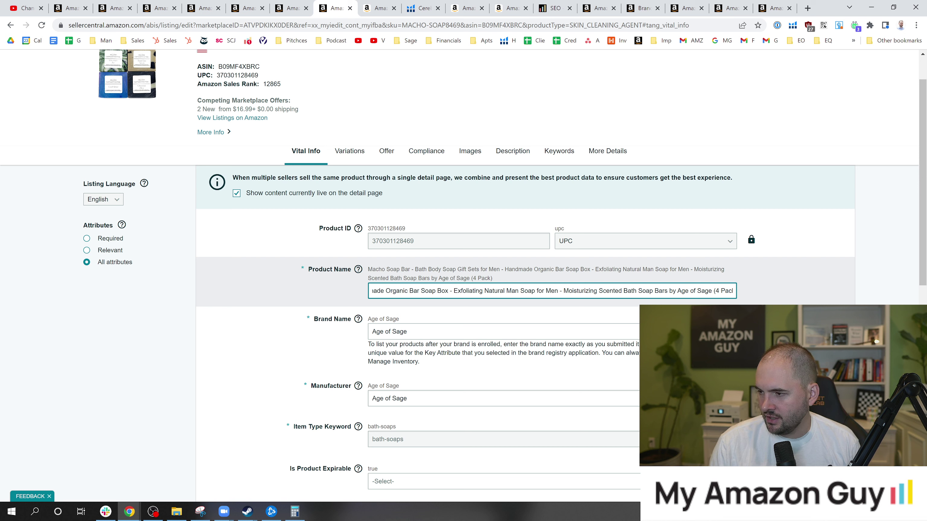
{"action": "type", "text": "Men Soap"}
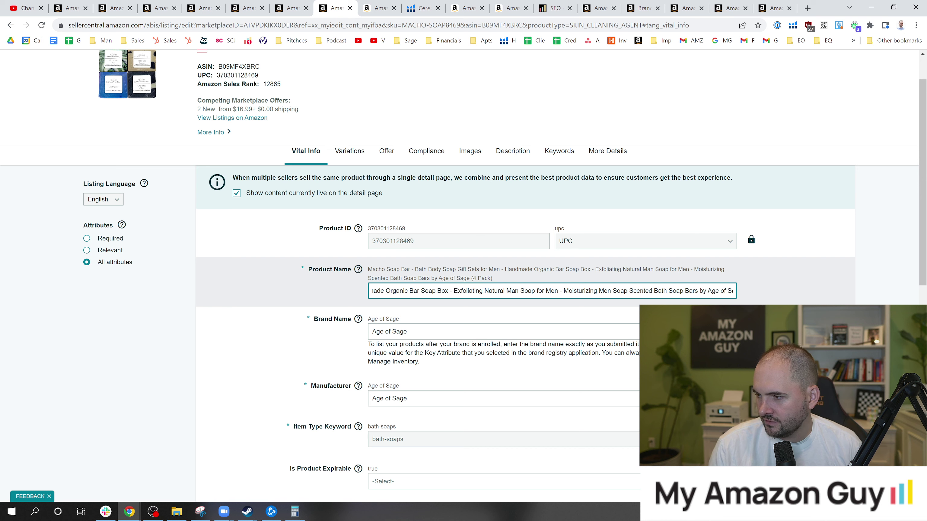
Step: Delete the repeated 'Soap' after Bath and change 'Men' to 'Mens' in the title
{"action": "double_click", "coordinate": [677, 291]}
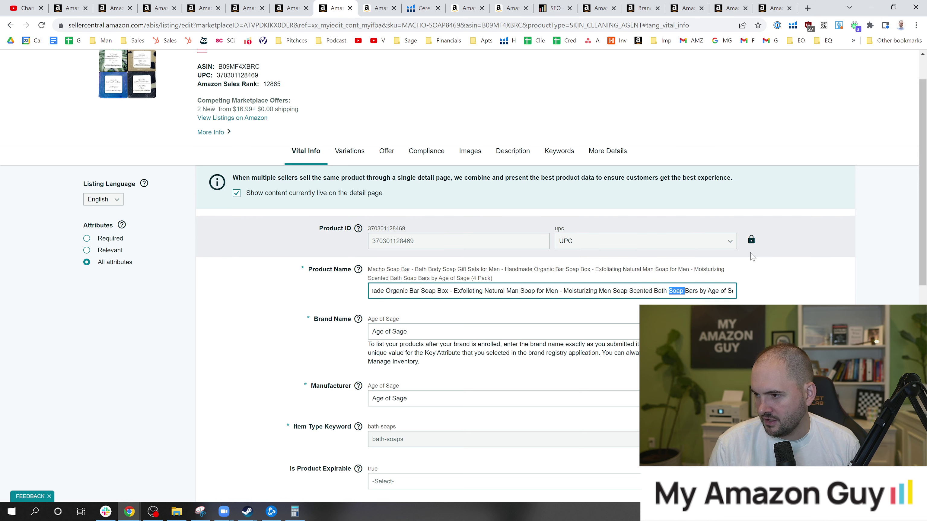
{"action": "key", "text": "BackSpace"}
{"action": "key", "text": "BackSpace"}
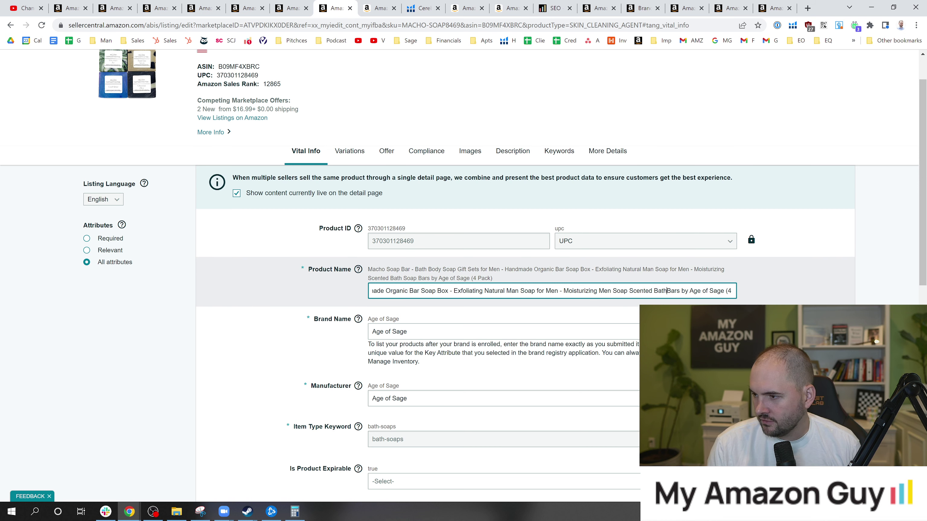
{"action": "type", "text": "s"}
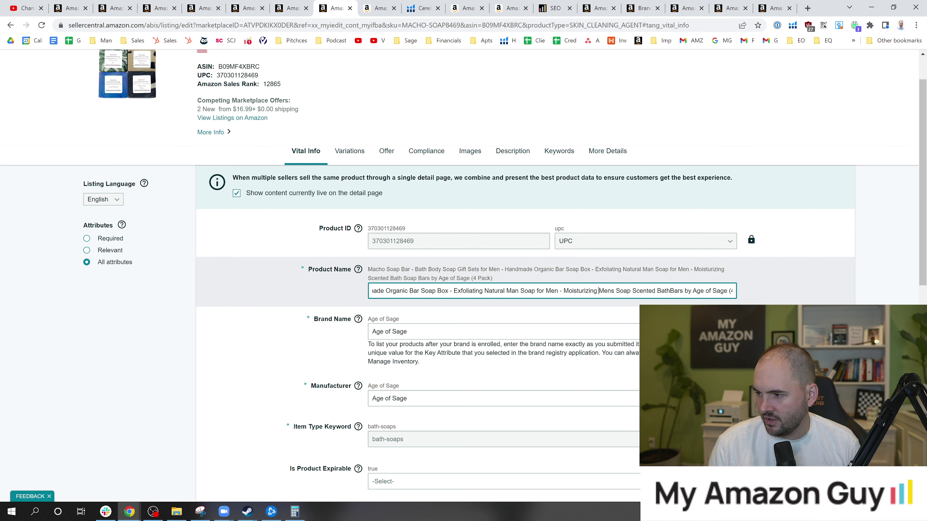
{"action": "left_click_drag", "start_coordinate": [599, 291], "coordinate": [624, 291]}
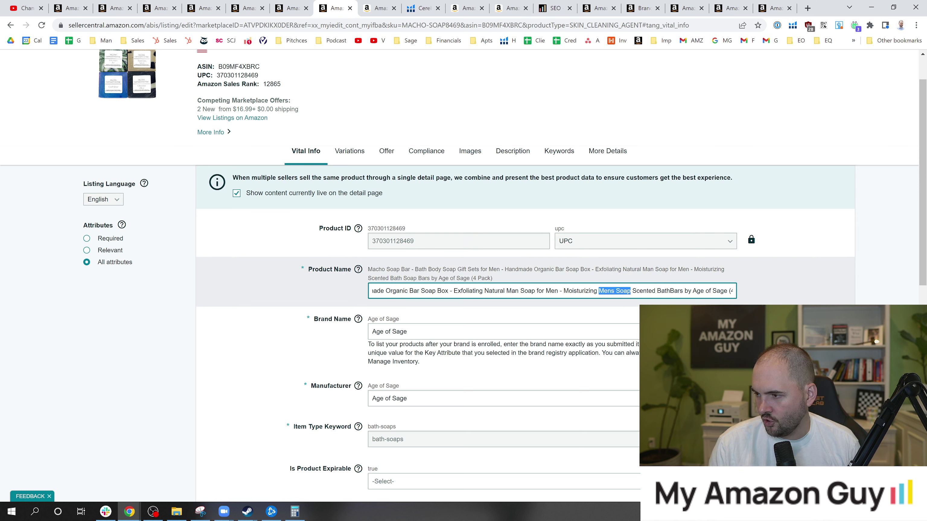
{"action": "left_click", "coordinate": [669, 291]}
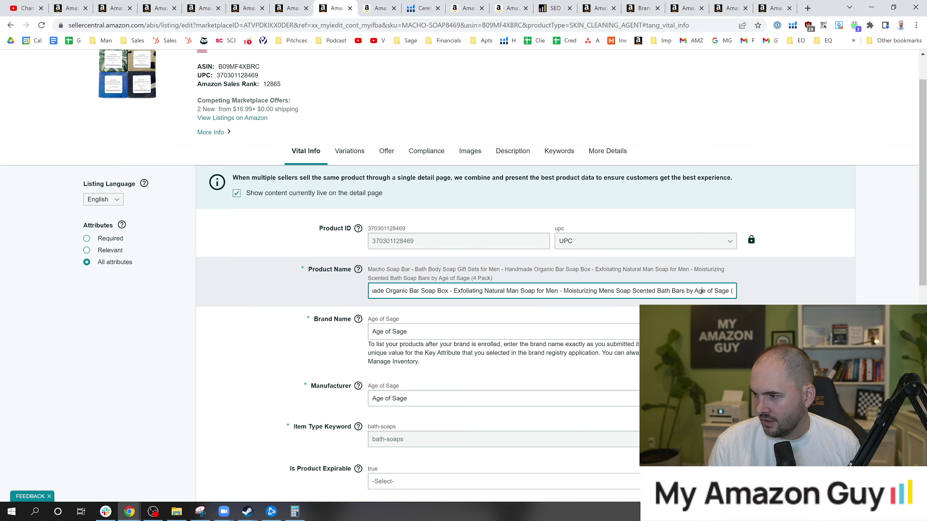
{"action": "left_click_drag", "start_coordinate": [704, 291], "coordinate": [744, 294]}
{"action": "left_click", "coordinate": [756, 290]}
{"action": "mouse_move", "coordinate": [350, 277]}
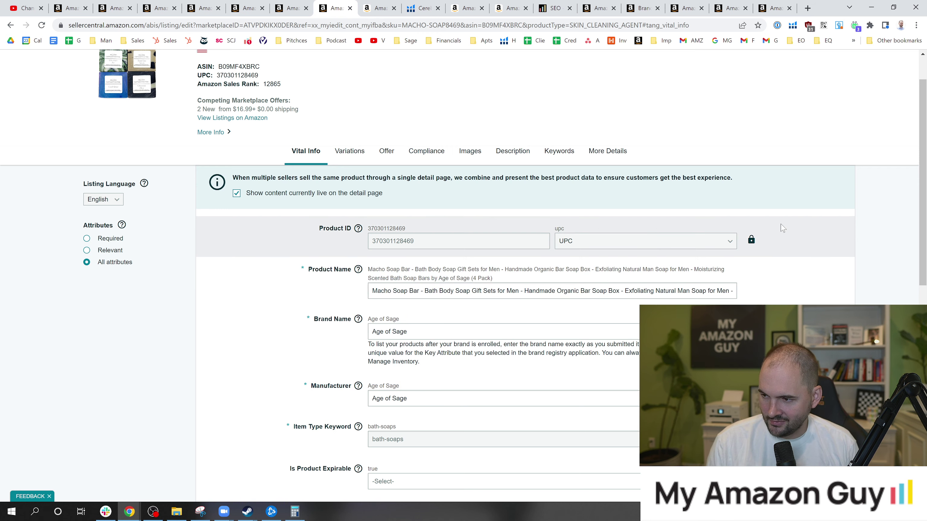
{"action": "scroll", "coordinate": [923, 179], "scroll_direction": "down", "scroll_amount": 1}
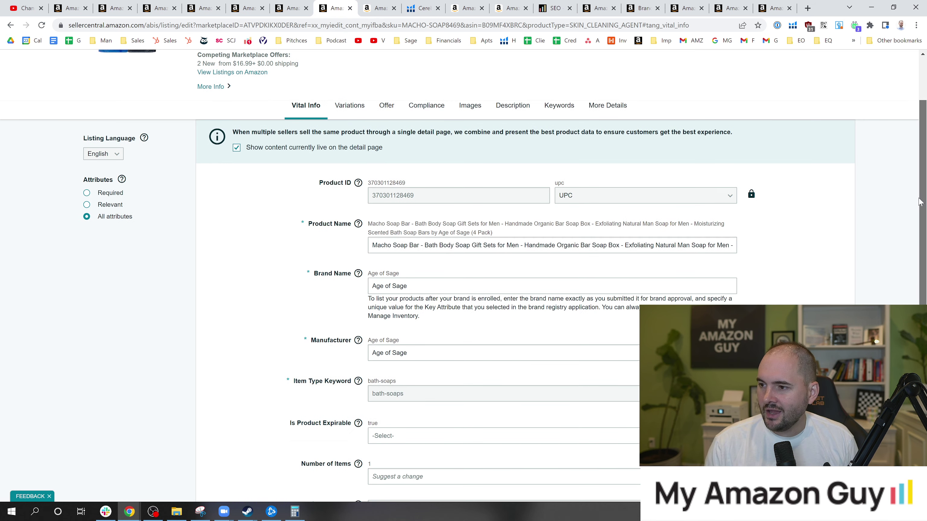
{"action": "mouse_move", "coordinate": [359, 224]}
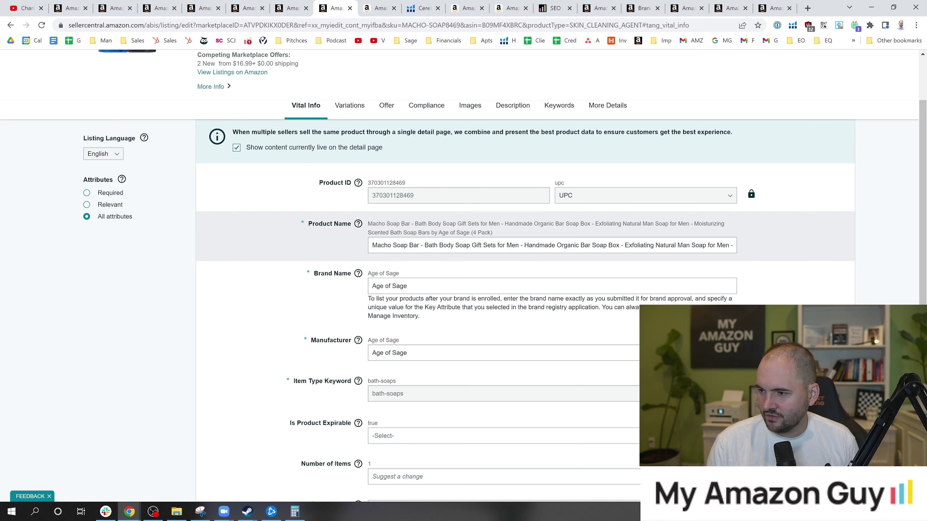
{"action": "scroll", "coordinate": [925, 217], "scroll_direction": "down", "scroll_amount": 1}
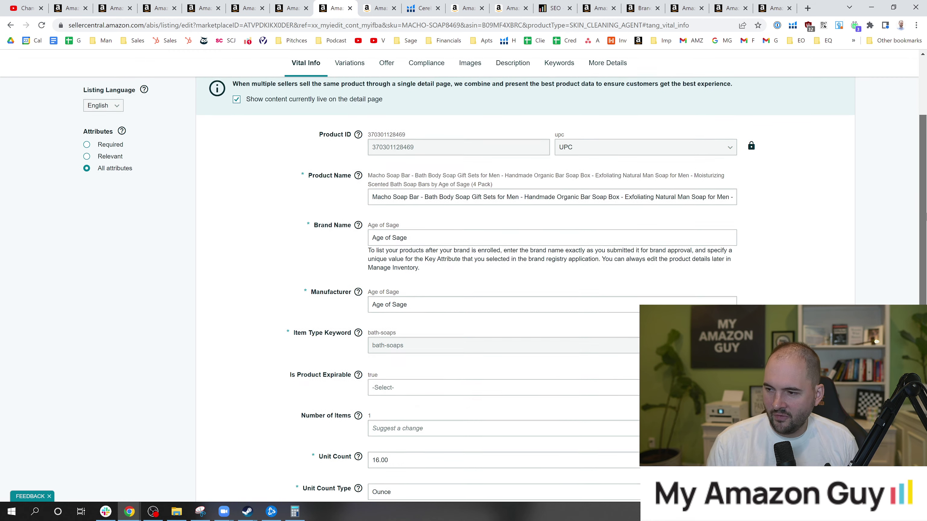
{"action": "left_click_drag", "start_coordinate": [925, 217], "coordinate": [925, 236]}
{"action": "left_click_drag", "start_coordinate": [293, 288], "coordinate": [346, 292]}
{"action": "left_click", "coordinate": [414, 300]}
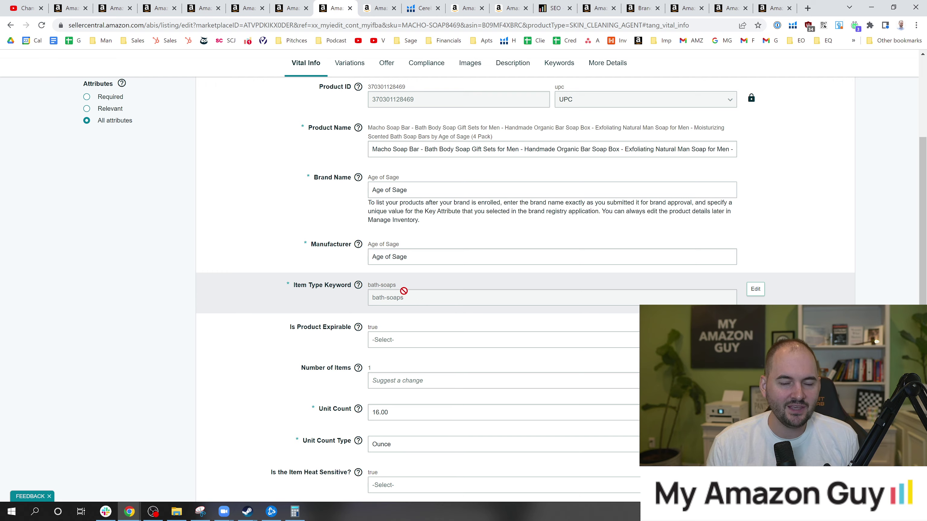
Step: Reload the B09MF4XBRC product page and display Helium 10's one-year price and sales-rank chart
{"action": "left_click", "coordinate": [383, 3]}
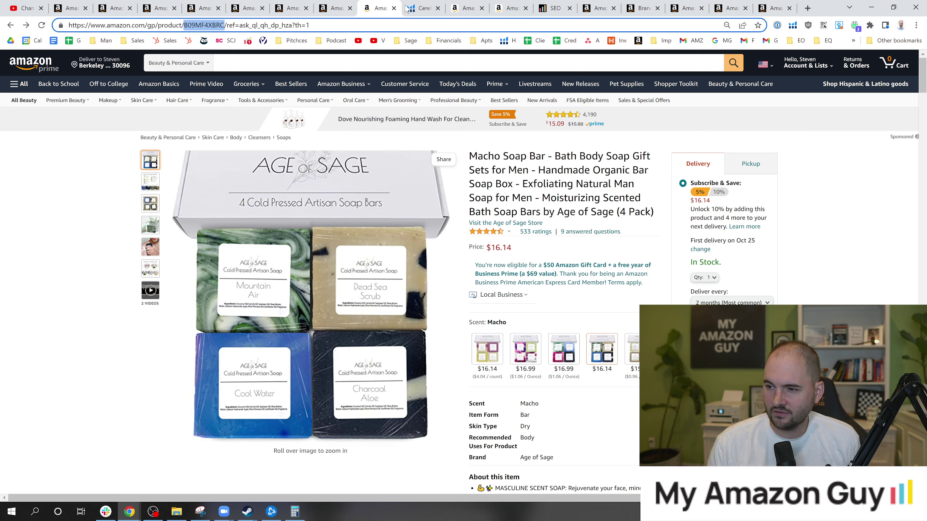
{"action": "scroll", "coordinate": [397, 263], "scroll_direction": "down", "scroll_amount": 10}
{"action": "scroll", "coordinate": [397, 263], "scroll_direction": "up", "scroll_amount": 1}
{"action": "key", "text": "F5"}
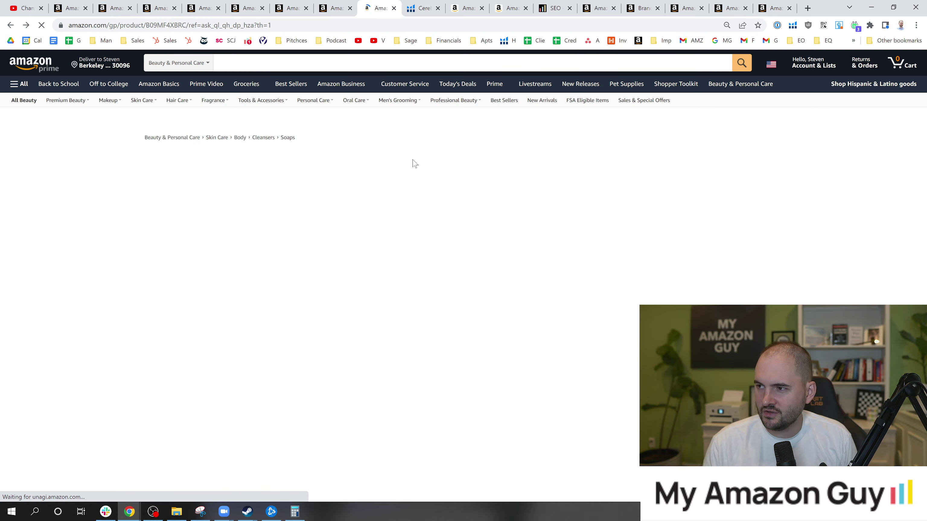
{"action": "left_click", "coordinate": [790, 26]}
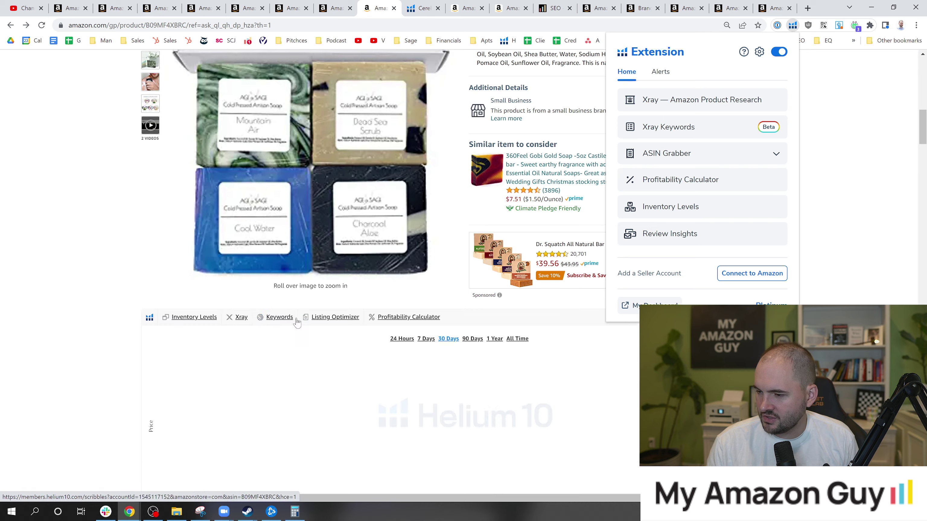
{"action": "left_click", "coordinate": [514, 204]}
{"action": "scroll", "coordinate": [508, 241], "scroll_direction": "down", "scroll_amount": 3}
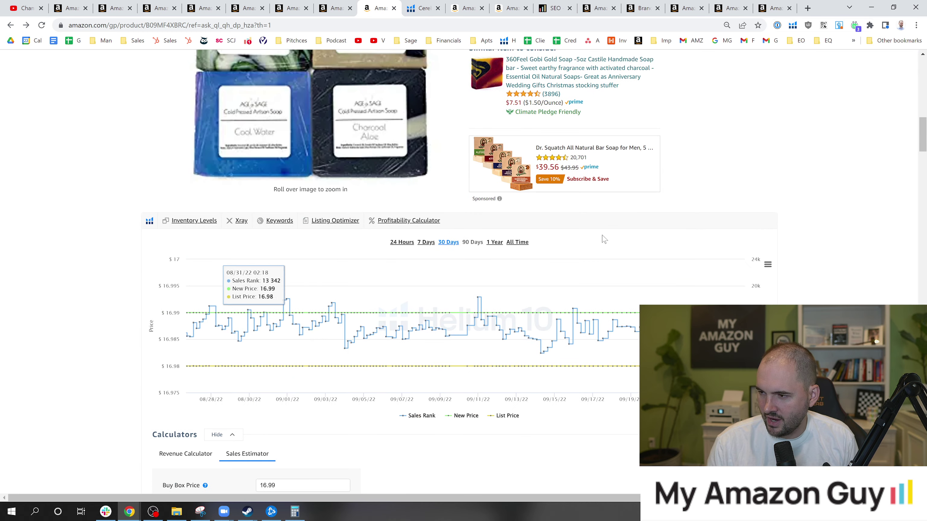
{"action": "left_click", "coordinate": [494, 242]}
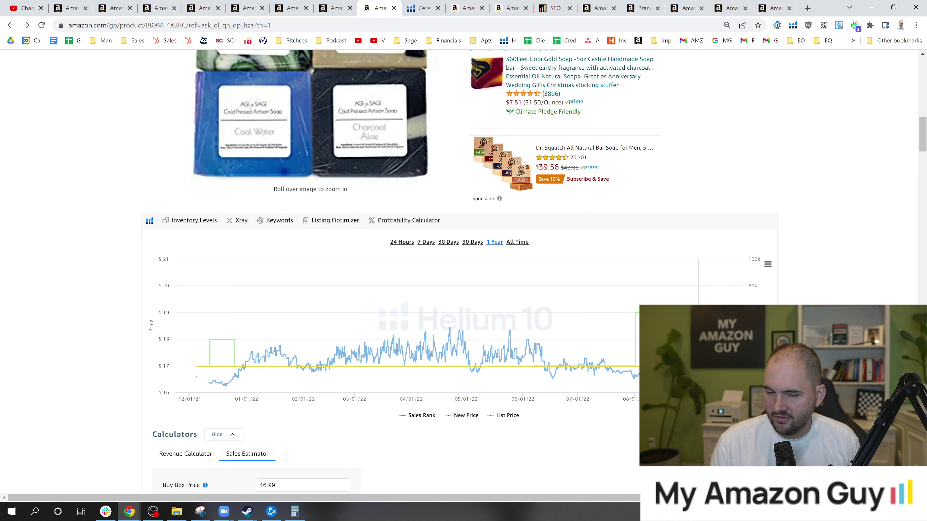
{"action": "scroll", "coordinate": [635, 292], "scroll_direction": "down", "scroll_amount": 3}
{"action": "scroll", "coordinate": [460, 256], "scroll_direction": "down", "scroll_amount": 1}
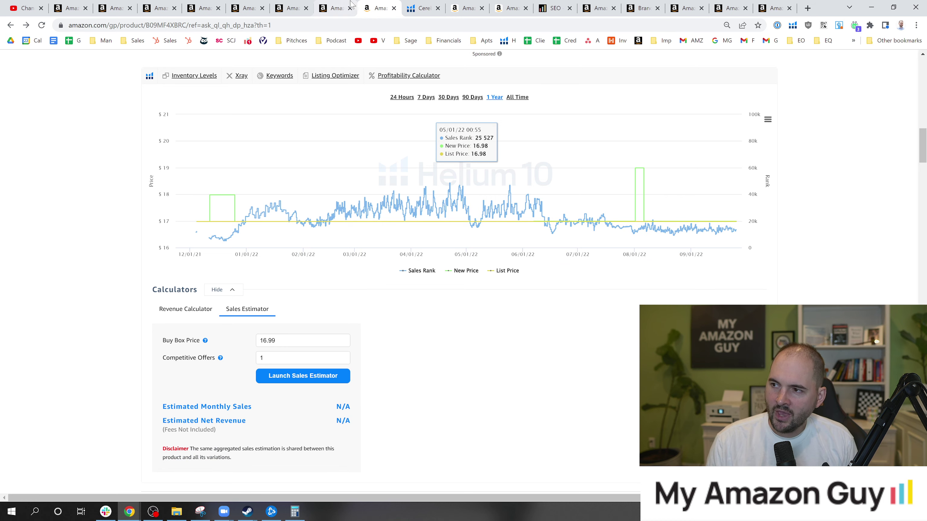
Step: Scroll the My Amazon Guy SEO page between Phase 3 and the Phase 4: Search Query Report section
{"action": "left_click", "coordinate": [552, 5]}
{"action": "scroll", "coordinate": [427, 268], "scroll_direction": "down", "scroll_amount": 5}
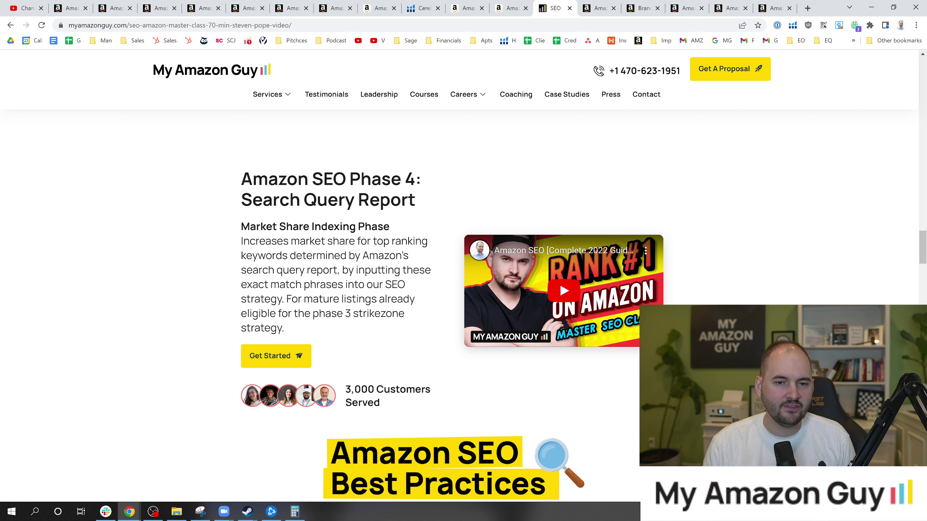
{"action": "scroll", "coordinate": [464, 274], "scroll_direction": "down", "scroll_amount": 1}
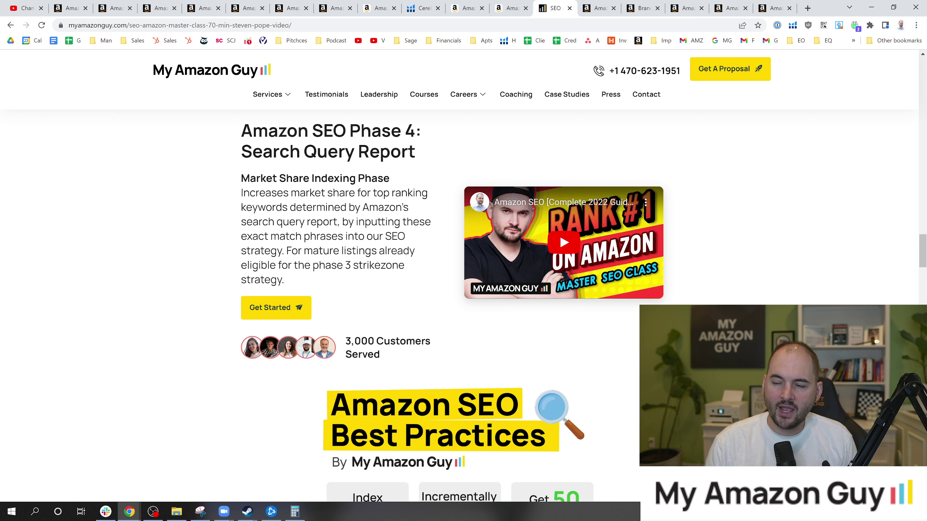
{"action": "scroll", "coordinate": [408, 233], "scroll_direction": "up", "scroll_amount": 8}
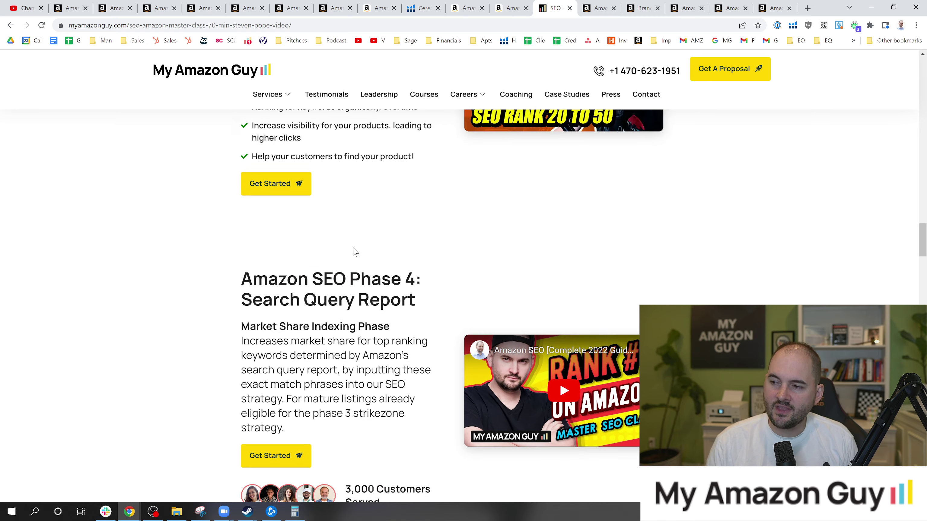
{"action": "scroll", "coordinate": [361, 284], "scroll_direction": "down", "scroll_amount": 3}
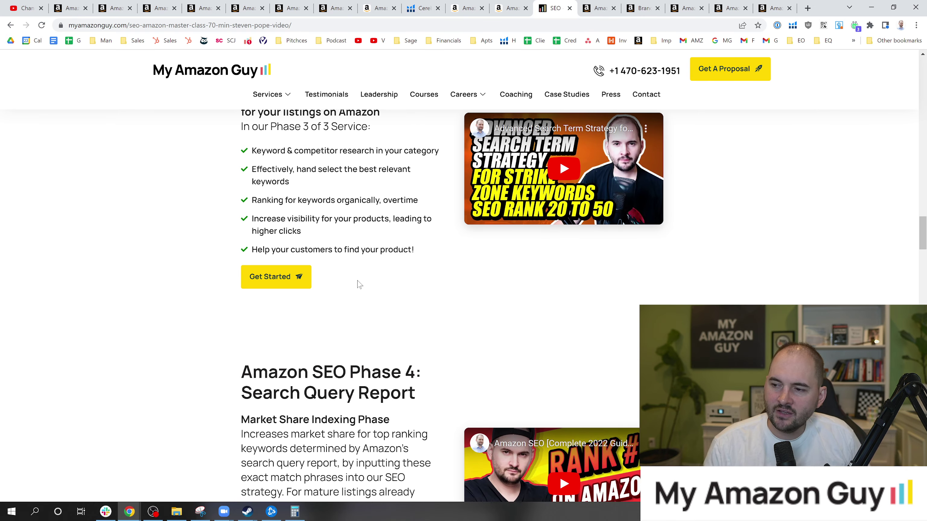
{"action": "scroll", "coordinate": [366, 285], "scroll_direction": "down", "scroll_amount": 3}
{"action": "scroll", "coordinate": [344, 259], "scroll_direction": "down", "scroll_amount": 3}
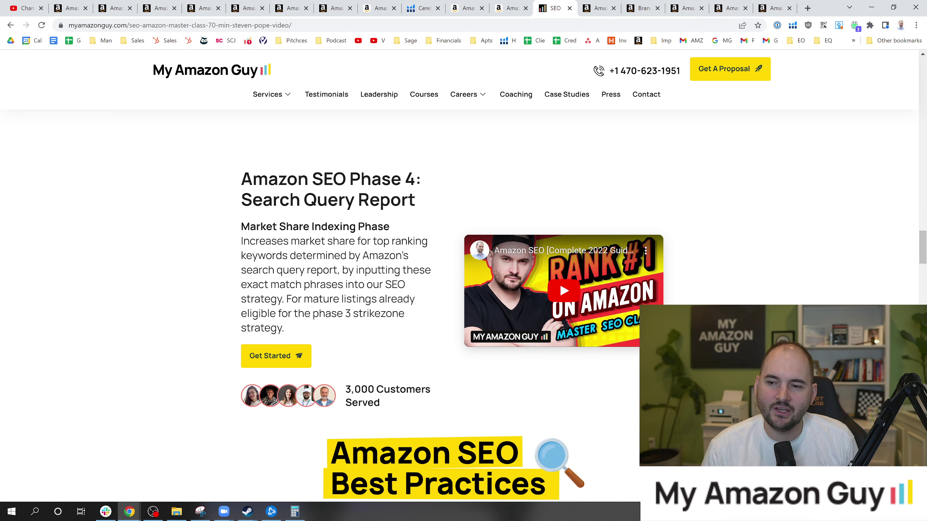
{"action": "scroll", "coordinate": [344, 259], "scroll_direction": "up", "scroll_amount": 2}
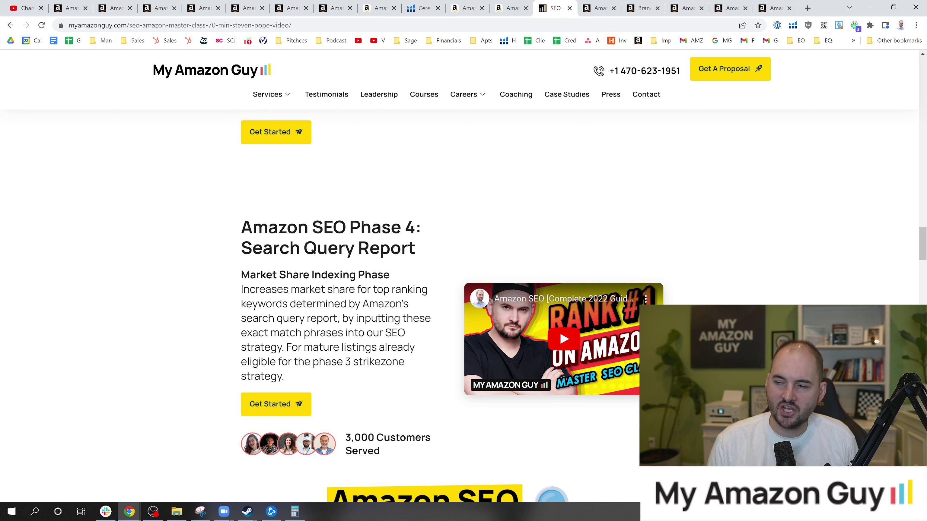
{"action": "scroll", "coordinate": [366, 211], "scroll_direction": "up", "scroll_amount": 7}
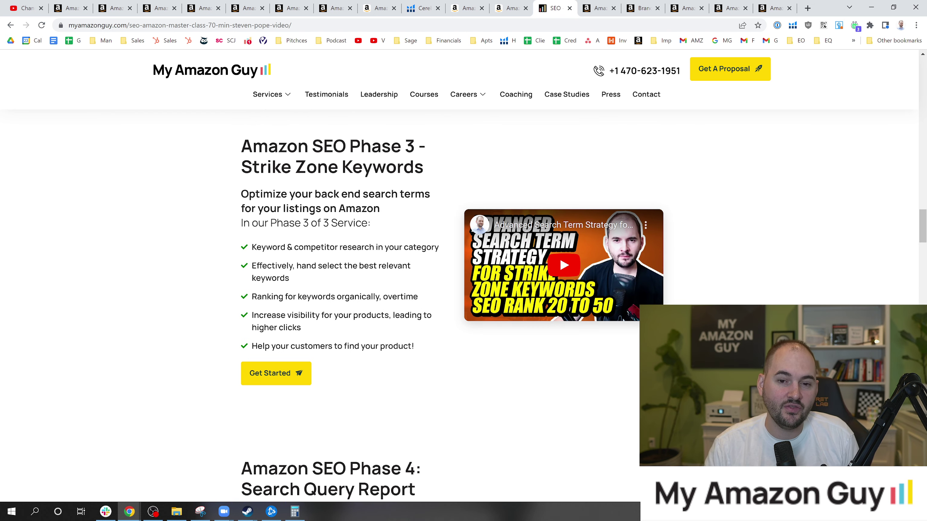
{"action": "scroll", "coordinate": [366, 211], "scroll_direction": "down", "scroll_amount": 8}
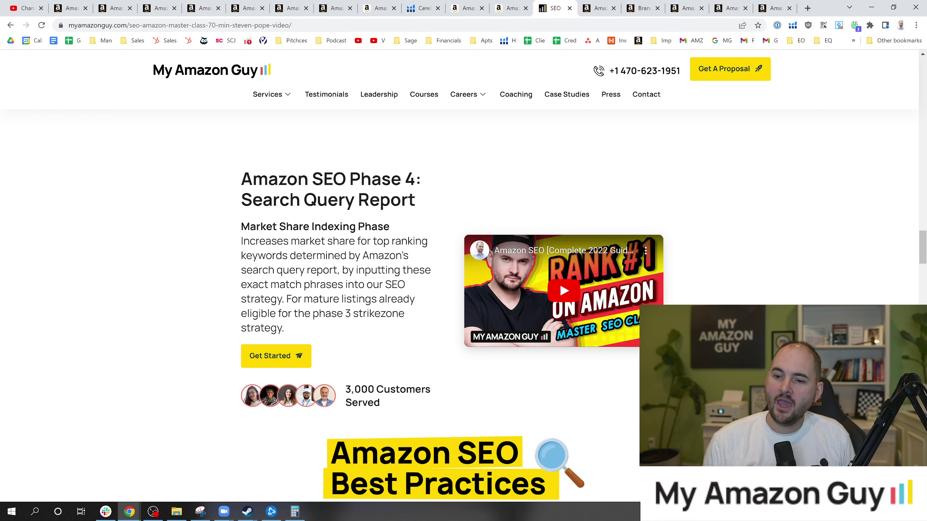
Step: Open Search Query Performance and switch the report to ASIN View
{"action": "key", "text": "ctrl+shift+t"}
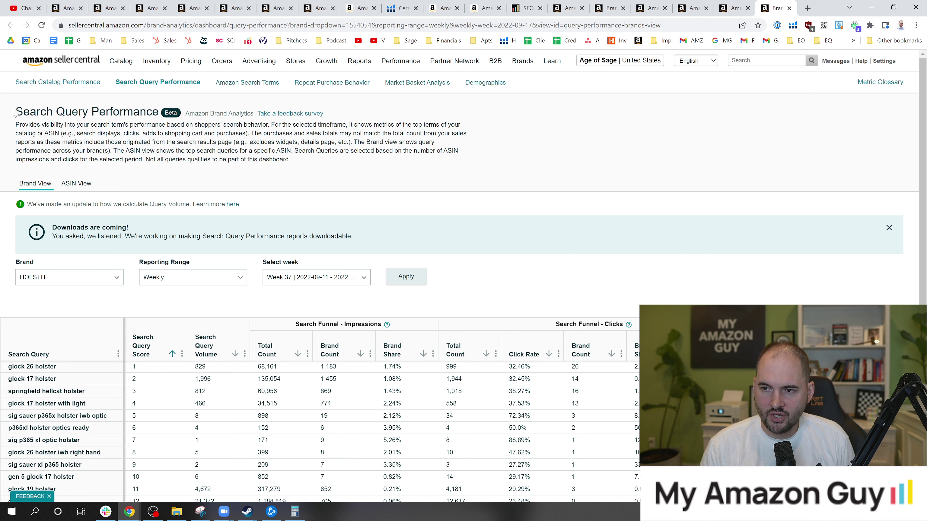
{"action": "left_click_drag", "start_coordinate": [13, 113], "coordinate": [162, 118]}
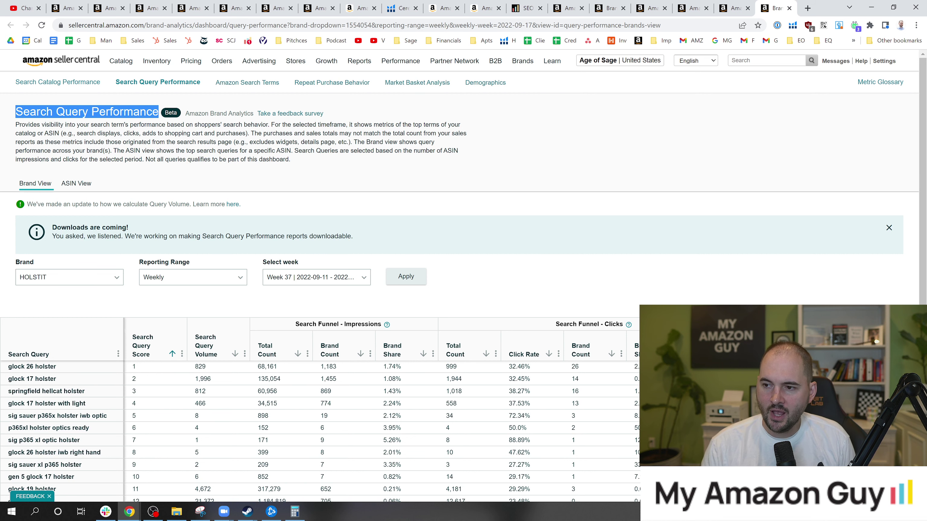
{"action": "left_click", "coordinate": [312, 192]}
{"action": "left_click", "coordinate": [75, 185]}
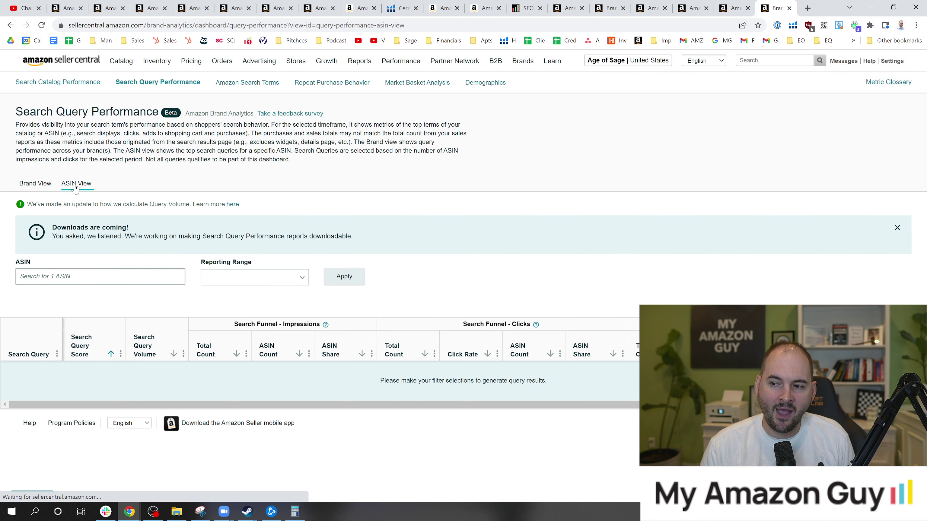
Step: Copy ASIN B09MF4XBRC from the Macho Soap product page and return to the report
{"action": "left_click", "coordinate": [444, 7]}
{"action": "left_click", "coordinate": [479, 7]}
{"action": "left_click", "coordinate": [353, 6]}
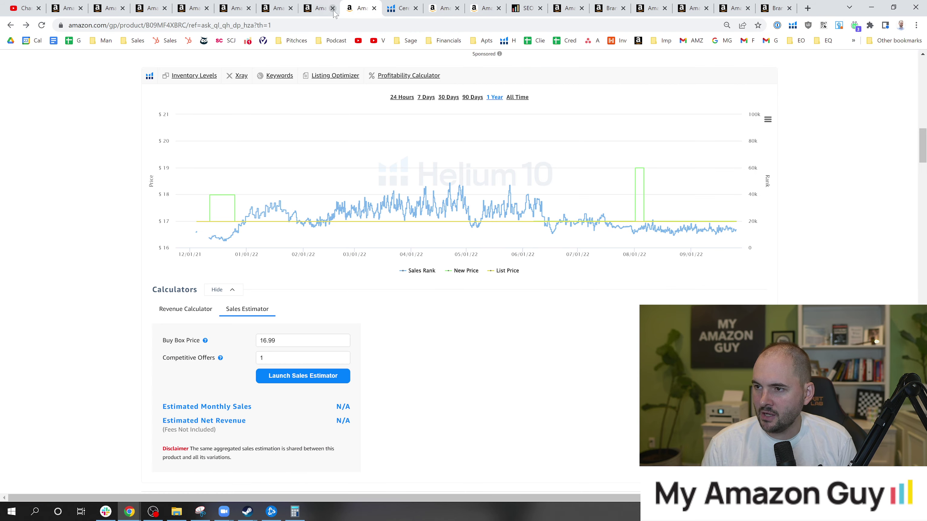
{"action": "double_click", "coordinate": [204, 25]}
{"action": "key", "text": "ctrl+c"}
{"action": "left_click", "coordinate": [564, 6]}
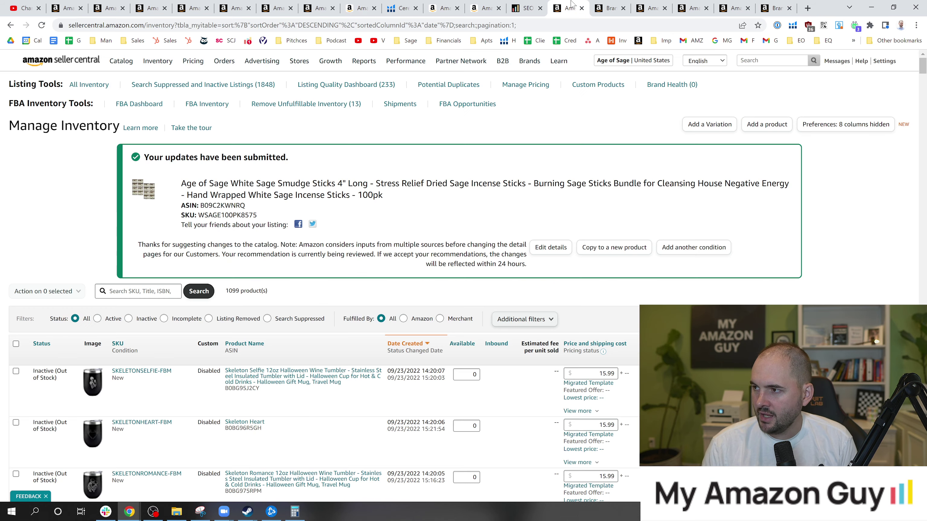
{"action": "left_click", "coordinate": [608, 7]}
{"action": "left_click", "coordinate": [650, 7]}
{"action": "left_click", "coordinate": [689, 7]}
{"action": "left_click", "coordinate": [733, 7]}
{"action": "left_click", "coordinate": [775, 6]}
Step: Run the report for ASIN B09MF4XBRC with Monthly range, year 2022, month August
{"action": "left_click", "coordinate": [87, 276]}
{"action": "key", "text": "ctrl+v"}
{"action": "left_click", "coordinate": [344, 277]}
{"action": "left_click", "coordinate": [274, 280]}
{"action": "left_click", "coordinate": [239, 313]}
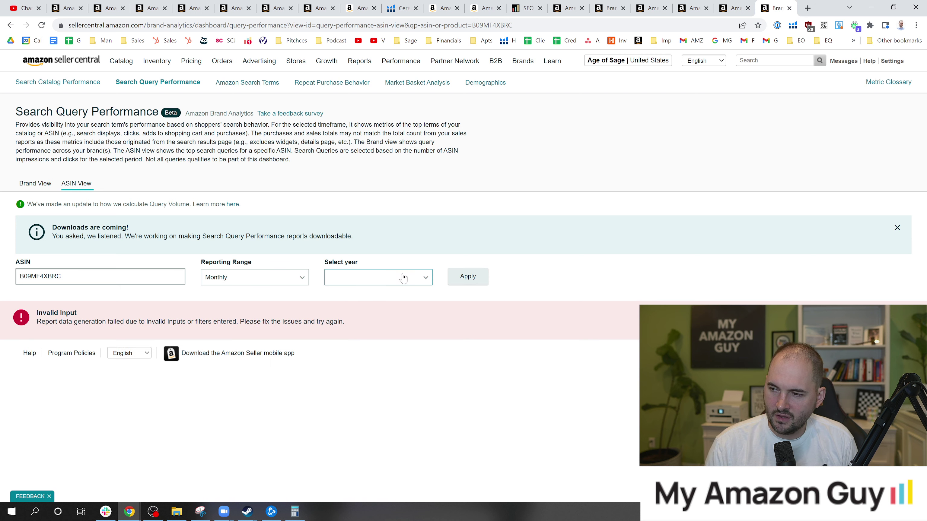
{"action": "left_click", "coordinate": [409, 277]}
{"action": "left_click", "coordinate": [380, 294]}
{"action": "left_click", "coordinate": [525, 283]}
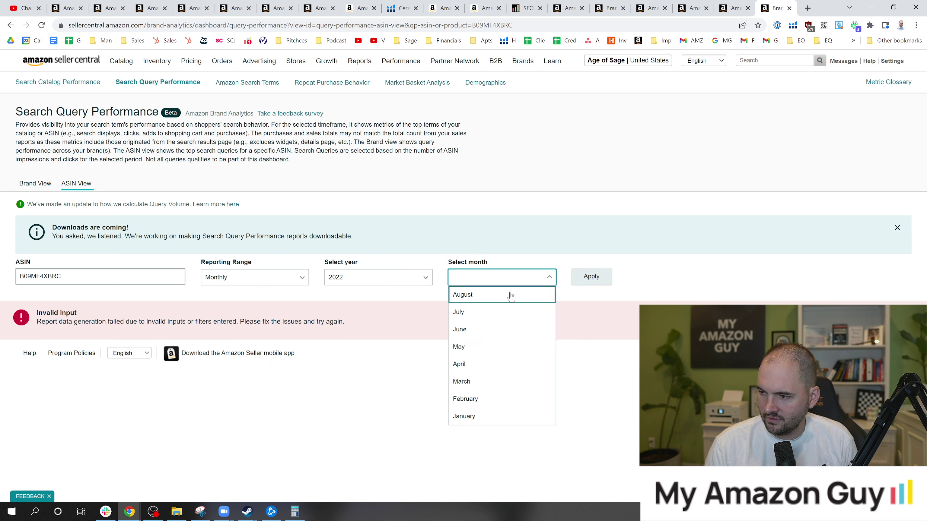
{"action": "left_click", "coordinate": [505, 297]}
{"action": "left_click", "coordinate": [597, 284]}
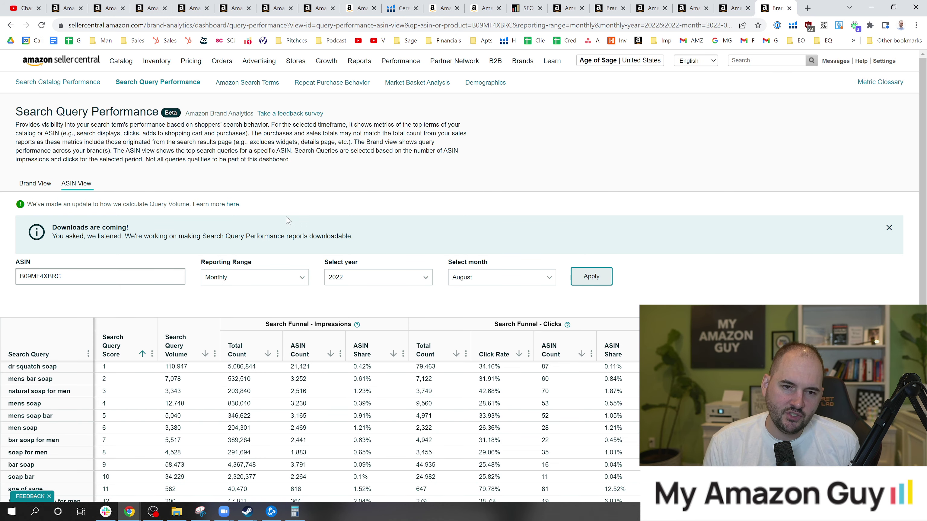
{"action": "scroll", "coordinate": [286, 218], "scroll_direction": "down", "scroll_amount": 1}
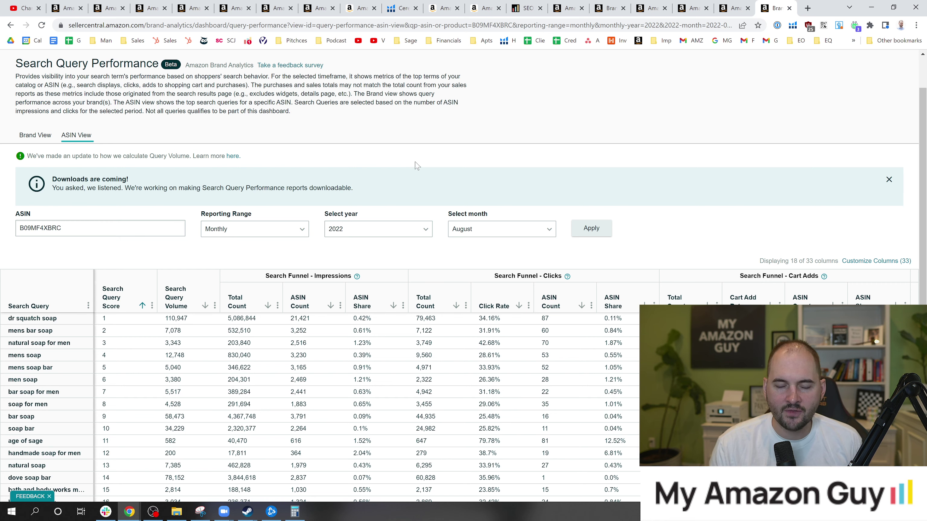
{"action": "scroll", "coordinate": [405, 190], "scroll_direction": "down", "scroll_amount": 3}
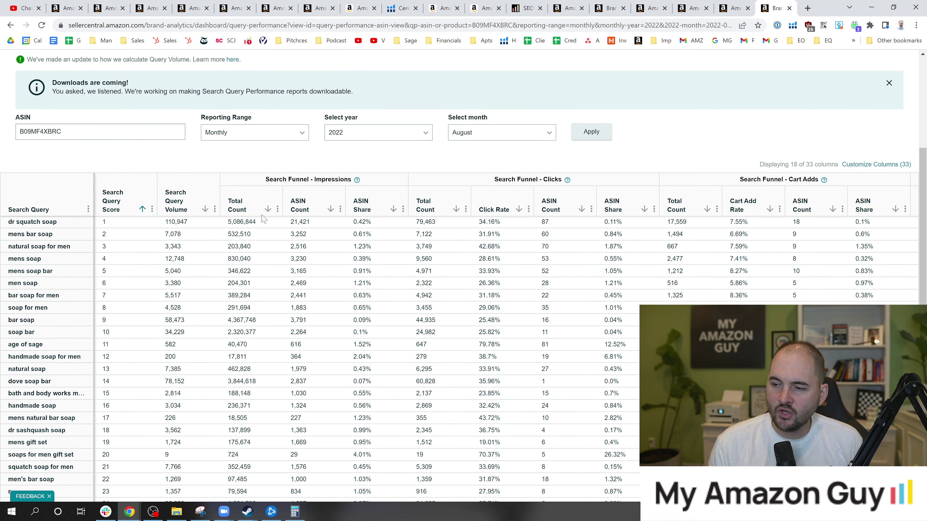
{"action": "left_click_drag", "start_coordinate": [190, 223], "coordinate": [161, 225]}
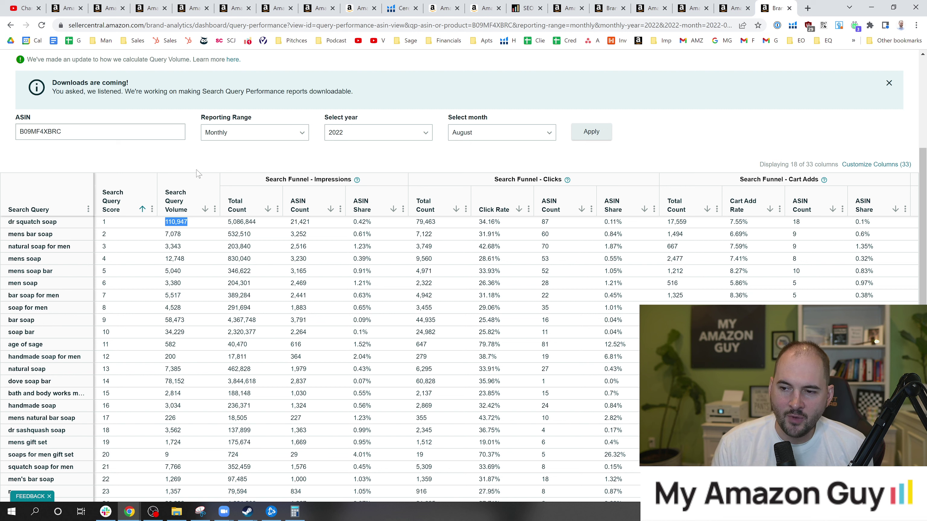
{"action": "left_click", "coordinate": [186, 152]}
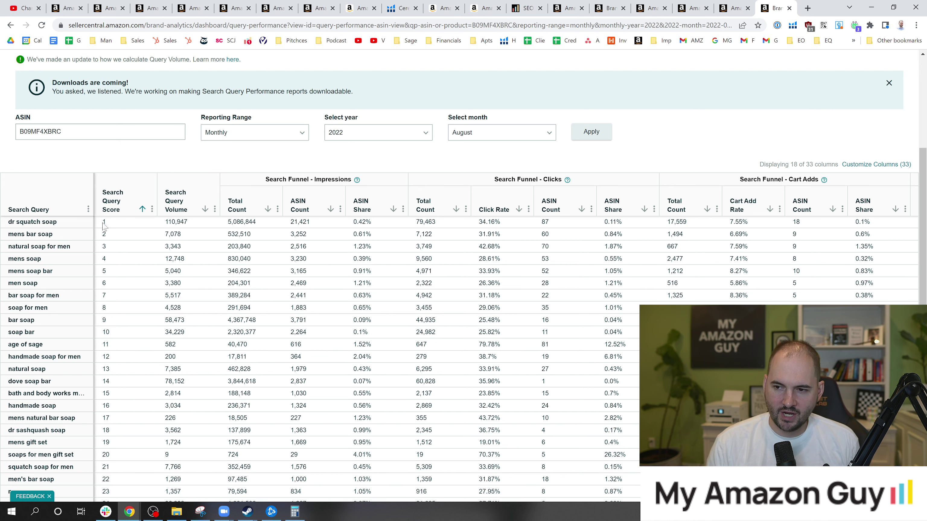
{"action": "left_click_drag", "start_coordinate": [50, 236], "coordinate": [7, 242]}
{"action": "double_click", "coordinate": [104, 234]}
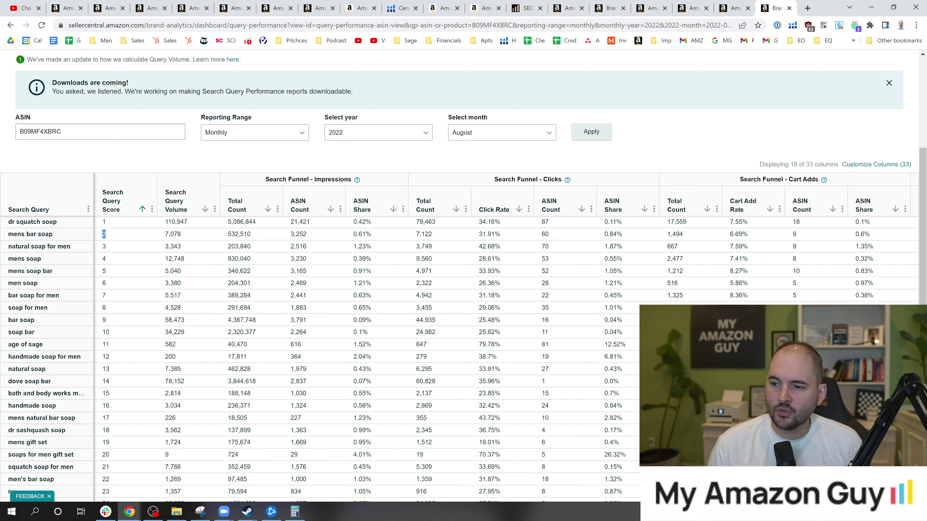
{"action": "left_click", "coordinate": [187, 168]}
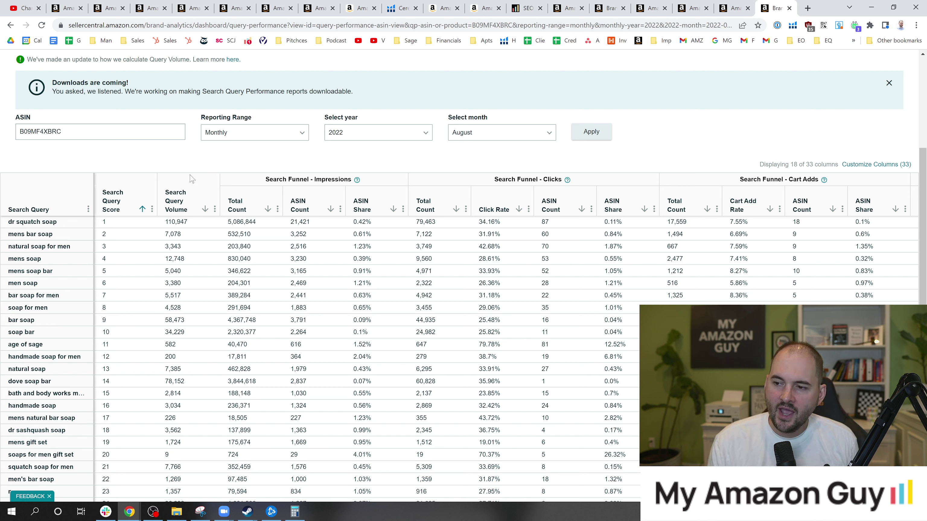
{"action": "left_click_drag", "start_coordinate": [71, 231], "coordinate": [6, 240]}
{"action": "left_click", "coordinate": [123, 154]}
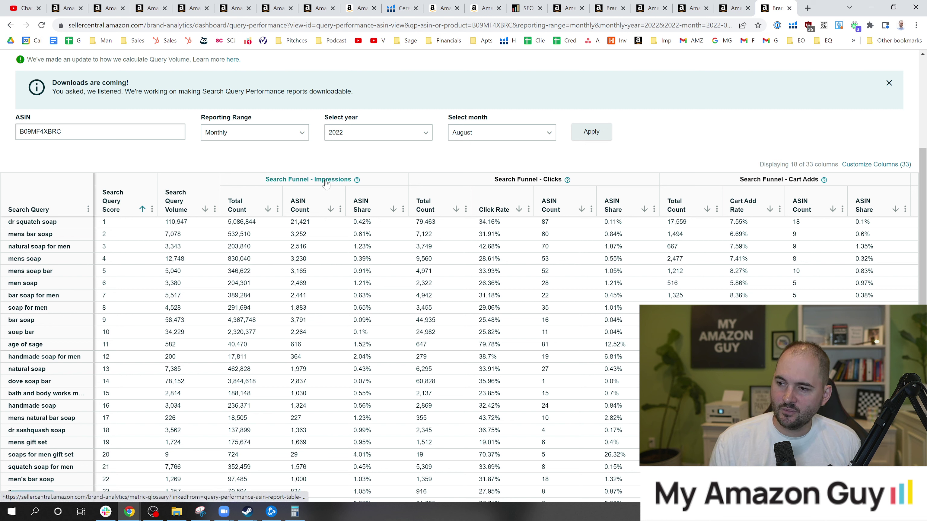
{"action": "left_click_drag", "start_coordinate": [192, 239], "coordinate": [165, 241]}
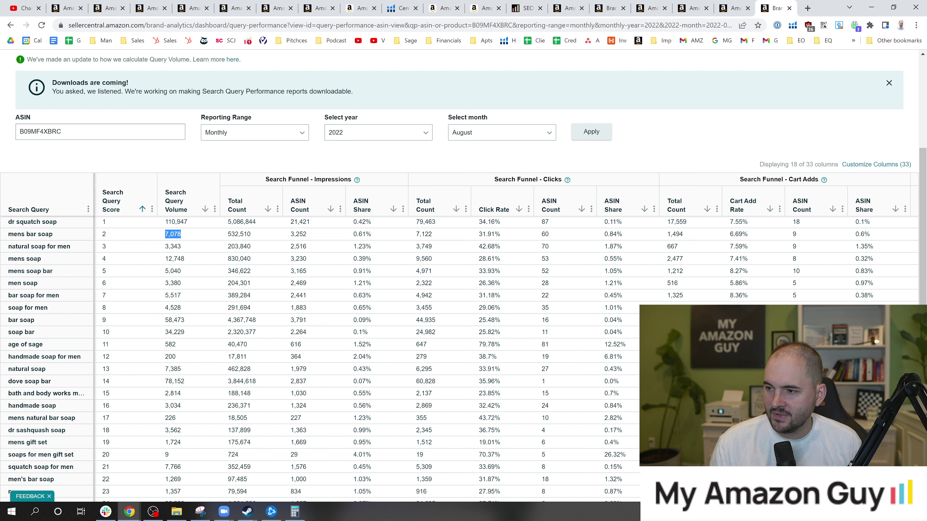
{"action": "left_click_drag", "start_coordinate": [352, 235], "coordinate": [371, 240]}
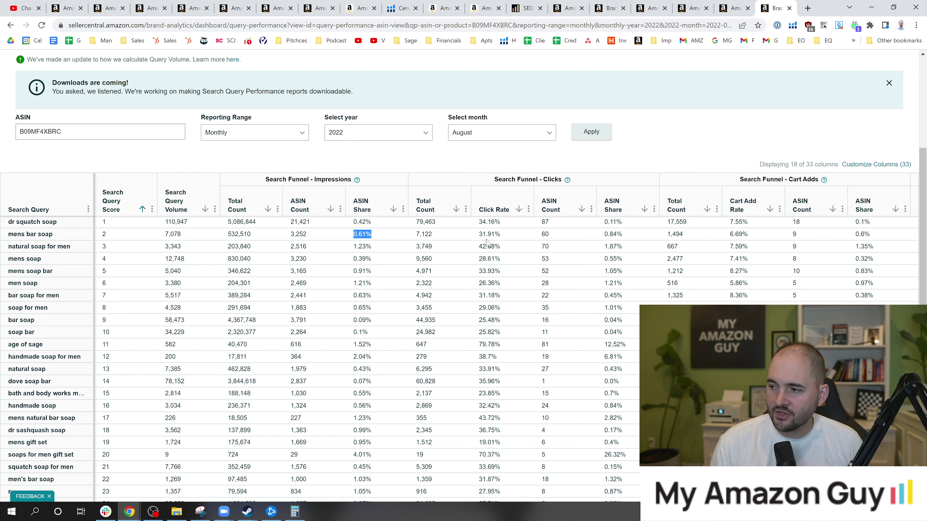
{"action": "left_click_drag", "start_coordinate": [478, 236], "coordinate": [500, 237]}
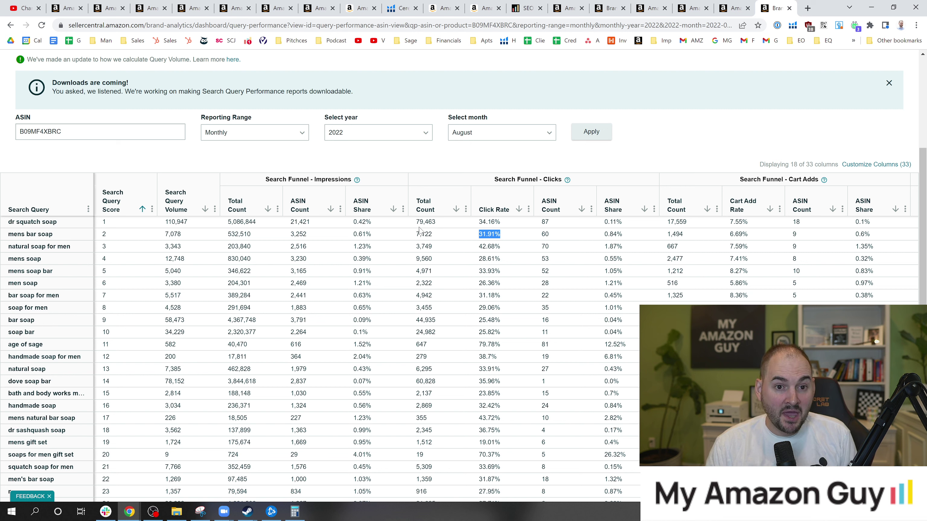
{"action": "left_click", "coordinate": [383, 160]}
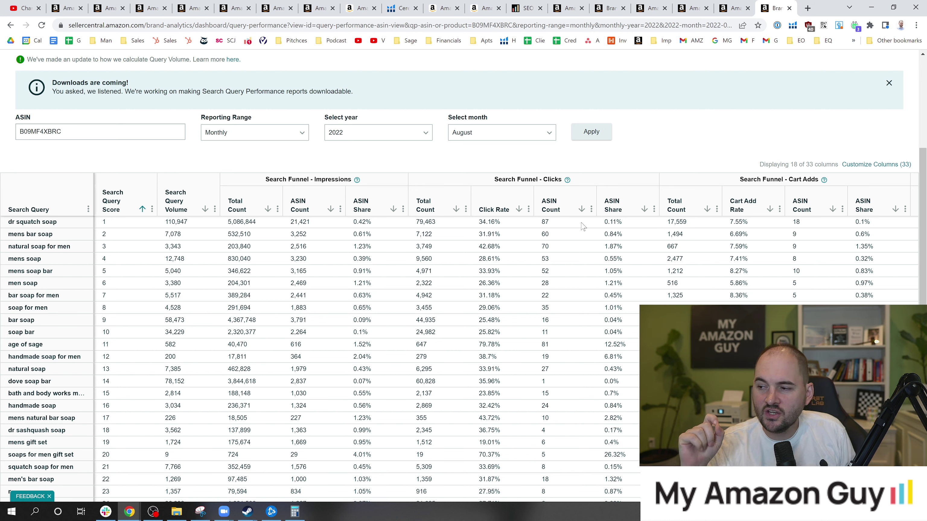
{"action": "left_click_drag", "start_coordinate": [54, 235], "coordinate": [10, 239]}
{"action": "key", "text": "ctrl+c"}
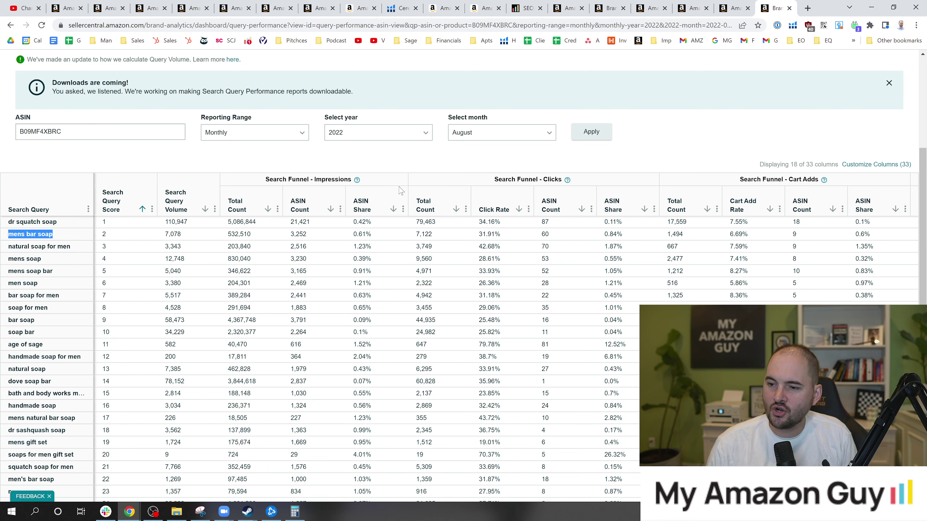
Step: Search the Amazon product page for the pasted 'mens bar soap' keyword
{"action": "left_click", "coordinate": [366, 10]}
{"action": "key", "text": "ctrl+f"}
{"action": "key", "text": "ctrl+v"}
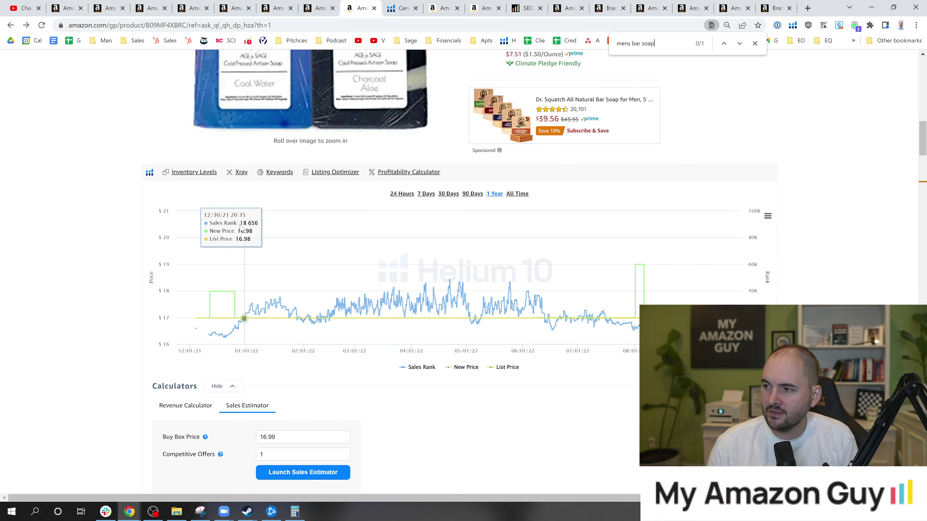
{"action": "left_click_drag", "start_coordinate": [923, 182], "coordinate": [925, 88]}
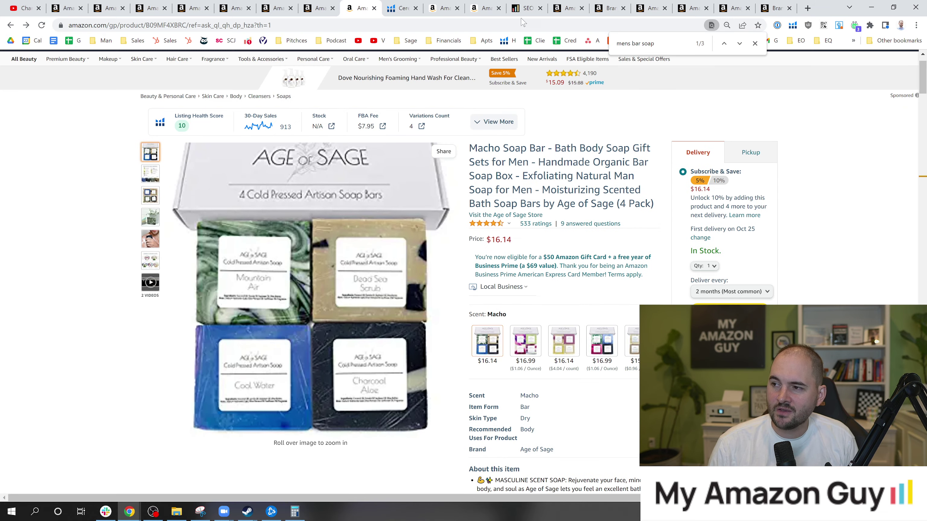
Step: In Helium 10 Cerebro, reload the ASIN's previous keyword results from history
{"action": "left_click", "coordinate": [410, 5]}
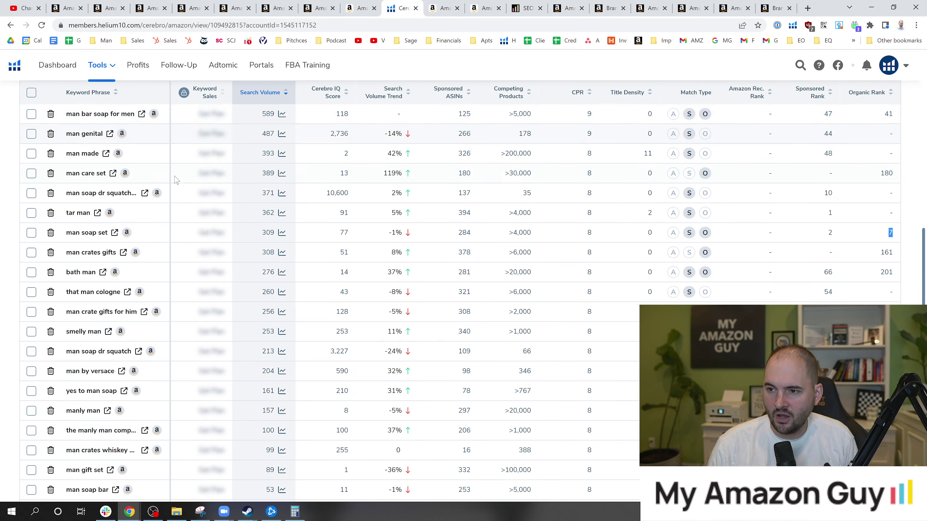
{"action": "scroll", "coordinate": [195, 241], "scroll_direction": "up", "scroll_amount": 8}
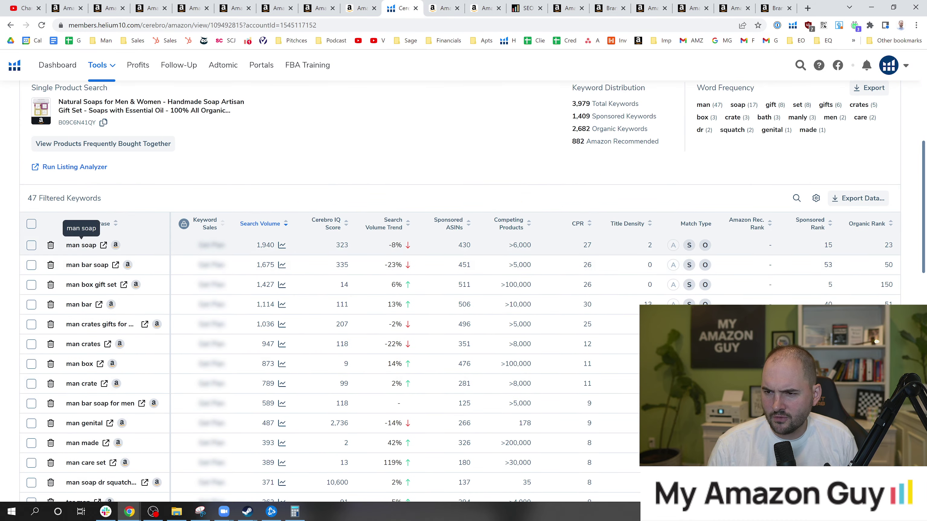
{"action": "scroll", "coordinate": [160, 277], "scroll_direction": "up", "scroll_amount": 1}
{"action": "key", "text": "alt+Left"}
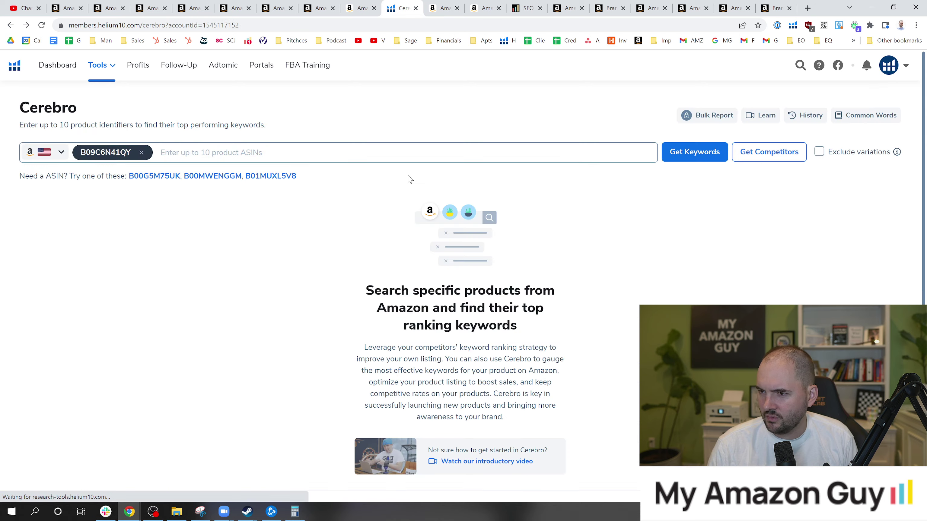
{"action": "left_click", "coordinate": [676, 154]}
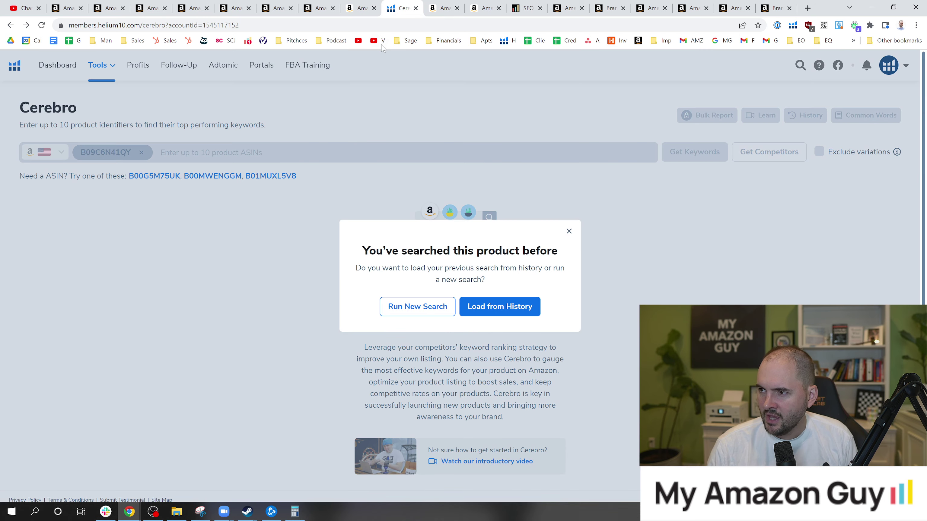
{"action": "left_click", "coordinate": [498, 307]}
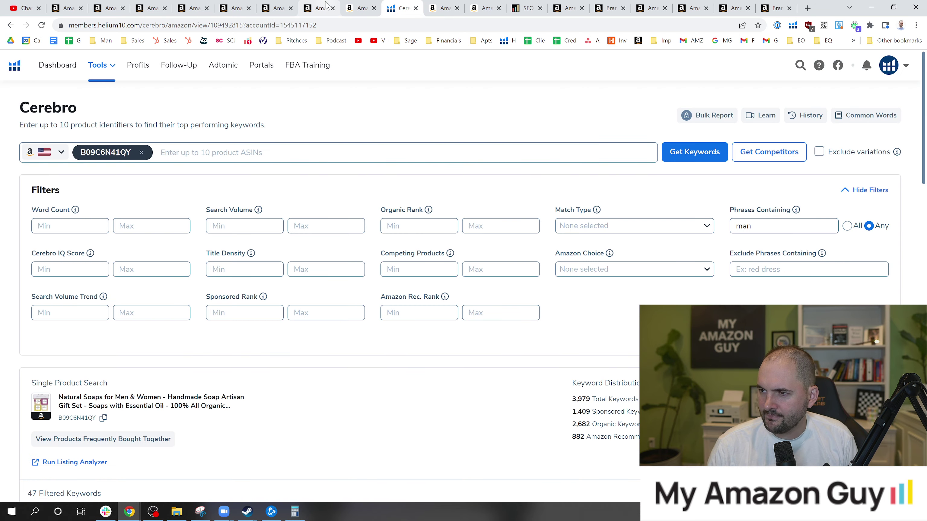
{"action": "scroll", "coordinate": [357, 196], "scroll_direction": "down", "scroll_amount": 2}
Step: Filter the Cerebro keywords to organic rank 20 to 50
{"action": "left_click", "coordinate": [438, 130]}
{"action": "type", "text": "20"}
{"action": "key", "text": "Tab"}
{"action": "type", "text": "50"}
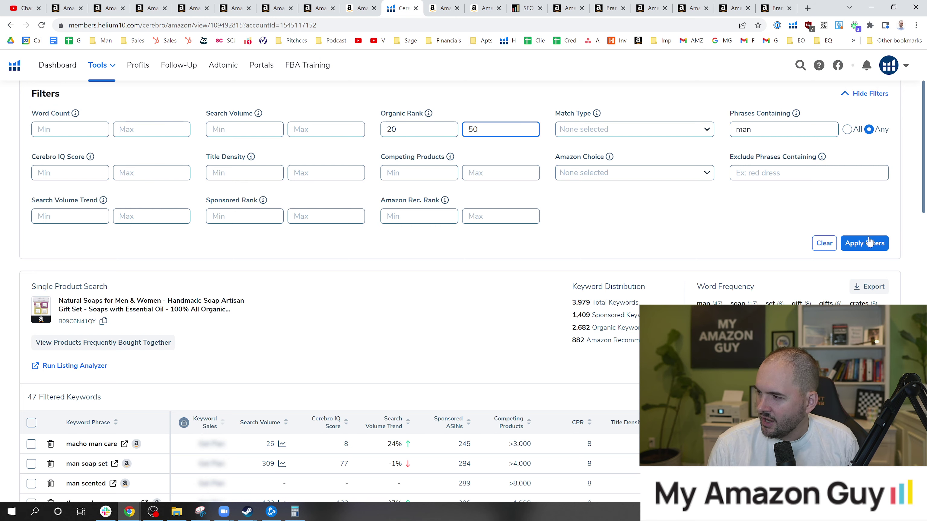
{"action": "left_click", "coordinate": [864, 242]}
Step: Remove the 'man' phrase filter, reapply, and sort keywords by search volume, highest first
{"action": "scroll", "coordinate": [378, 296], "scroll_direction": "down", "scroll_amount": 5}
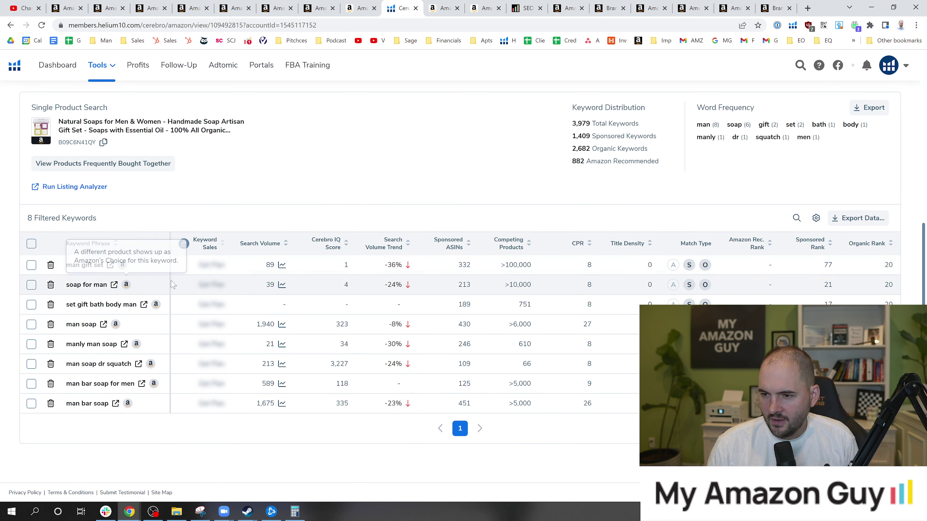
{"action": "scroll", "coordinate": [782, 230], "scroll_direction": "up", "scroll_amount": 4}
{"action": "scroll", "coordinate": [782, 229], "scroll_direction": "up", "scroll_amount": 3}
{"action": "double_click", "coordinate": [744, 192]}
{"action": "key", "text": "BackSpace"}
{"action": "left_click", "coordinate": [865, 305]}
{"action": "scroll", "coordinate": [526, 320], "scroll_direction": "down", "scroll_amount": 4}
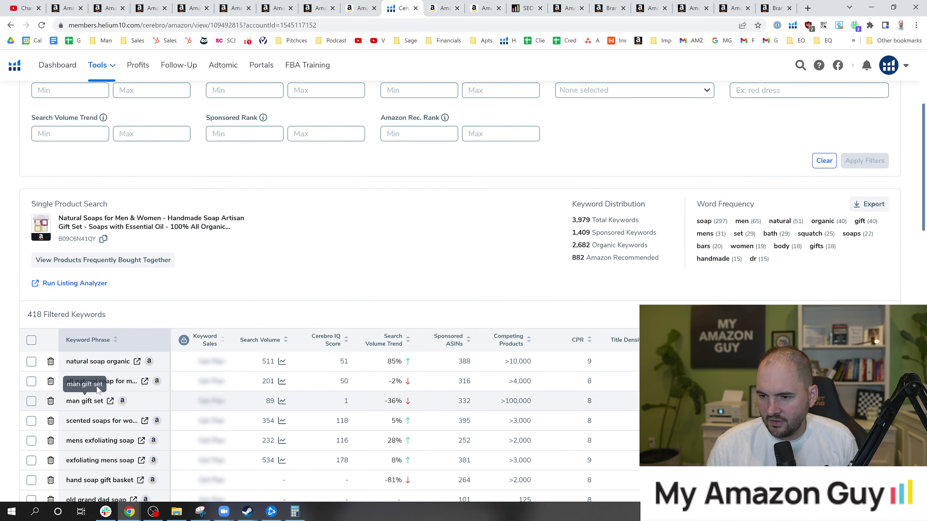
{"action": "scroll", "coordinate": [83, 380], "scroll_direction": "down", "scroll_amount": 1}
{"action": "left_click", "coordinate": [270, 291]}
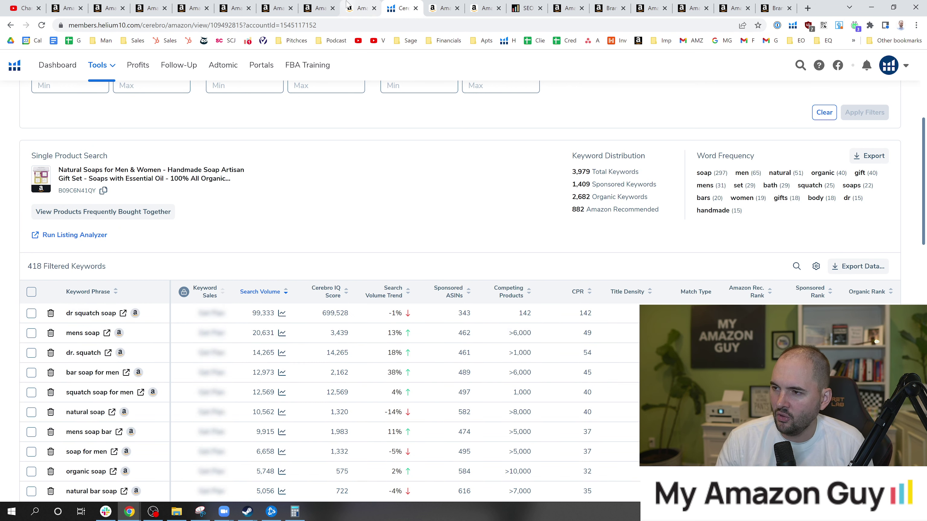
Step: Return to the Search Query Performance report tab
{"action": "mouse_move", "coordinate": [457, 3]}
{"action": "left_click", "coordinate": [526, 7]}
{"action": "left_click", "coordinate": [568, 7]}
{"action": "left_click", "coordinate": [609, 7]}
{"action": "left_click", "coordinate": [651, 7]}
{"action": "left_click", "coordinate": [693, 7]}
{"action": "left_click", "coordinate": [726, 8]}
{"action": "left_click", "coordinate": [774, 7]}
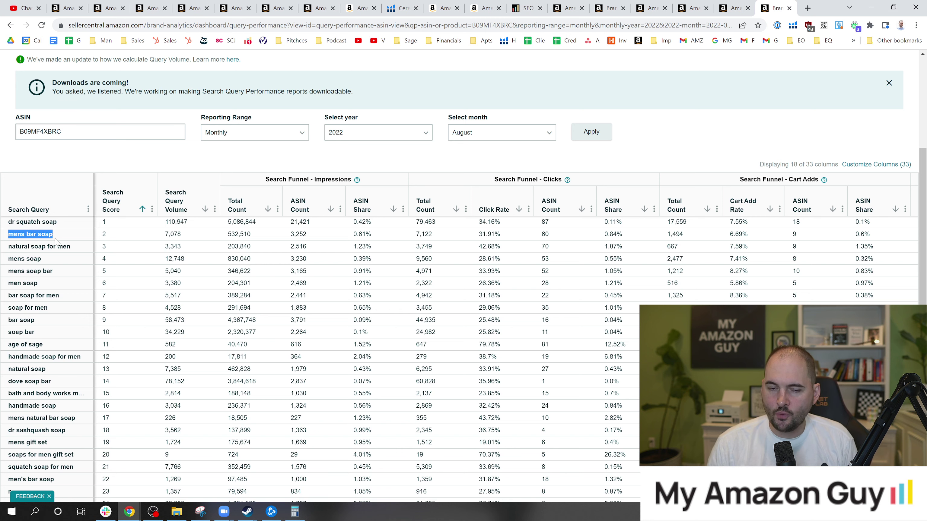
Step: On the Macho Soap Bar page, step through the 3 'mens bar soap' matches in related products
{"action": "left_click", "coordinate": [487, 8]}
{"action": "left_click", "coordinate": [444, 8]}
{"action": "left_click", "coordinate": [391, 8]}
{"action": "left_click", "coordinate": [359, 8]}
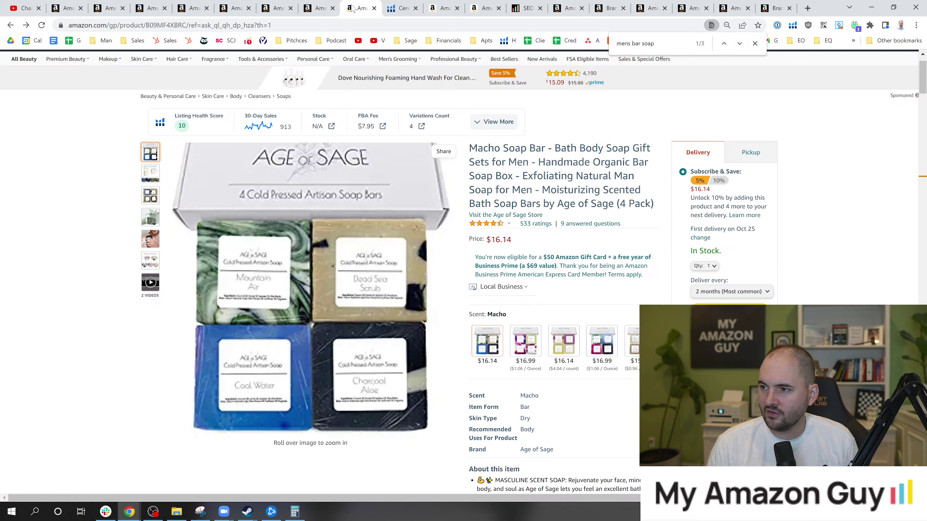
{"action": "key", "text": "ctrl+f"}
{"action": "key", "text": "Return"}
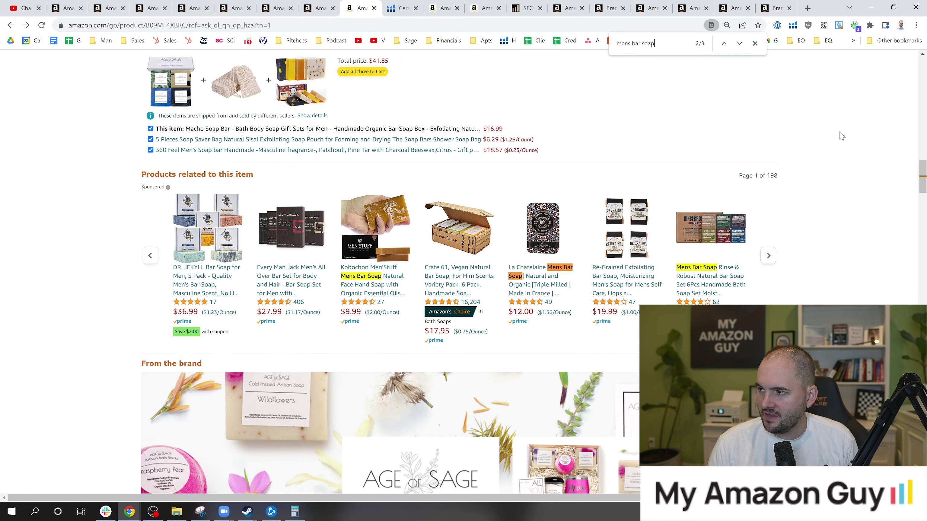
{"action": "key", "text": "Page_Down"}
{"action": "key", "text": "Page_Down"}
{"action": "key", "text": "Page_Down"}
{"action": "key", "text": "Page_Down"}
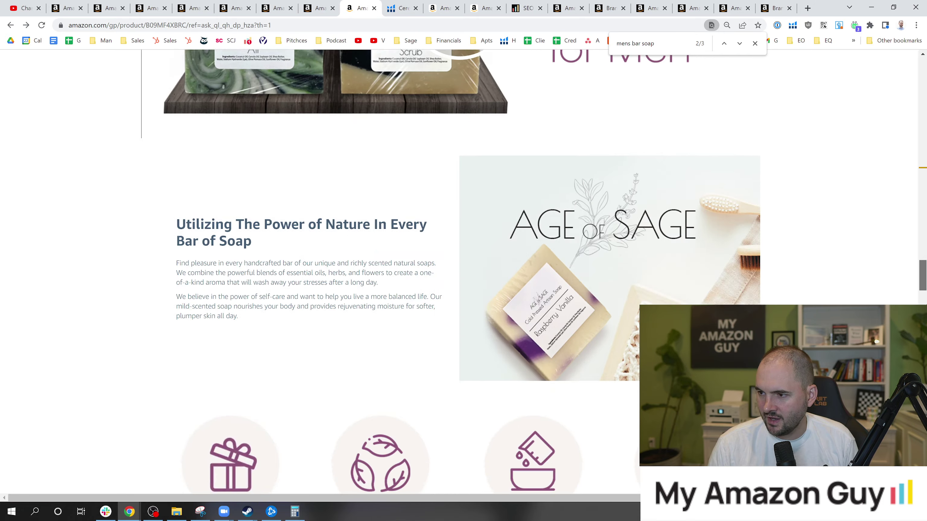
{"action": "scroll", "coordinate": [625, 84], "scroll_direction": "down", "scroll_amount": 9}
{"action": "scroll", "coordinate": [625, 84], "scroll_direction": "up", "scroll_amount": 2}
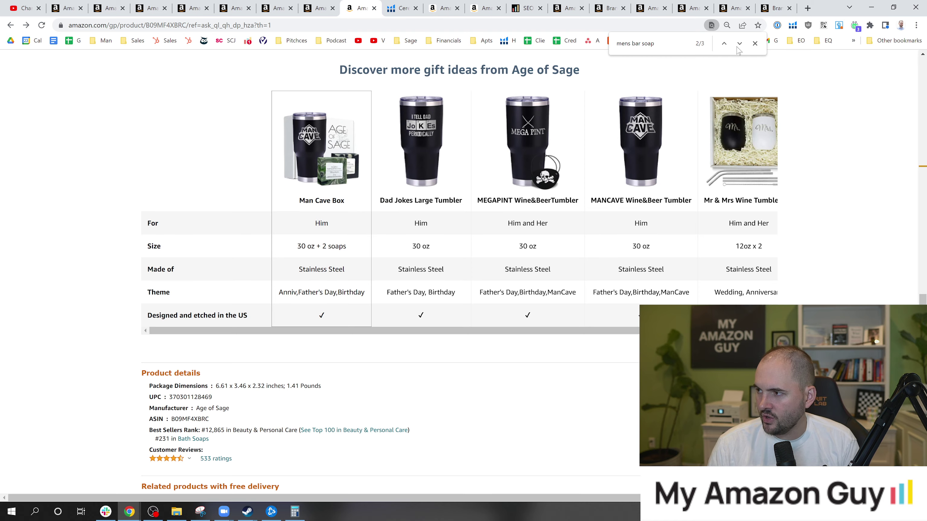
{"action": "left_click", "coordinate": [725, 44]}
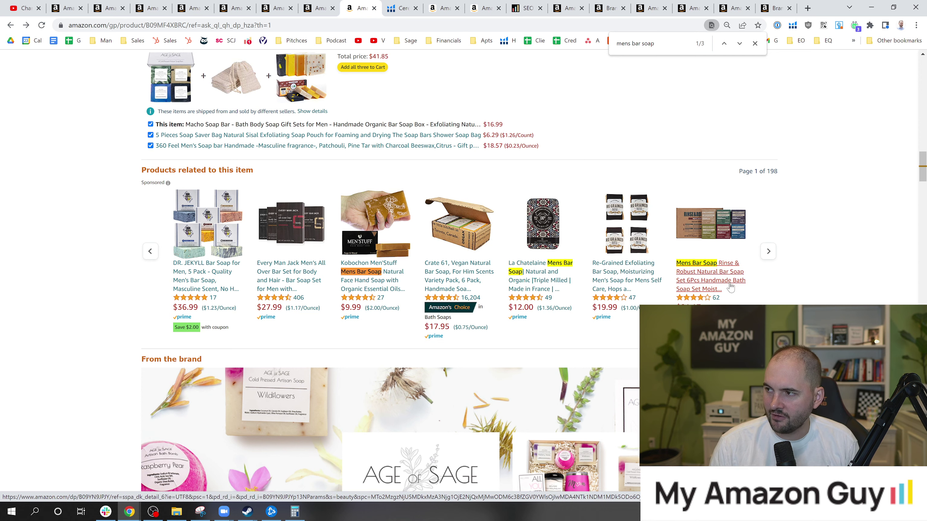
Step: On the listing edit page, type 'mens bar soap' in the address bar, then dismiss the suggestions
{"action": "left_click", "coordinate": [317, 9]}
{"action": "scroll", "coordinate": [323, 200], "scroll_direction": "up", "scroll_amount": 5}
{"action": "scroll", "coordinate": [358, 276], "scroll_direction": "down", "scroll_amount": 1}
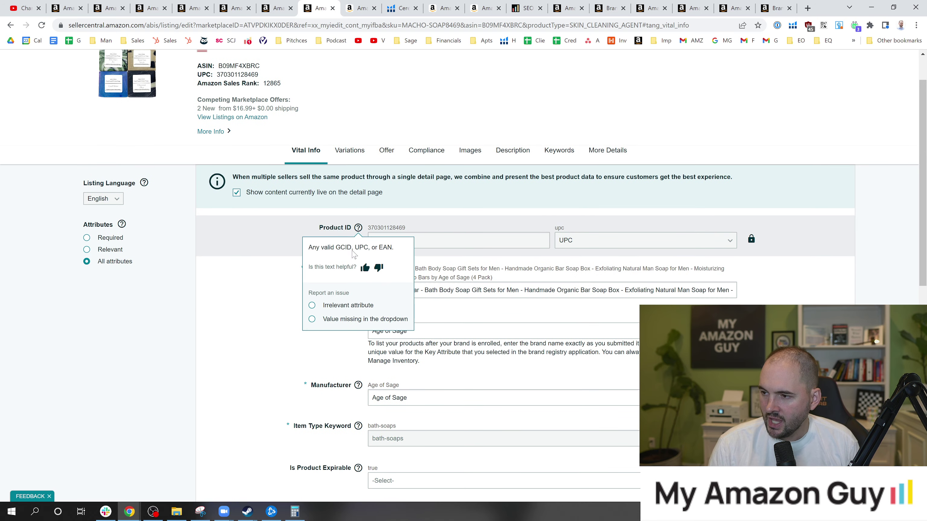
{"action": "key", "text": "ctrl+l"}
{"action": "type", "text": "mens bar soap"}
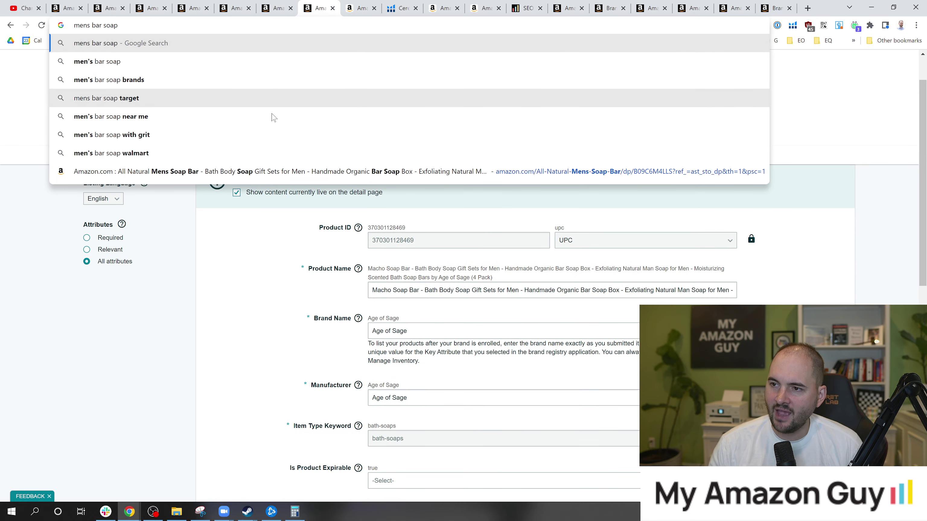
{"action": "left_click", "coordinate": [182, 292]}
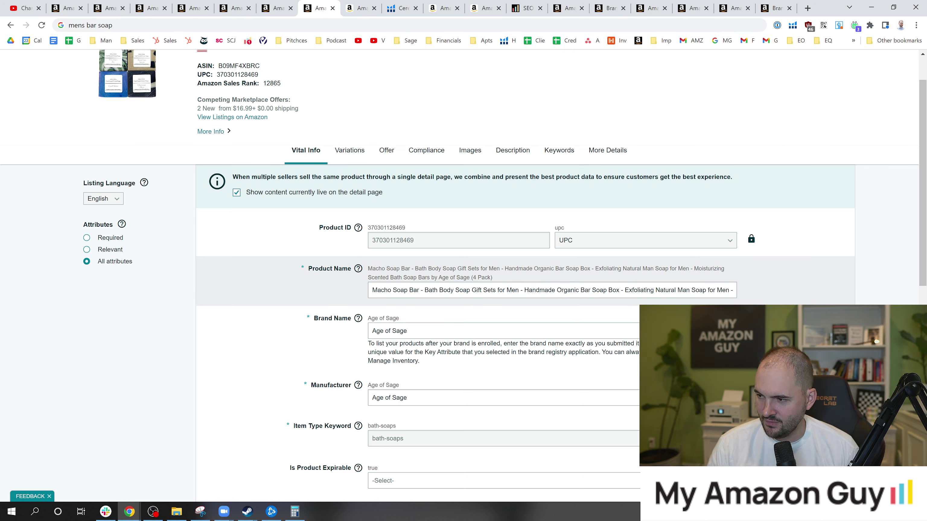
Step: Replace 'Man' with 'Mens Bar Soap' in the product name and submit the listing
{"action": "left_click_drag", "start_coordinate": [467, 290], "coordinate": [737, 290]}
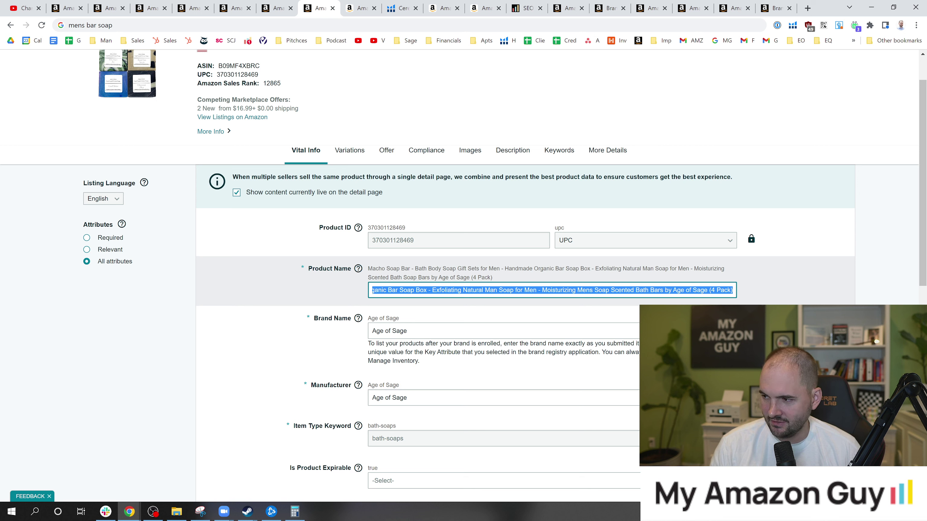
{"action": "left_click", "coordinate": [551, 290]}
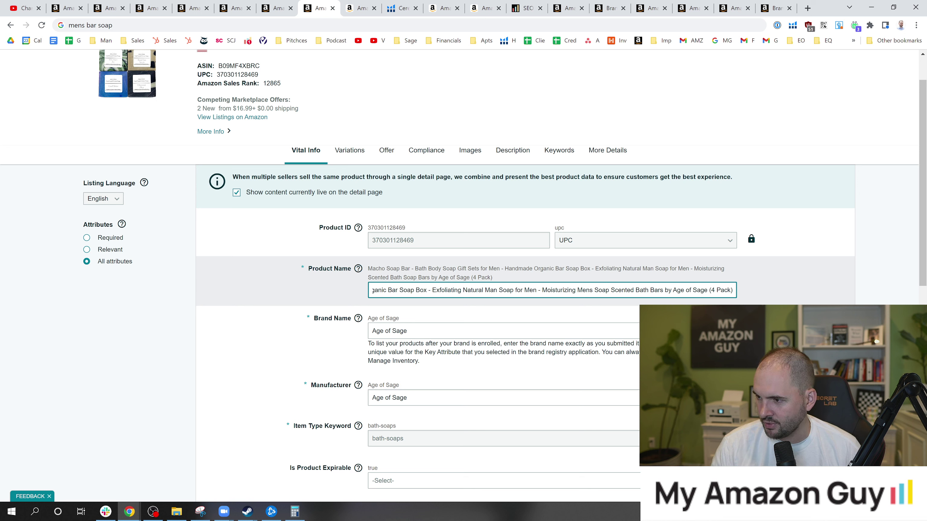
{"action": "double_click", "coordinate": [491, 290]}
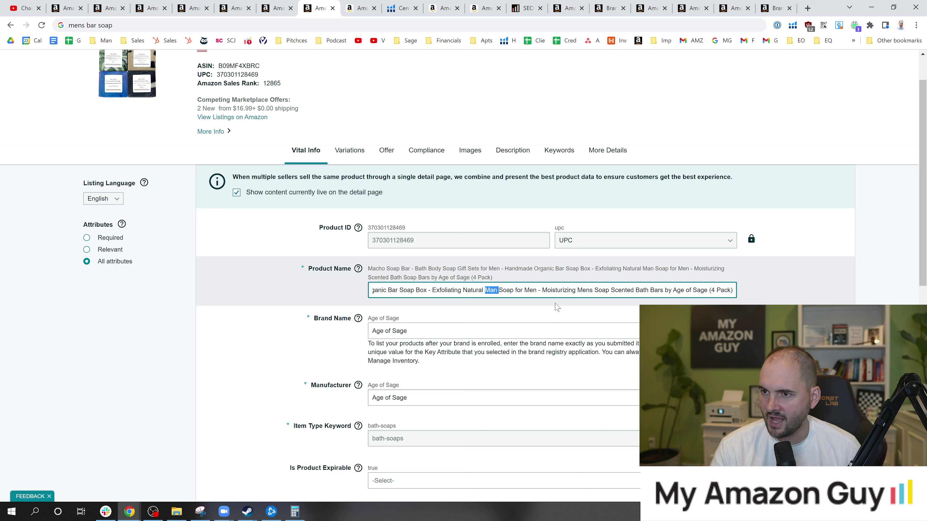
{"action": "type", "text": "Mens Bar Soap"}
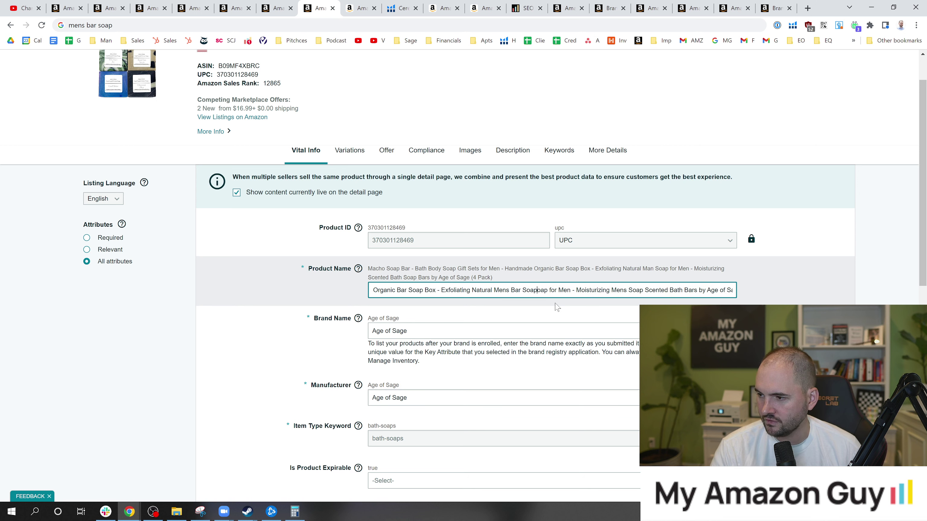
{"action": "key", "text": "Delete"}
{"action": "key", "text": "Delete"}
{"action": "key", "text": "Delete"}
{"action": "key", "text": "Delete"}
{"action": "key", "text": "Delete"}
{"action": "key", "text": "Delete"}
{"action": "key", "text": "Delete"}
{"action": "key", "text": "Delete"}
{"action": "key", "text": "Delete"}
{"action": "key", "text": "Delete"}
{"action": "key", "text": "Delete"}
{"action": "key", "text": "Delete"}
{"action": "key", "text": "Delete"}
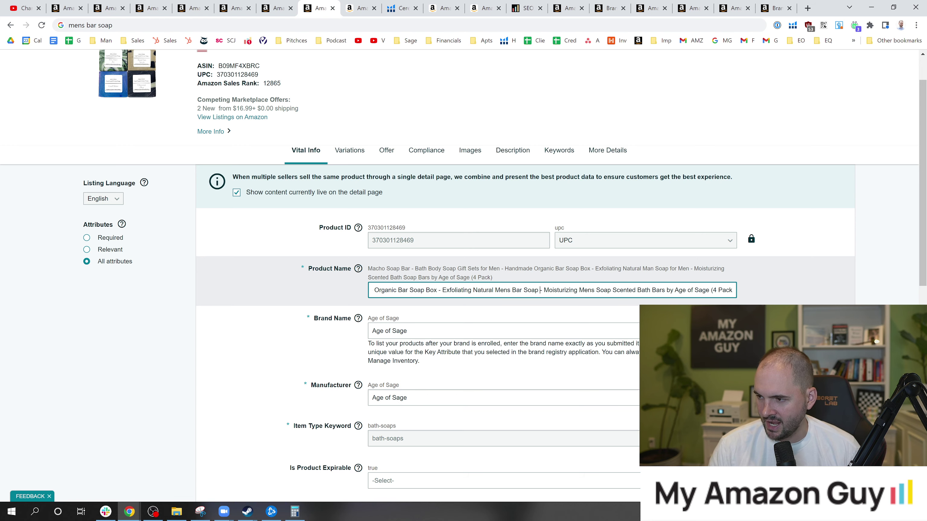
{"action": "scroll", "coordinate": [463, 255], "scroll_direction": "down", "scroll_amount": 12}
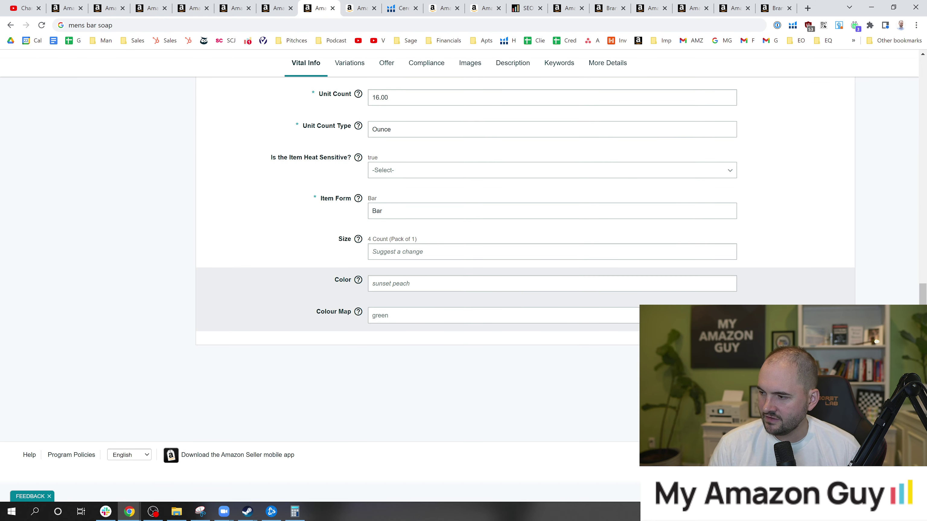
{"action": "left_click", "coordinate": [821, 360]}
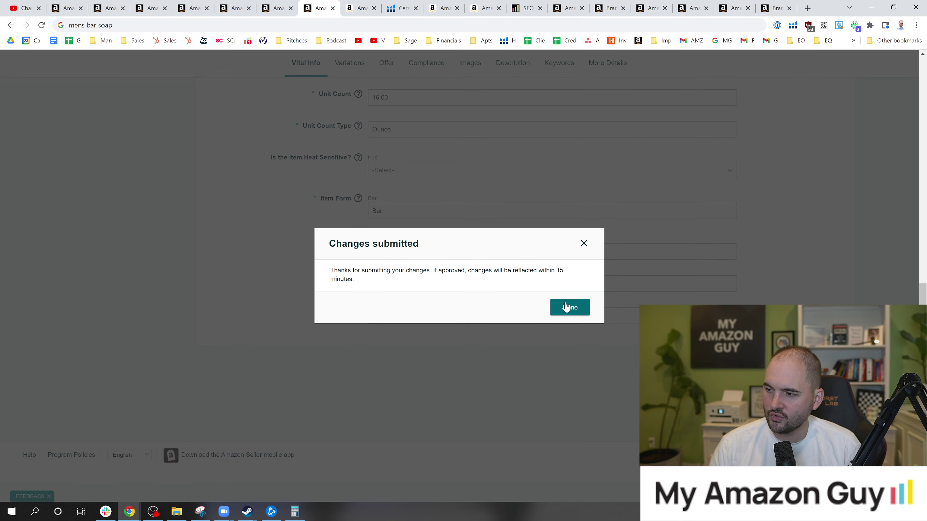
{"action": "left_click", "coordinate": [567, 307]}
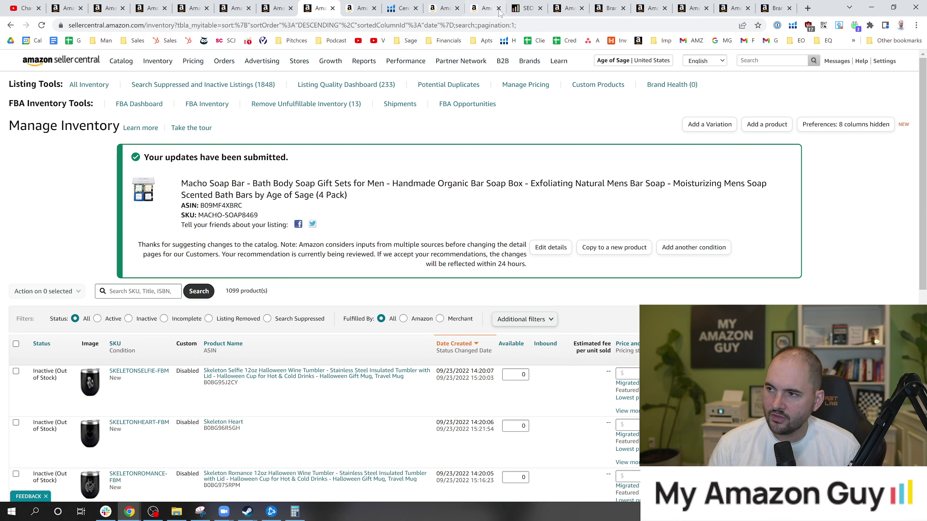
Step: Go back to the Search Query Performance report
{"action": "left_click", "coordinate": [567, 9]}
{"action": "left_click", "coordinate": [608, 3]}
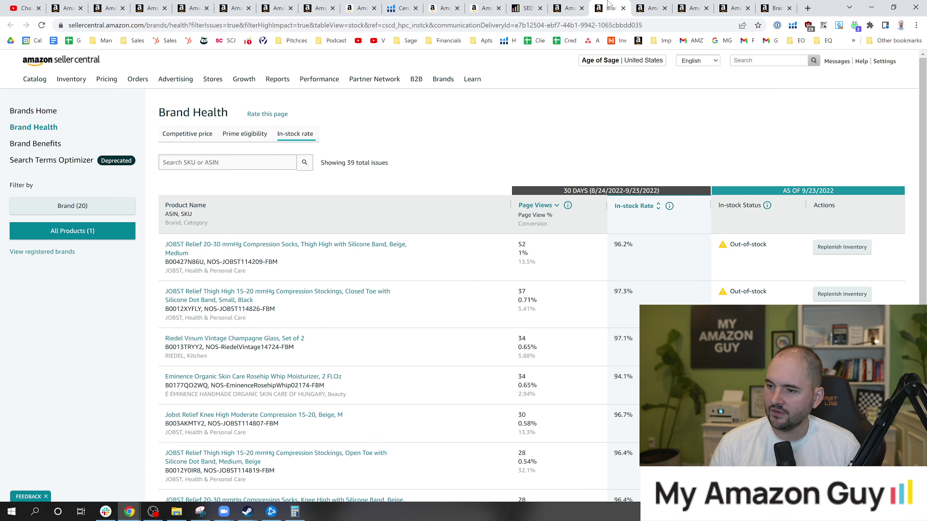
{"action": "left_click", "coordinate": [648, 7]}
{"action": "left_click", "coordinate": [683, 6]}
{"action": "left_click", "coordinate": [728, 7]}
{"action": "left_click", "coordinate": [772, 7]}
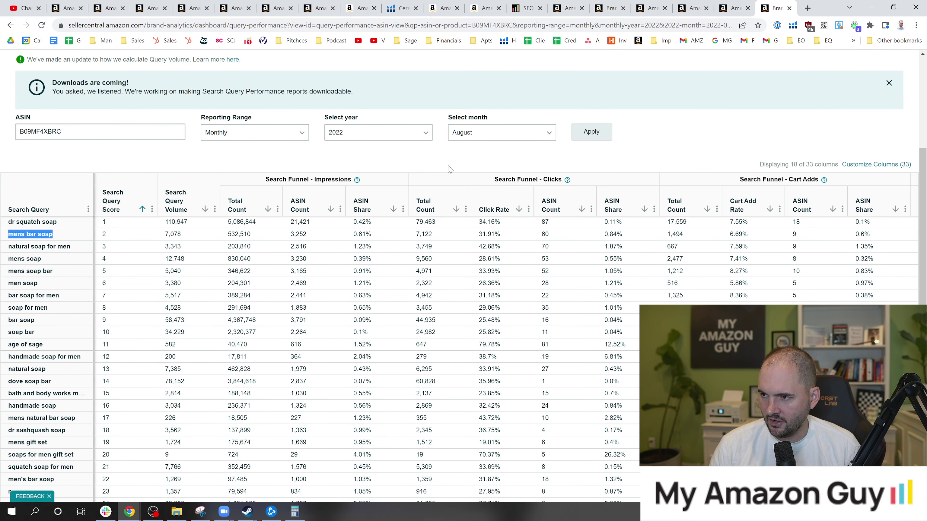
Step: Capture the August search query table with Snipping Tool
{"action": "left_click", "coordinate": [389, 160]}
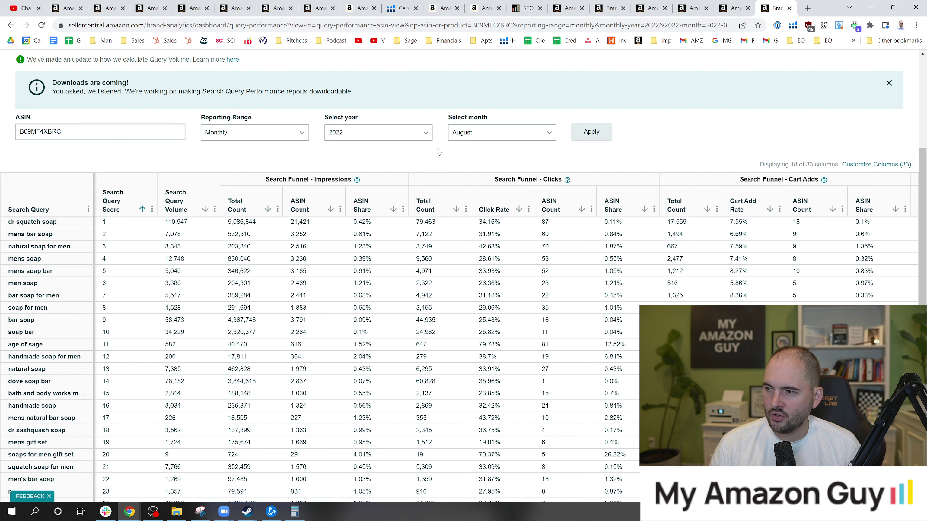
{"action": "left_click", "coordinate": [470, 137]}
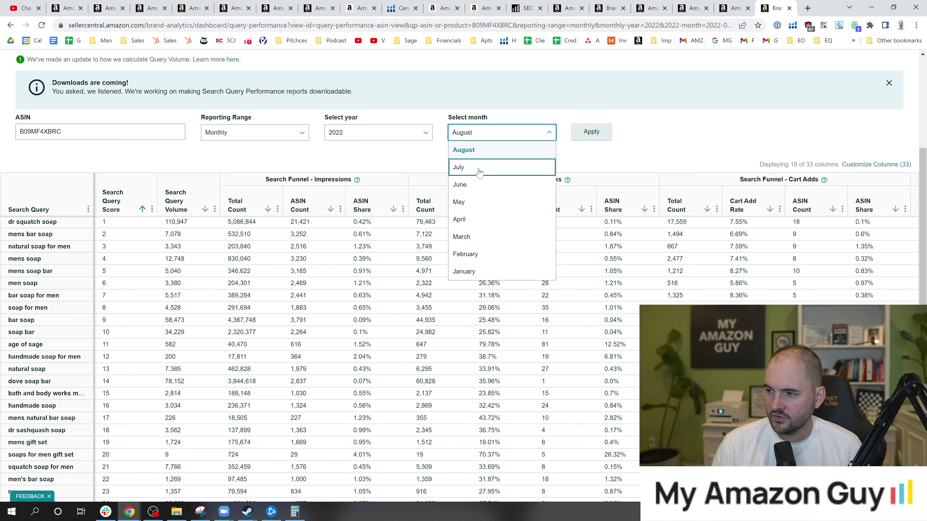
{"action": "left_click", "coordinate": [190, 179]}
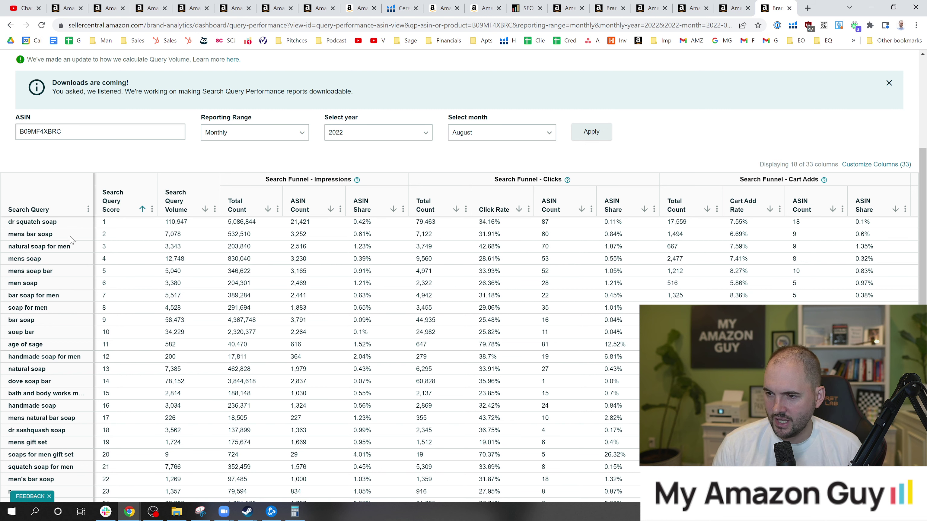
{"action": "key", "text": "alt+Tab"}
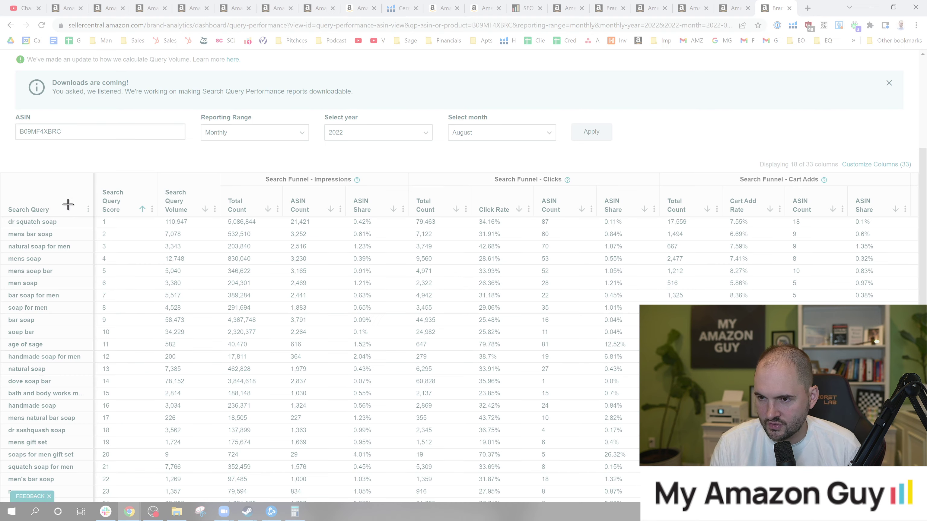
{"action": "left_click_drag", "start_coordinate": [3, 188], "coordinate": [453, 346]}
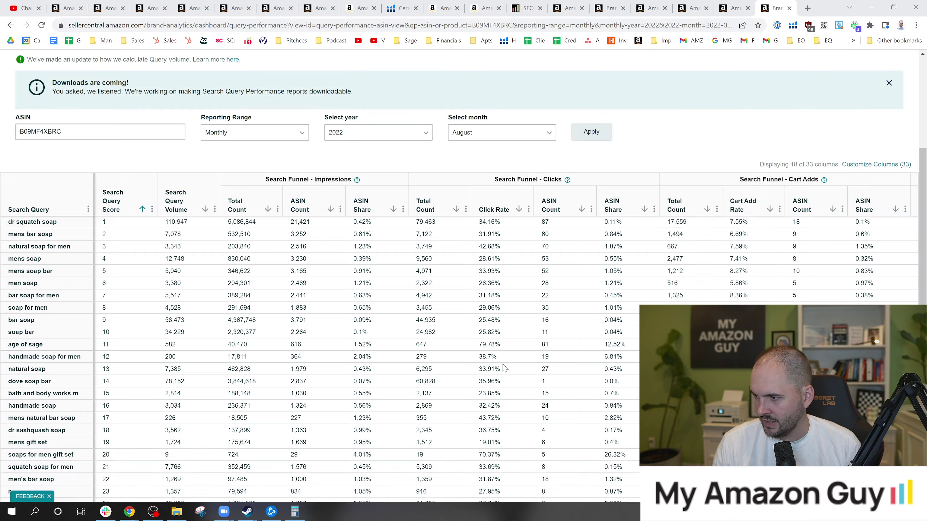
{"action": "left_click", "coordinate": [21, 133]}
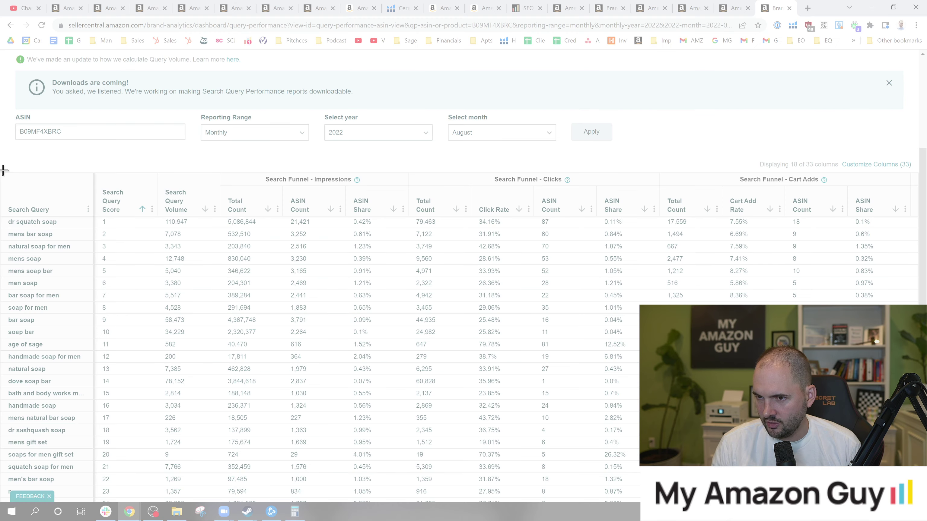
{"action": "left_click_drag", "start_coordinate": [3, 170], "coordinate": [631, 500]}
{"action": "left_click", "coordinate": [20, 71]}
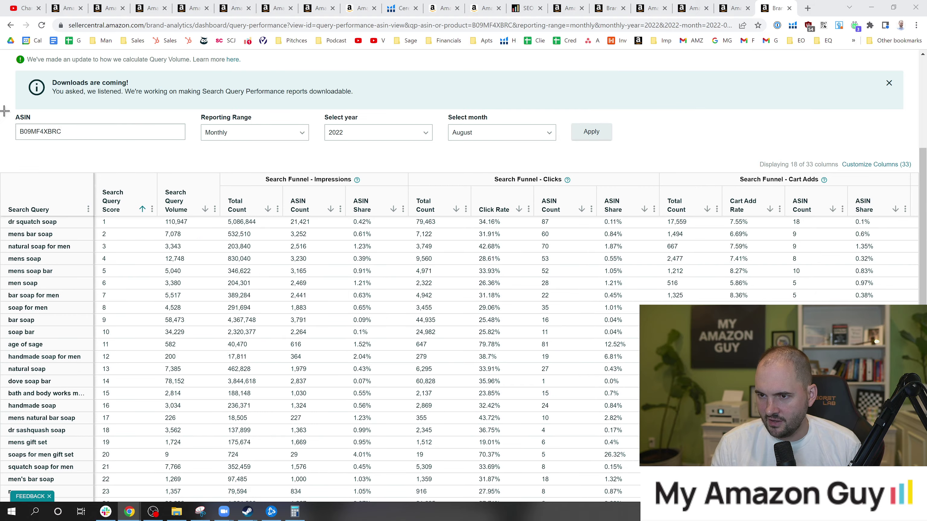
{"action": "left_click_drag", "start_coordinate": [334, 305], "coordinate": [889, 498]}
Step: Close the screenshot and choose July in the report month selector
{"action": "left_click", "coordinate": [17, 31]}
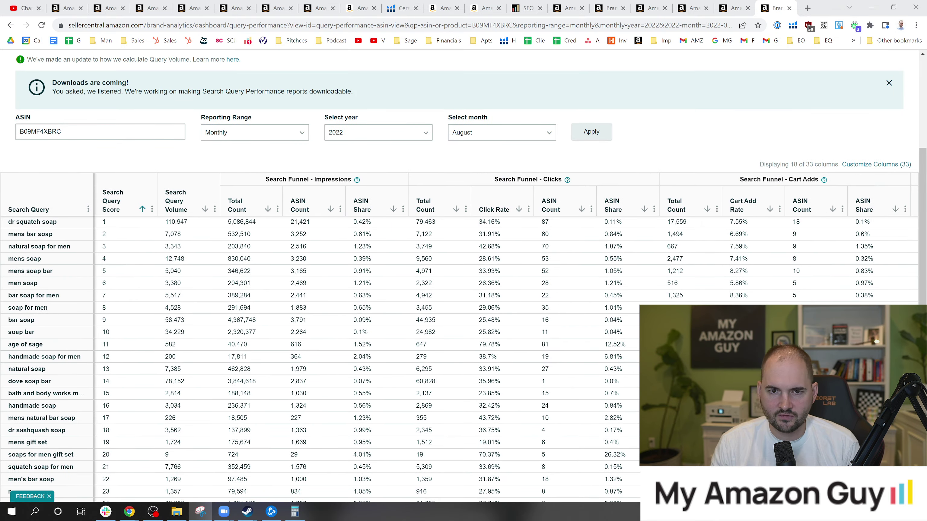
{"action": "left_click", "coordinate": [475, 138]}
{"action": "left_click", "coordinate": [486, 168]}
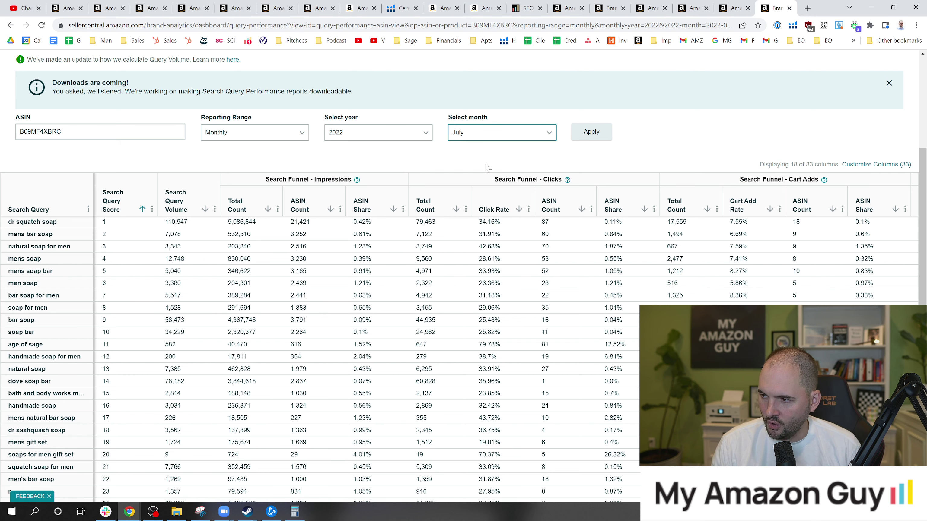
Step: Apply July 2022 and highlight the mens soap bar query's 32.05% click rate
{"action": "left_click", "coordinate": [601, 137]}
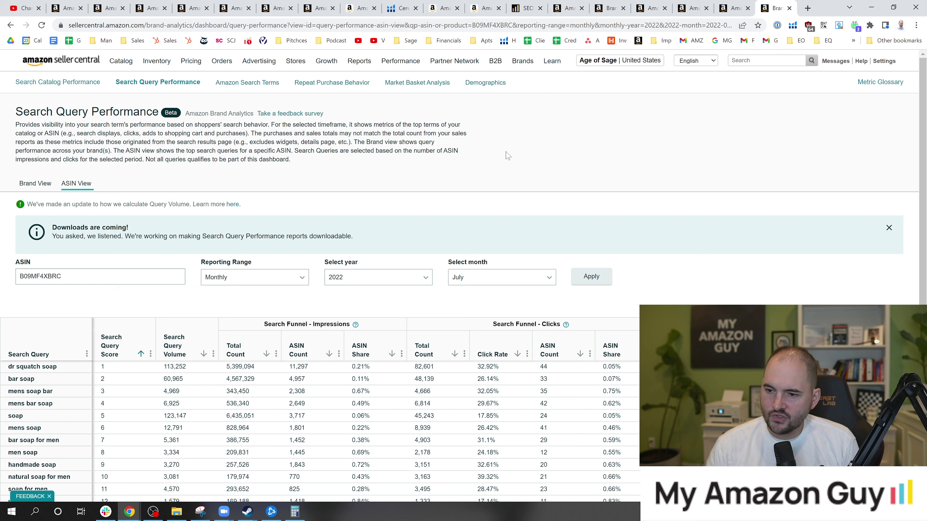
{"action": "scroll", "coordinate": [454, 234], "scroll_direction": "down", "scroll_amount": 1}
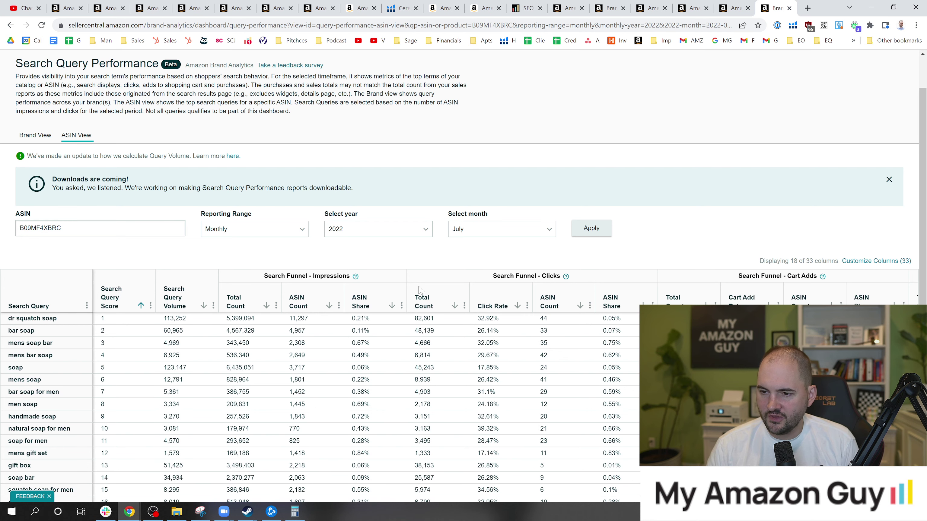
{"action": "scroll", "coordinate": [412, 292], "scroll_direction": "down", "scroll_amount": 2}
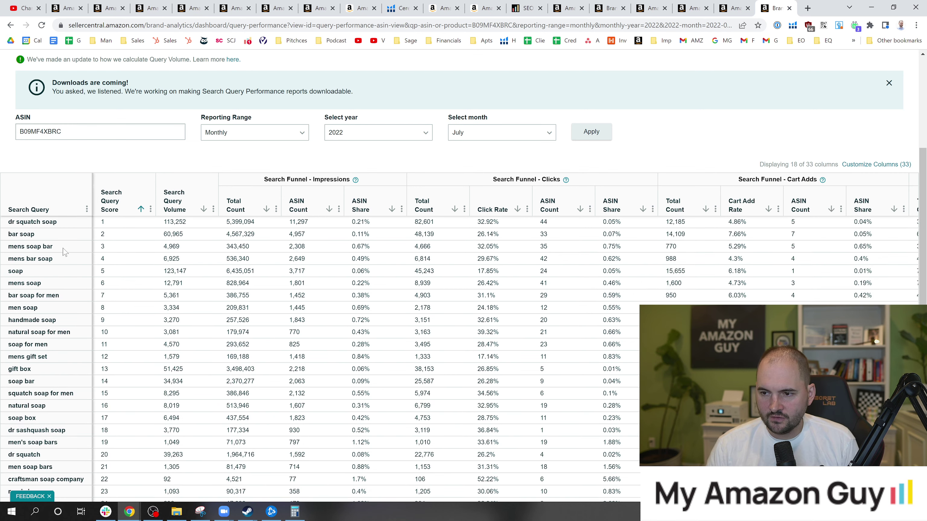
{"action": "left_click_drag", "start_coordinate": [54, 247], "coordinate": [8, 247]}
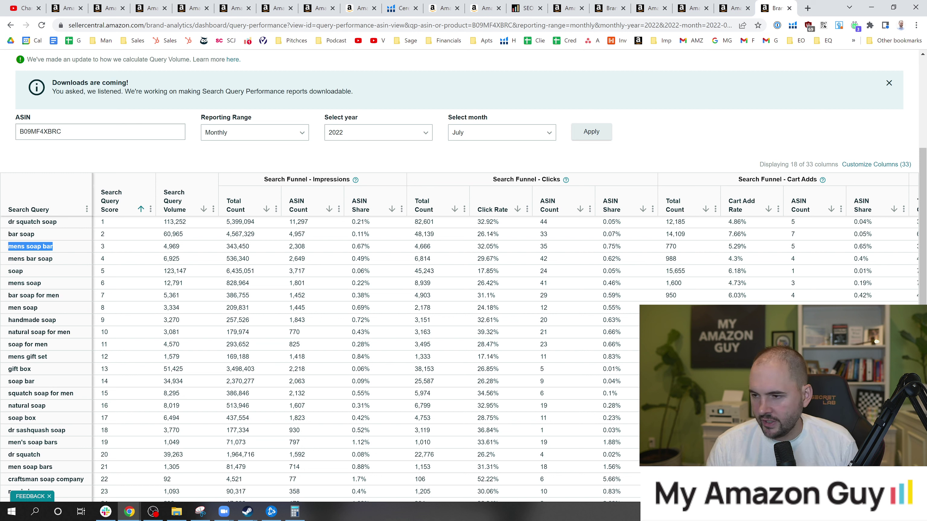
{"action": "left_click_drag", "start_coordinate": [477, 246], "coordinate": [493, 246]}
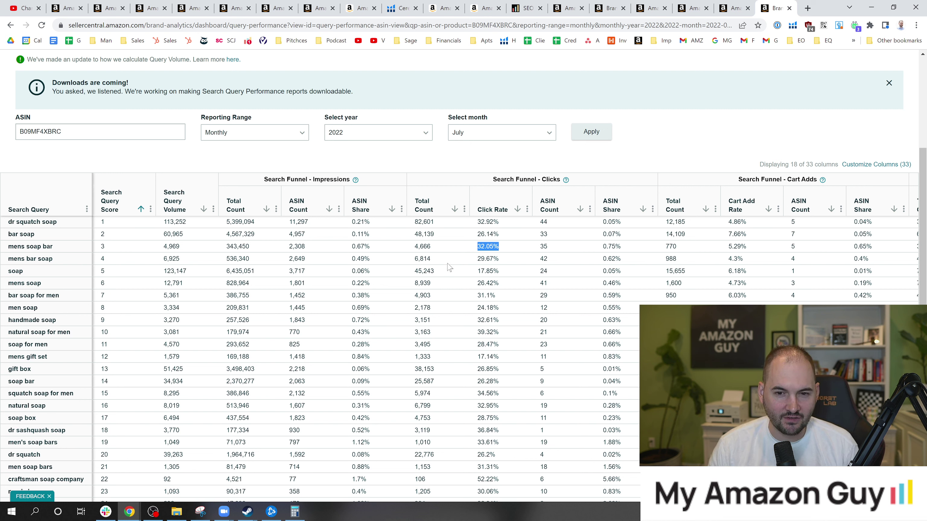
{"action": "left_click", "coordinate": [395, 153]}
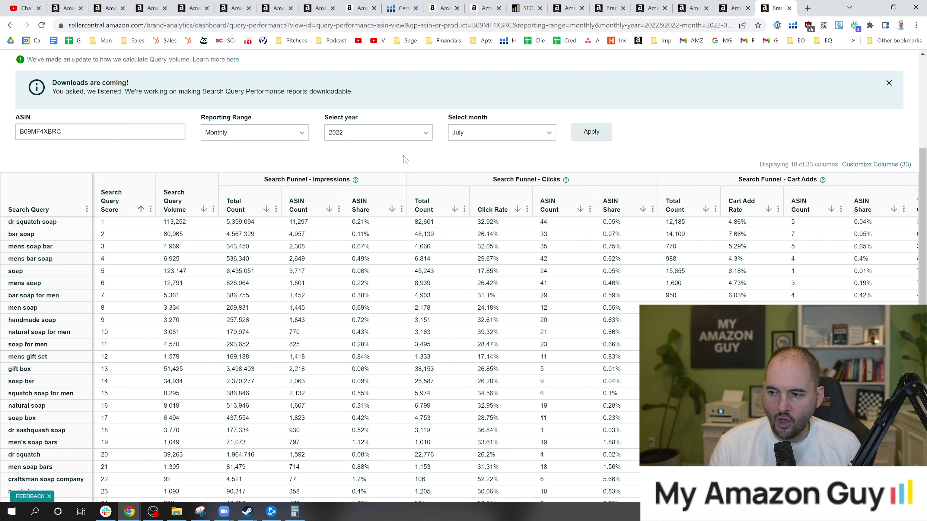
{"action": "left_click", "coordinate": [529, 132]}
{"action": "left_click", "coordinate": [264, 132]}
{"action": "left_click", "coordinate": [216, 150]}
{"action": "left_click", "coordinate": [424, 133]}
{"action": "left_click", "coordinate": [420, 152]}
{"action": "left_click", "coordinate": [467, 132]}
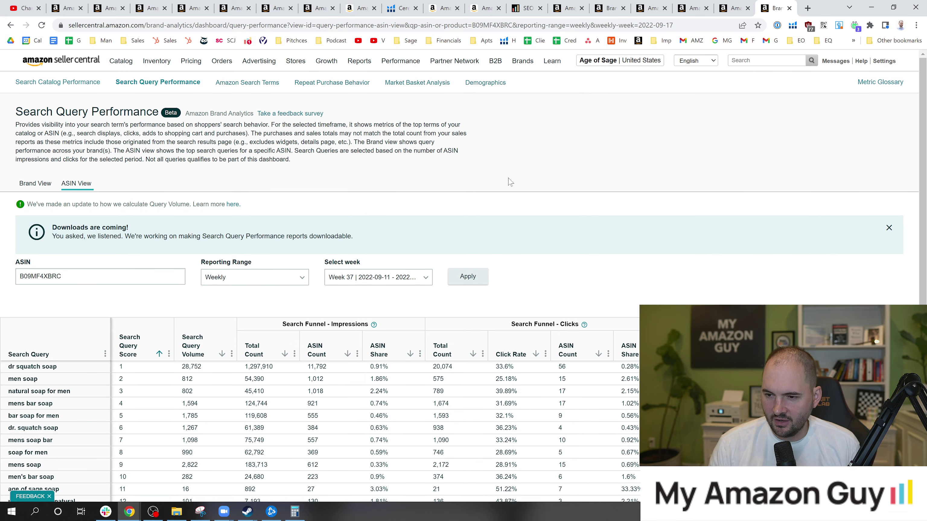
{"action": "scroll", "coordinate": [354, 281], "scroll_direction": "down", "scroll_amount": 1}
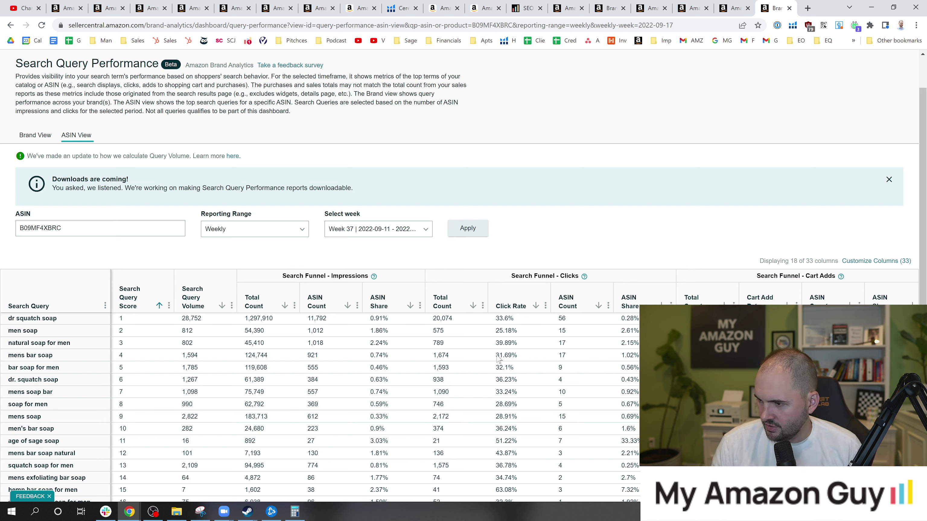
Step: Highlight mens bar soap's 31.69% click rate and 0.74% ASIN share, scrolling to Clicks and Cart Adds
{"action": "left_click_drag", "start_coordinate": [494, 356], "coordinate": [516, 358]}
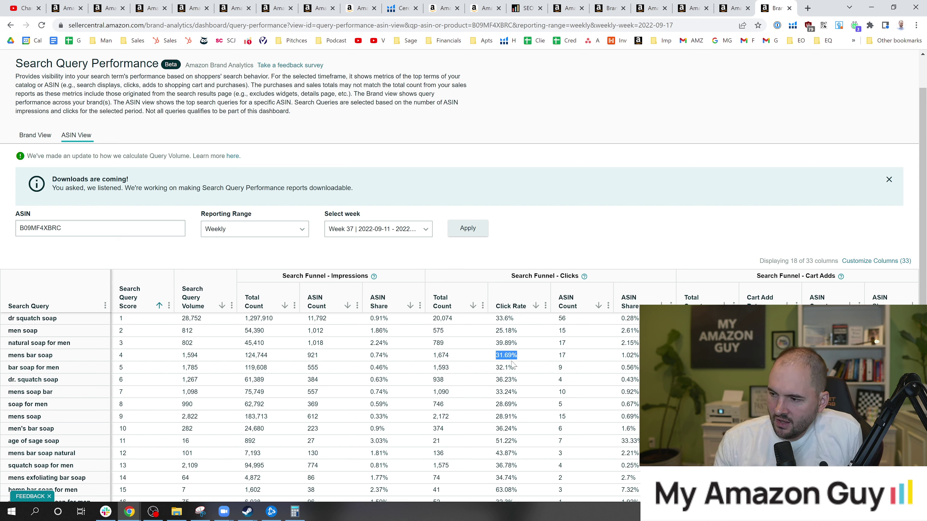
{"action": "left_click_drag", "start_coordinate": [370, 356], "coordinate": [388, 362]}
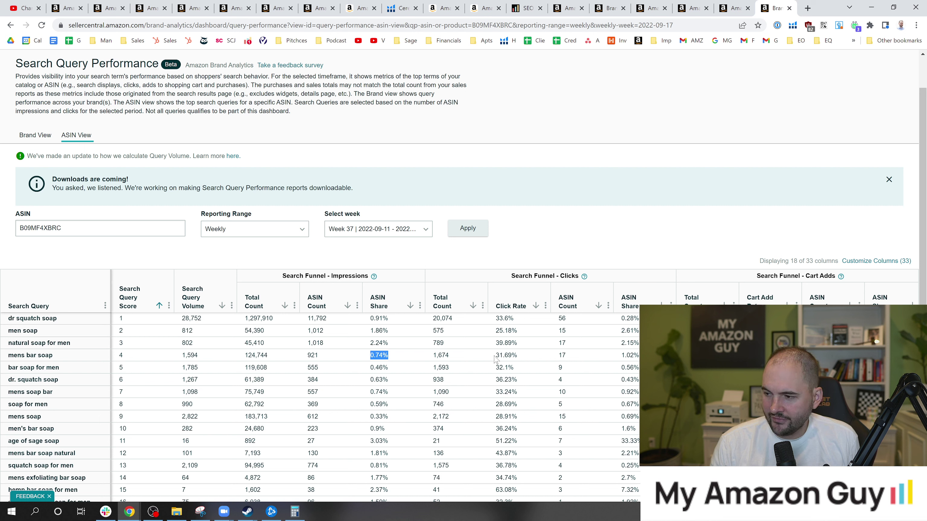
{"action": "left_click_drag", "start_coordinate": [495, 356], "coordinate": [523, 362]}
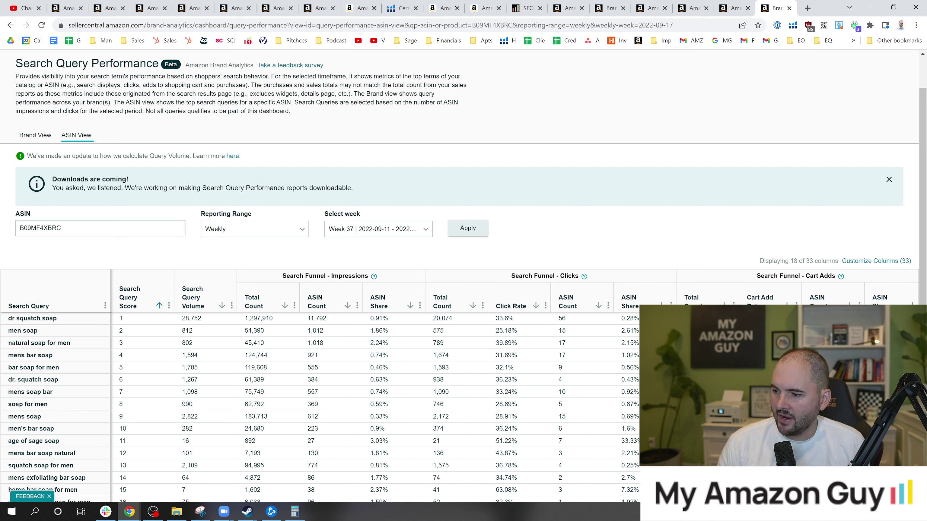
{"action": "double_click", "coordinate": [496, 356]}
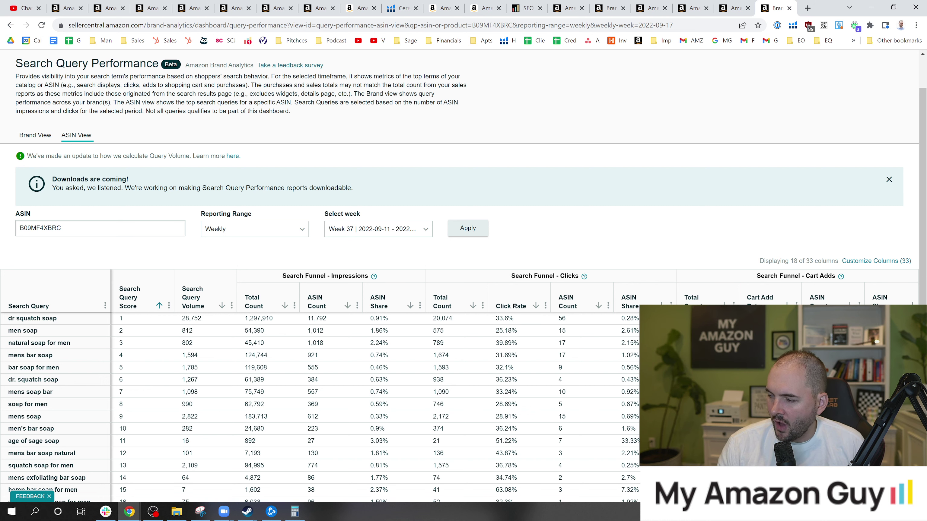
{"action": "left_click_drag", "start_coordinate": [748, 355], "coordinate": [595, 355]}
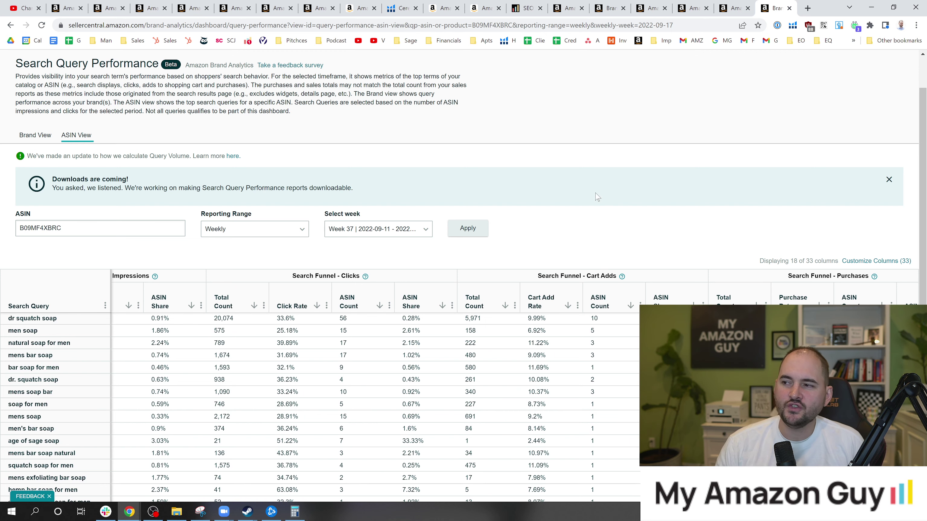
{"action": "left_click", "coordinate": [484, 7]}
Step: On the Macho Soap product page, close the find bar and scroll through the listing
{"action": "left_click", "coordinate": [447, 8]}
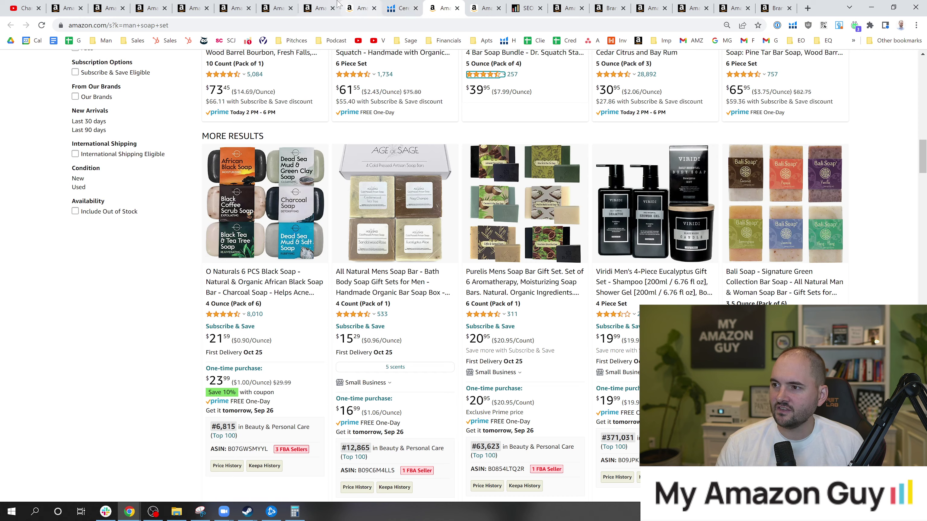
{"action": "left_click", "coordinate": [360, 7]}
{"action": "scroll", "coordinate": [460, 185], "scroll_direction": "up", "scroll_amount": 15}
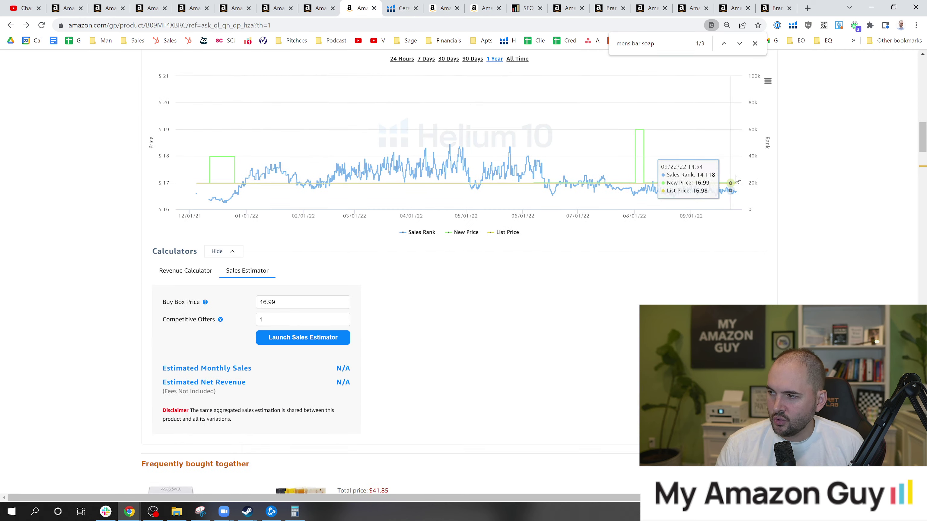
{"action": "scroll", "coordinate": [925, 81], "scroll_direction": "up", "scroll_amount": 4}
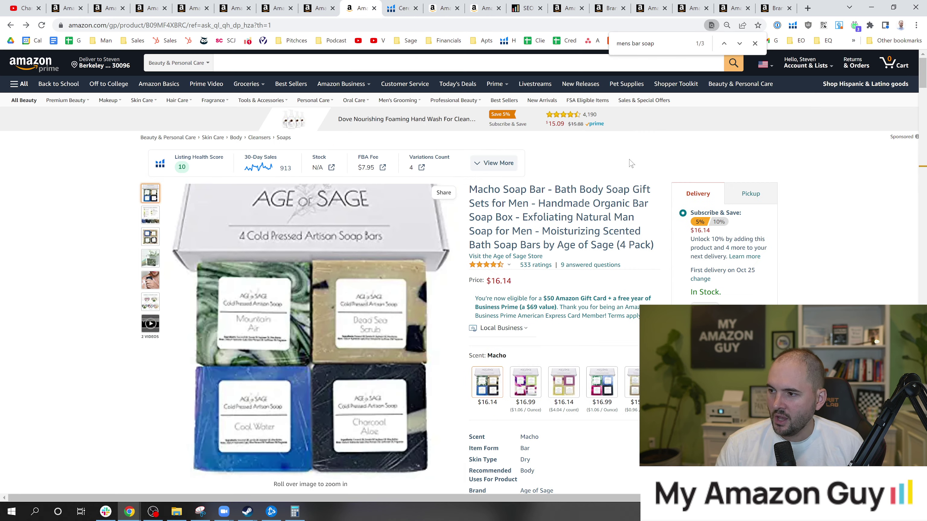
{"action": "left_click", "coordinate": [754, 44]}
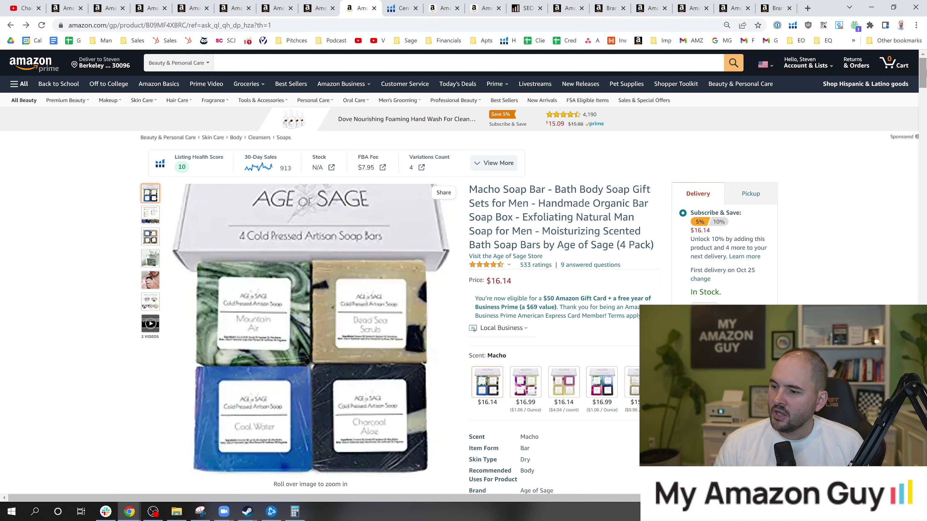
{"action": "scroll", "coordinate": [925, 82], "scroll_direction": "down", "scroll_amount": 5}
{"action": "left_click_drag", "start_coordinate": [925, 84], "coordinate": [926, 185]}
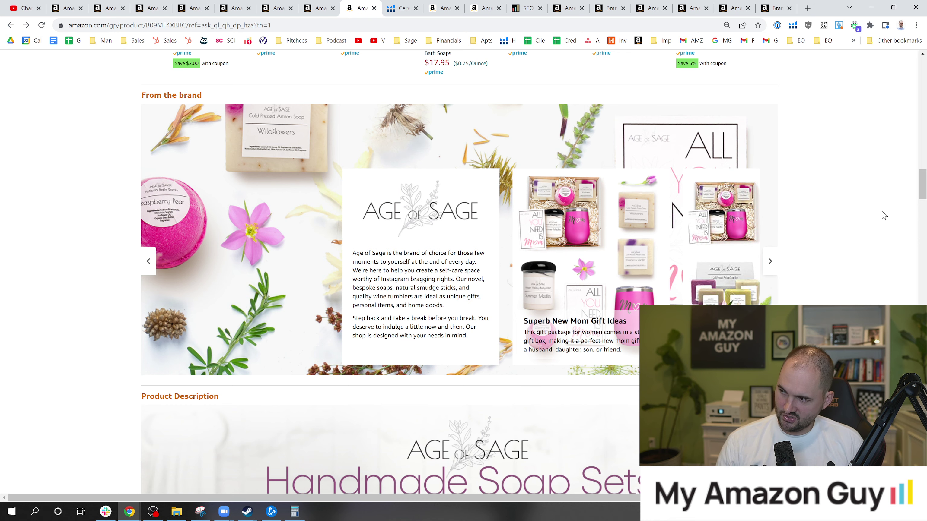
{"action": "left_click_drag", "start_coordinate": [925, 188], "coordinate": [926, 215]}
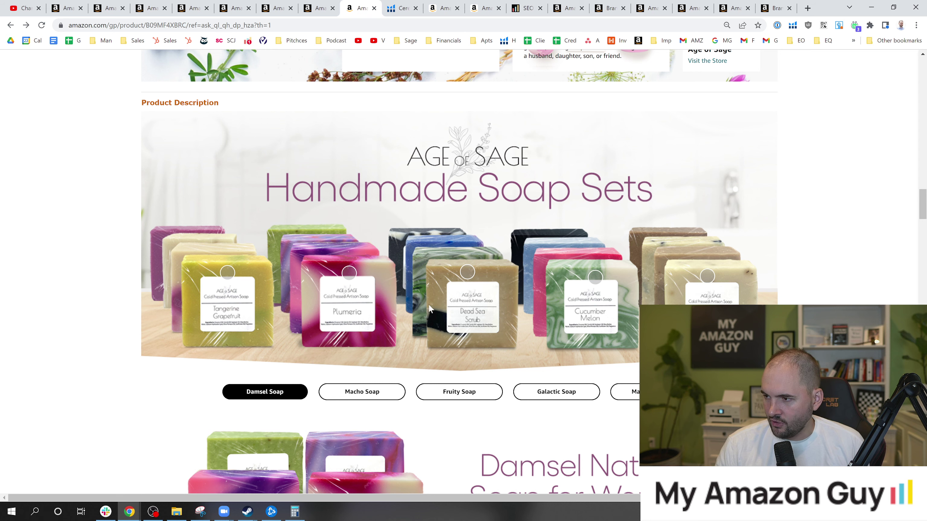
{"action": "scroll", "coordinate": [560, 290], "scroll_direction": "down", "scroll_amount": 3}
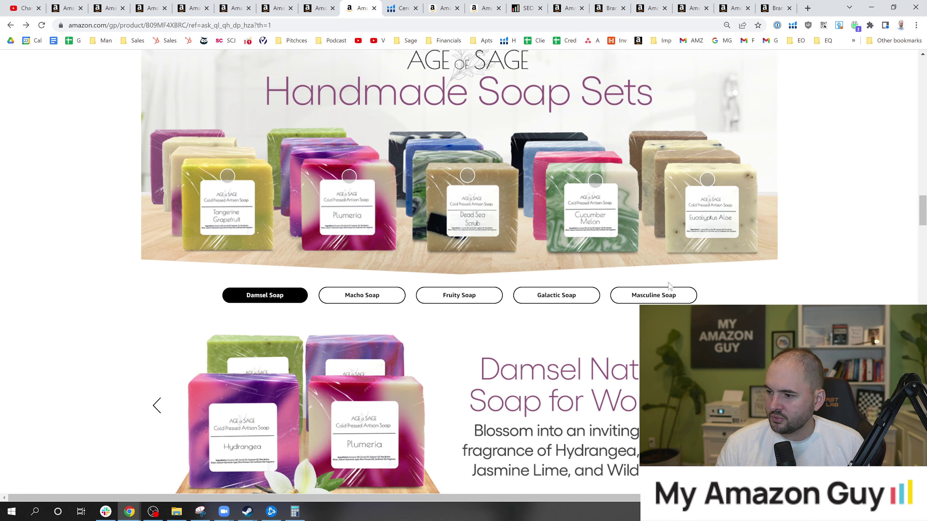
{"action": "scroll", "coordinate": [703, 280], "scroll_direction": "down", "scroll_amount": 4}
Step: Move the brand carousel to the Macho Soap slide and scroll to the gift-ideas comparison chart
{"action": "left_click", "coordinate": [760, 262]}
{"action": "left_click", "coordinate": [157, 261]}
{"action": "left_click", "coordinate": [769, 261]}
{"action": "scroll", "coordinate": [422, 305], "scroll_direction": "up", "scroll_amount": 8}
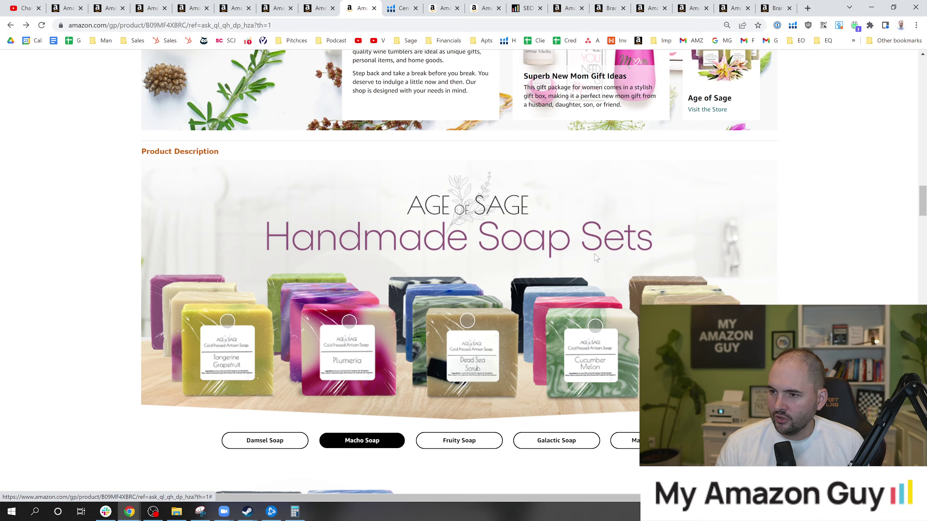
{"action": "scroll", "coordinate": [324, 214], "scroll_direction": "up", "scroll_amount": 5}
{"action": "scroll", "coordinate": [324, 214], "scroll_direction": "up", "scroll_amount": 4}
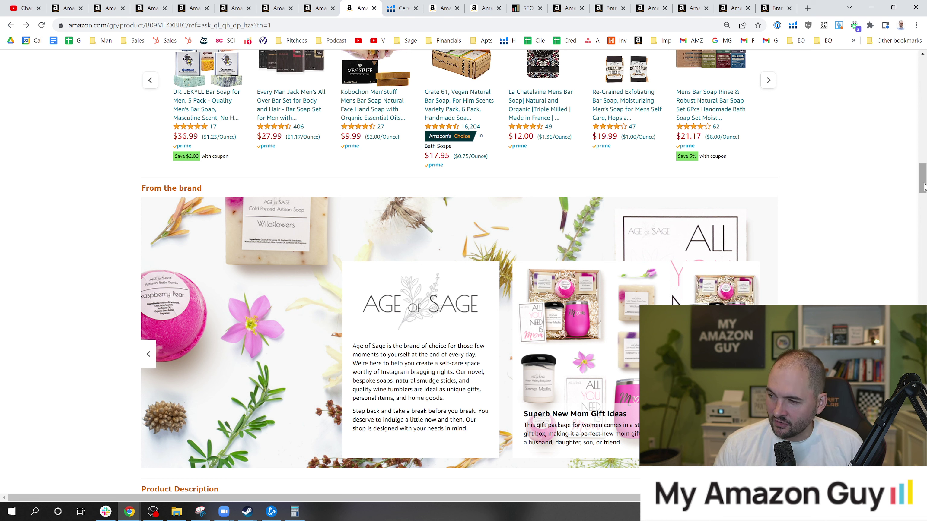
{"action": "left_click_drag", "start_coordinate": [922, 179], "coordinate": [922, 70]}
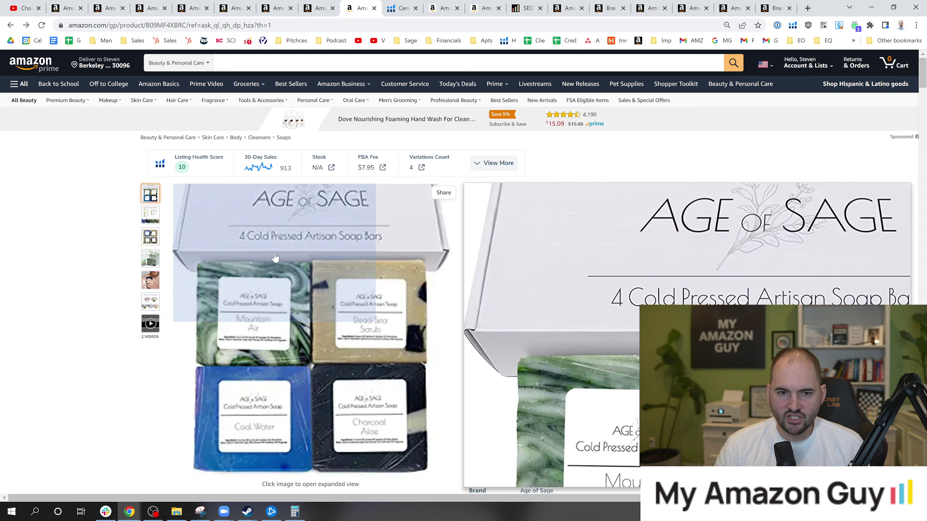
{"action": "left_click_drag", "start_coordinate": [923, 77], "coordinate": [924, 314]}
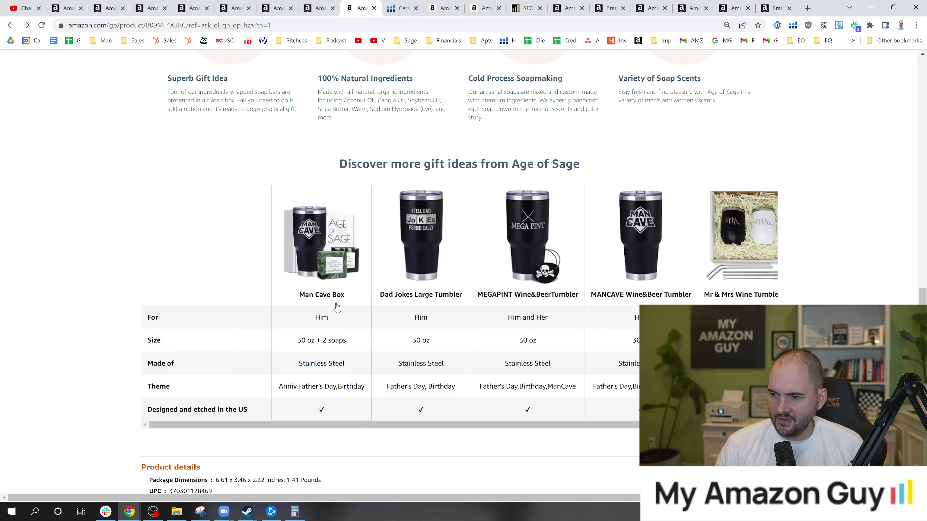
Step: Open the Man Cave Gift Set listing in a new tab and look it over
{"action": "right_click", "coordinate": [329, 257]}
{"action": "left_click", "coordinate": [364, 262]}
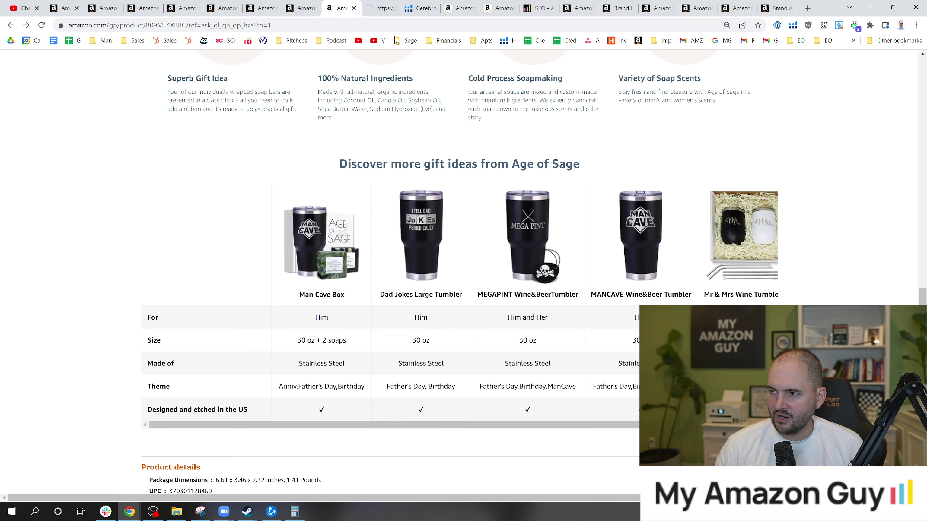
{"action": "left_click", "coordinate": [381, 9]}
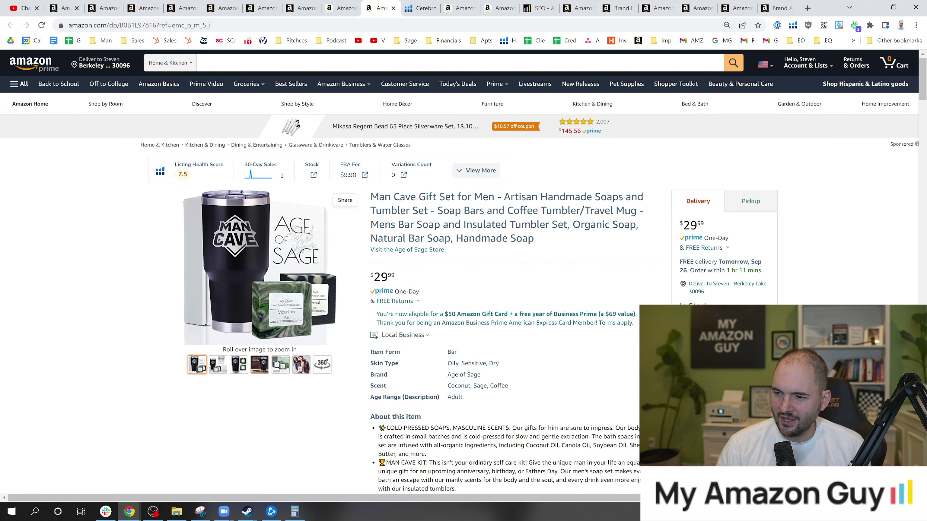
{"action": "left_click", "coordinate": [346, 5]}
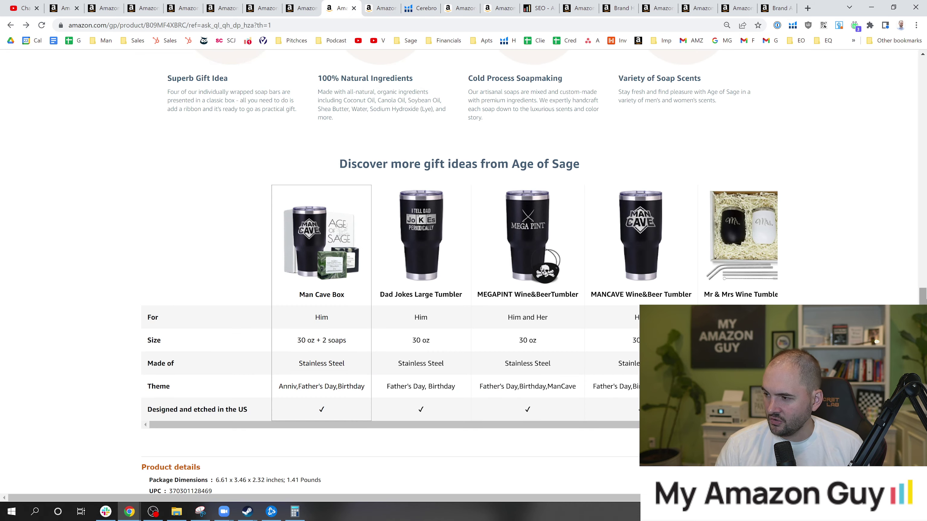
Step: Scroll the Macho Soap page, then return to the Week 37 Search Query Performance report
{"action": "scroll", "coordinate": [460, 273], "scroll_direction": "down", "scroll_amount": 1}
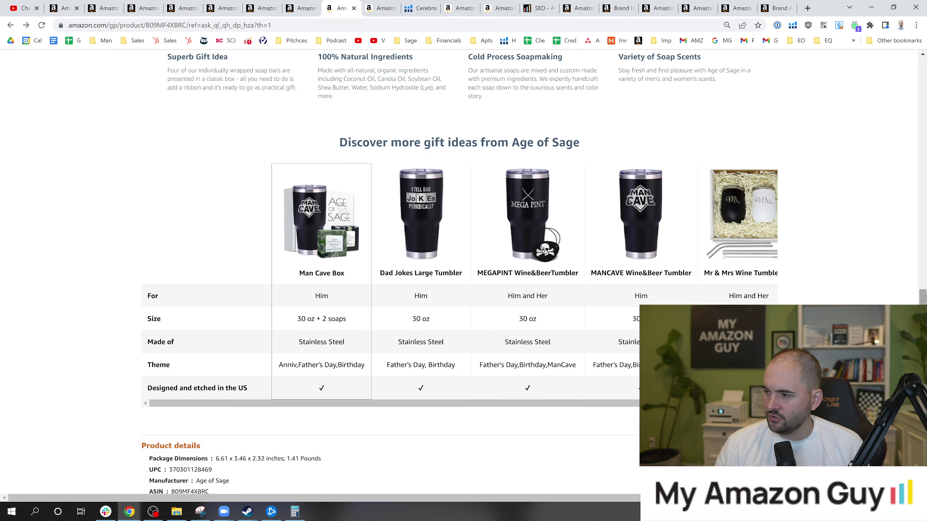
{"action": "left_click_drag", "start_coordinate": [925, 296], "coordinate": [925, 180]}
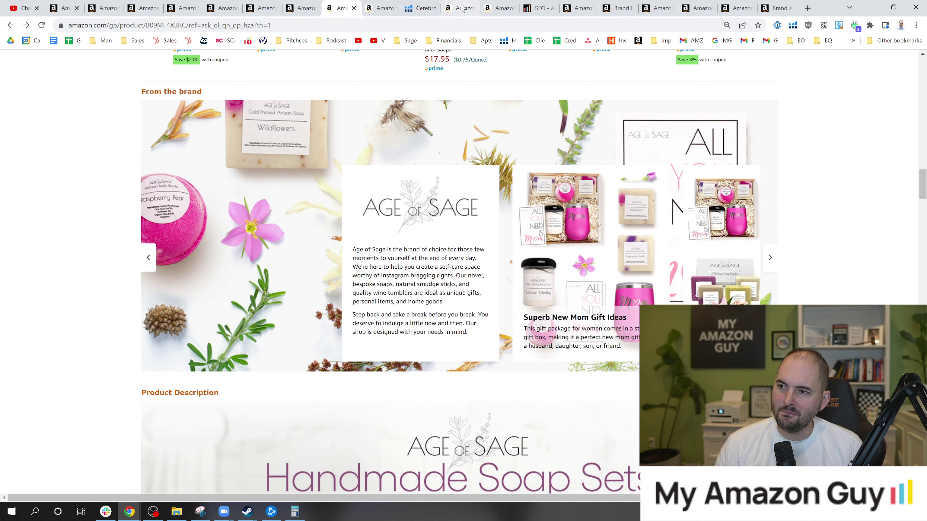
{"action": "left_click", "coordinate": [783, 6]}
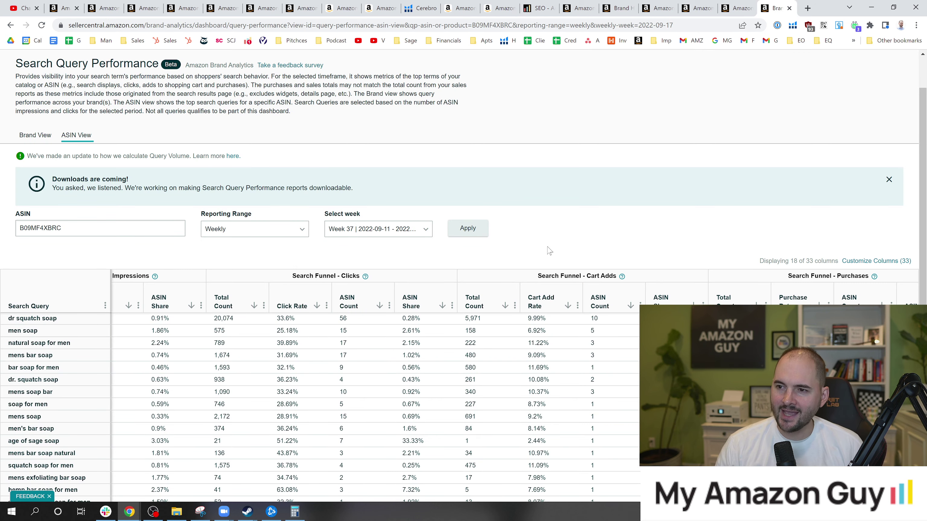
{"action": "scroll", "coordinate": [549, 252], "scroll_direction": "up", "scroll_amount": 2}
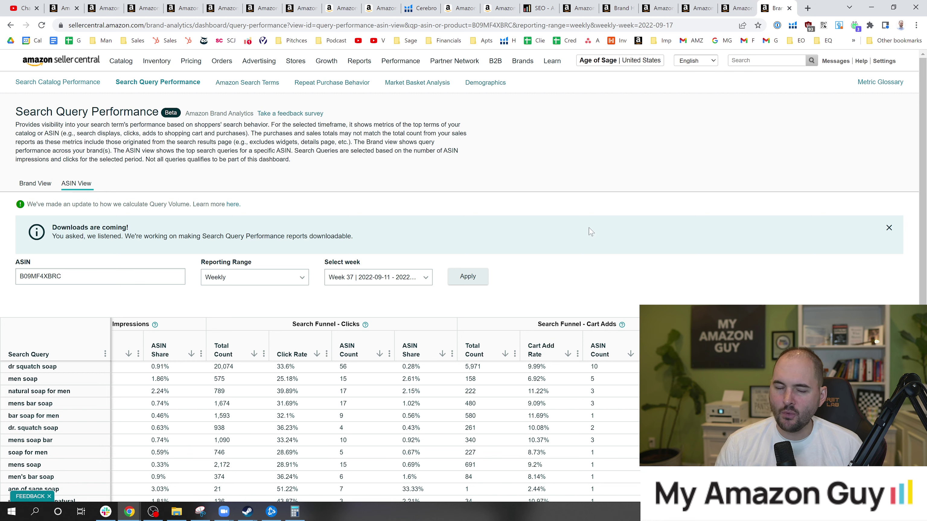
{"action": "scroll", "coordinate": [571, 278], "scroll_direction": "down", "scroll_amount": 2}
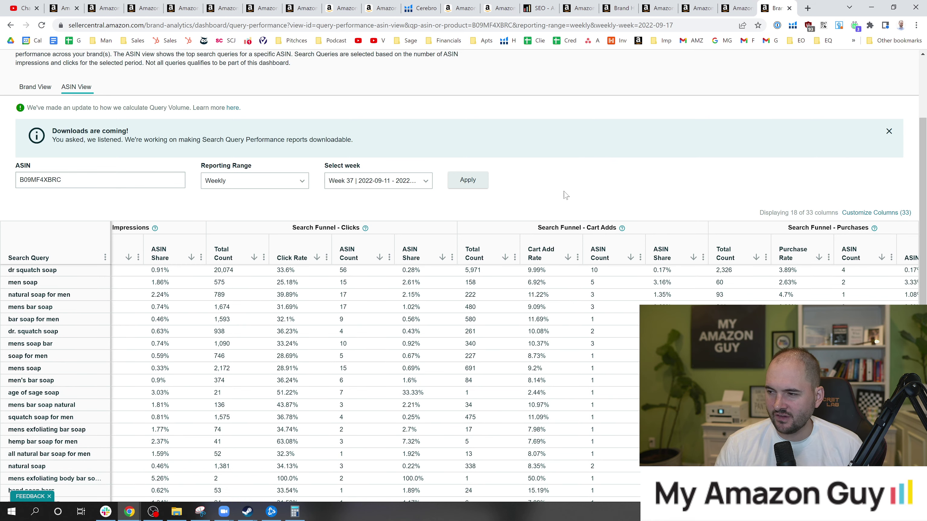